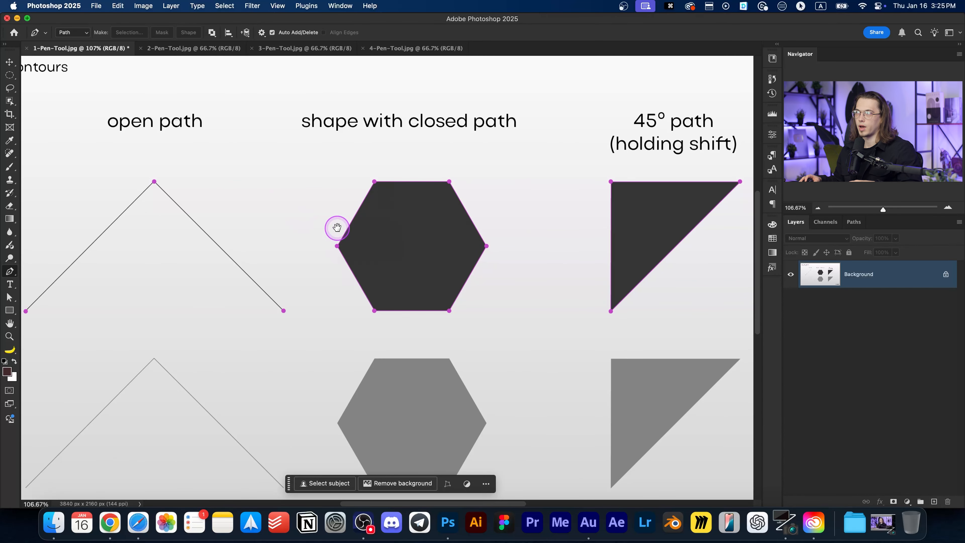
Step: Draw a straight Pen tool segment along the gray open path, from its lower-left end to its apex
left_click_drag(277, 297, 386, 197)
left_click_drag(474, 316, 217, 301)
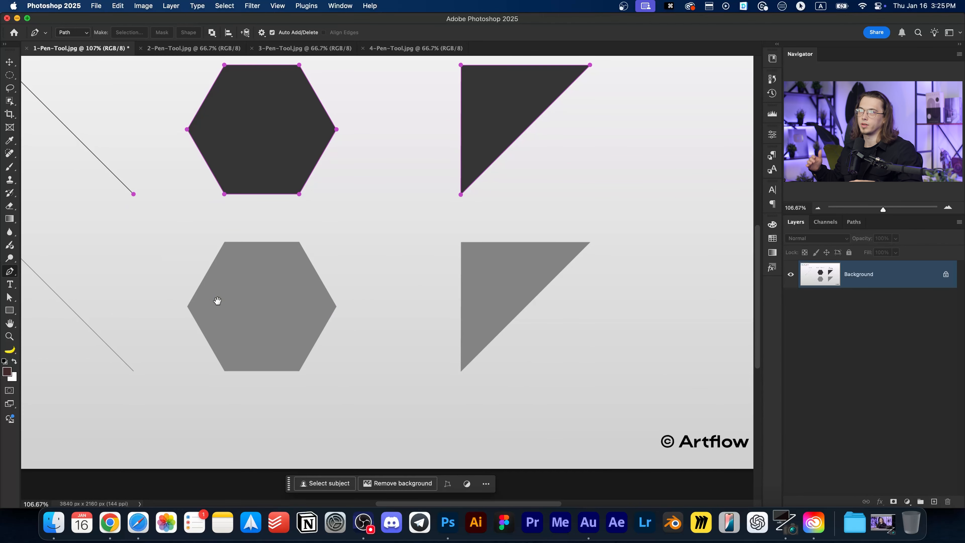
left_click_drag(218, 301, 399, 302)
left_click_drag(233, 274, 330, 271)
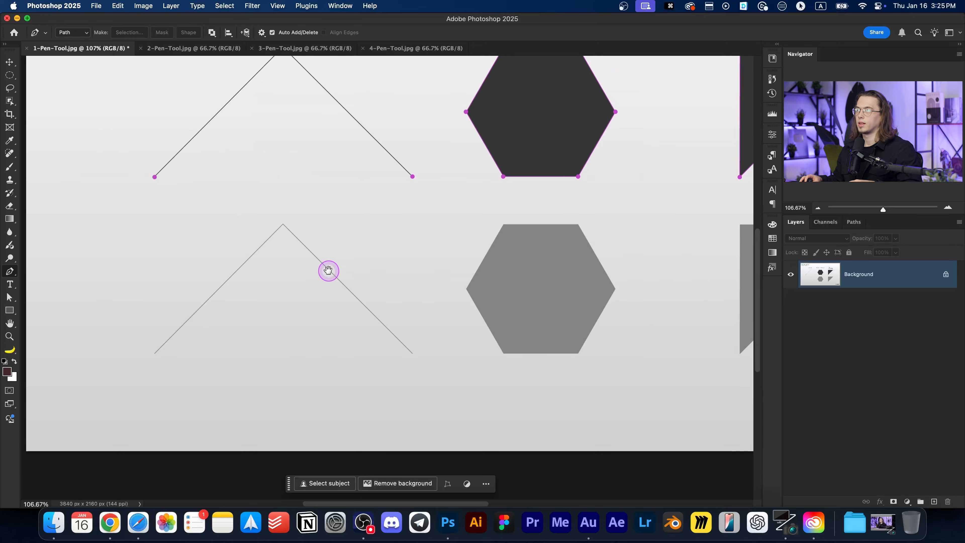
left_click_drag(257, 287, 280, 274)
scroll(267, 321, "up", 3)
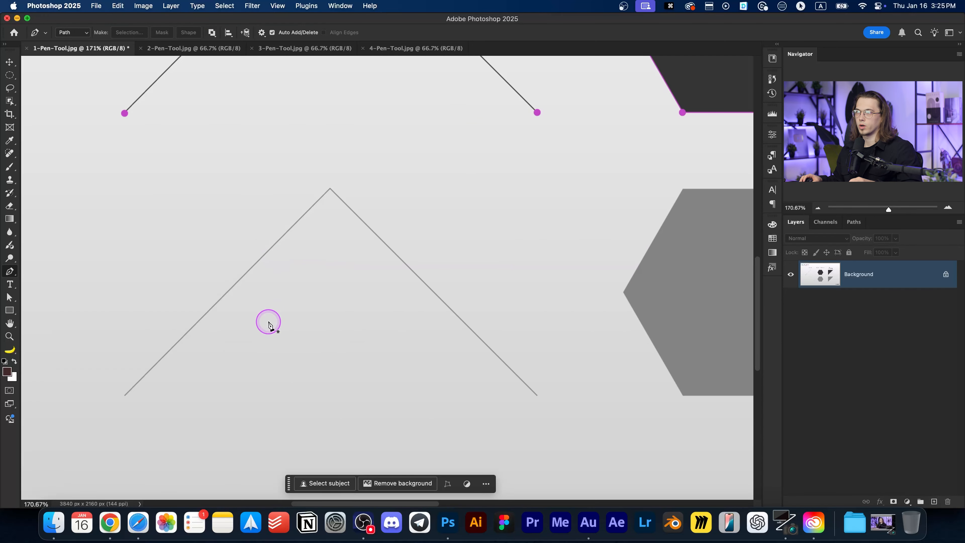
left_click(11, 274)
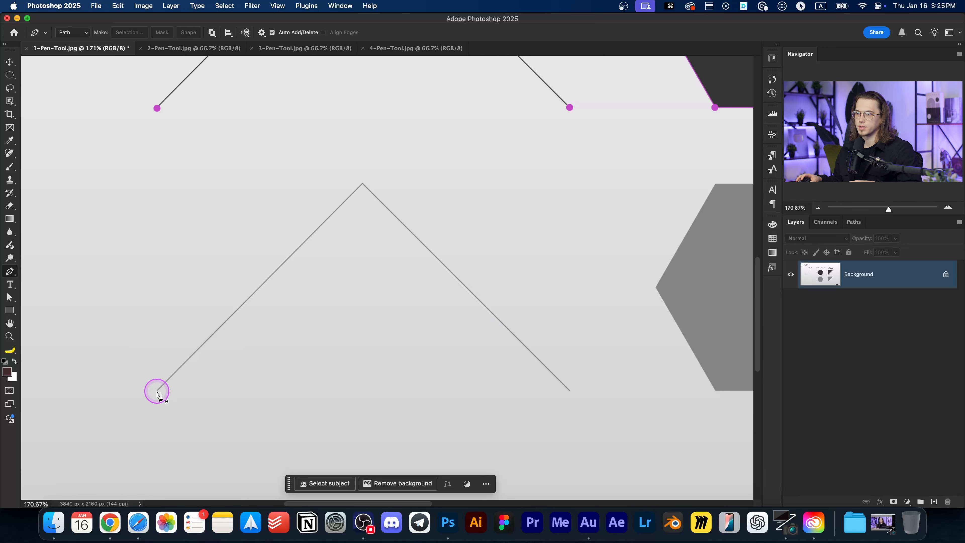
left_click(157, 391)
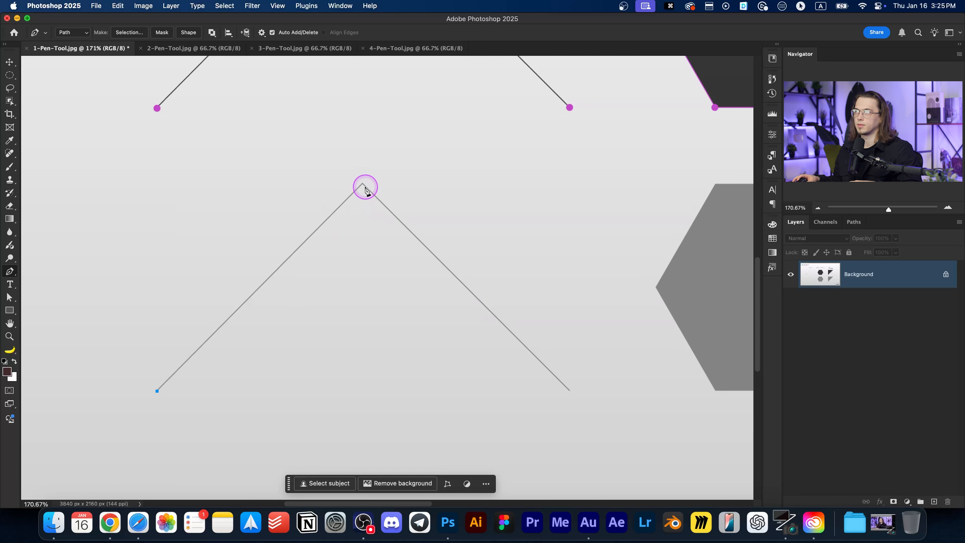
left_click(363, 186)
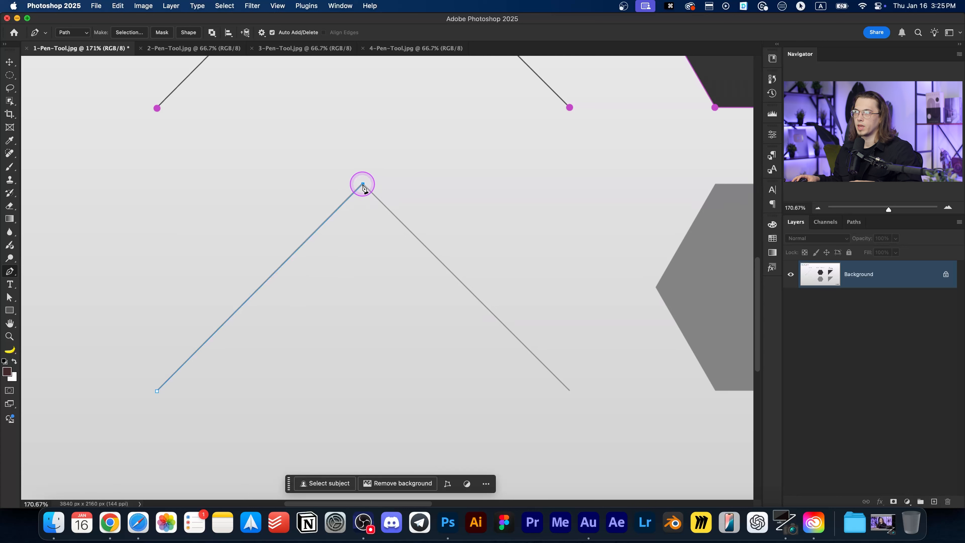
Step: Examine up close how the drawn segment and its anchor points align with the gray guide line
scroll(169, 389, "up", 2)
scroll(168, 388, "up", 2)
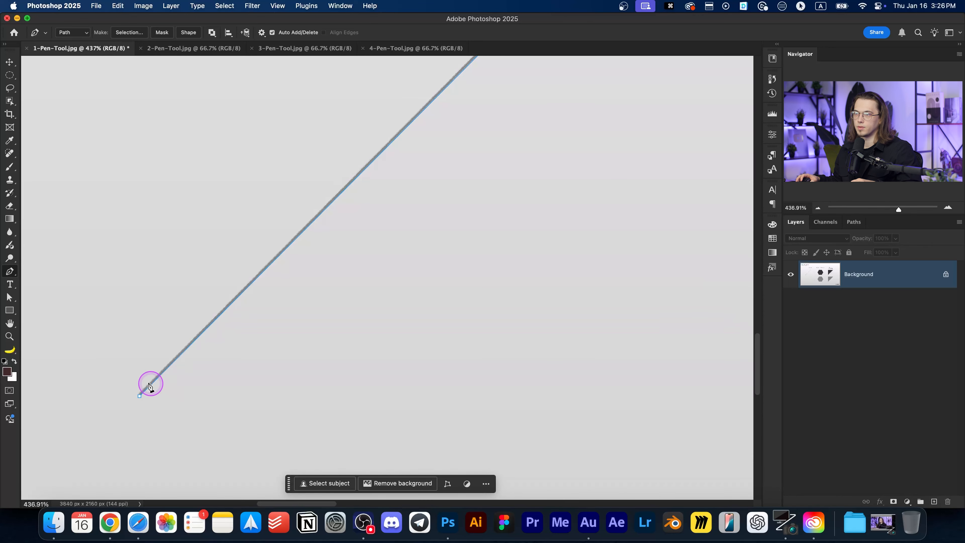
left_click_drag(384, 95, 290, 266)
left_click_drag(459, 122, 334, 260)
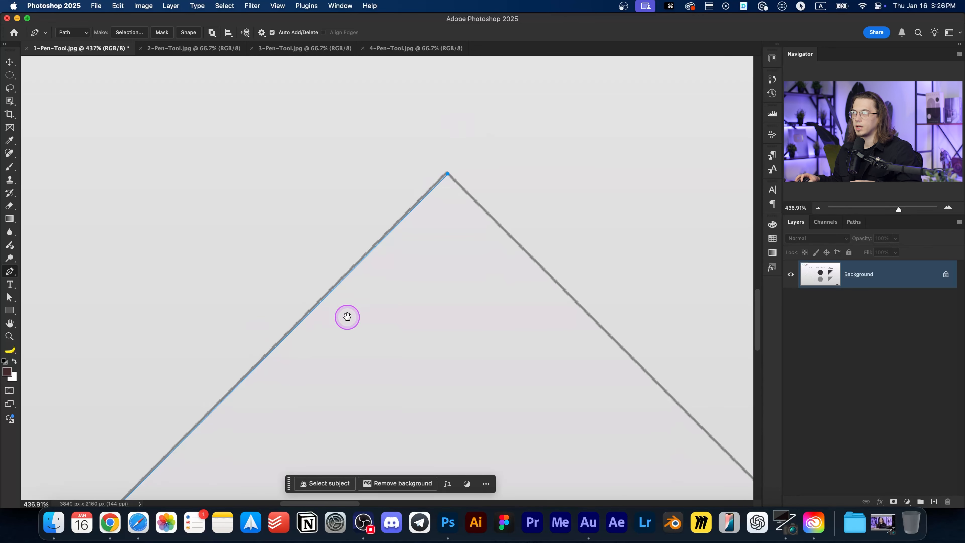
left_click_drag(356, 312, 481, 153)
left_click_drag(196, 391, 245, 264)
scroll(248, 272, "down", 2)
left_click_drag(382, 168, 323, 246)
left_click_drag(419, 250, 423, 244)
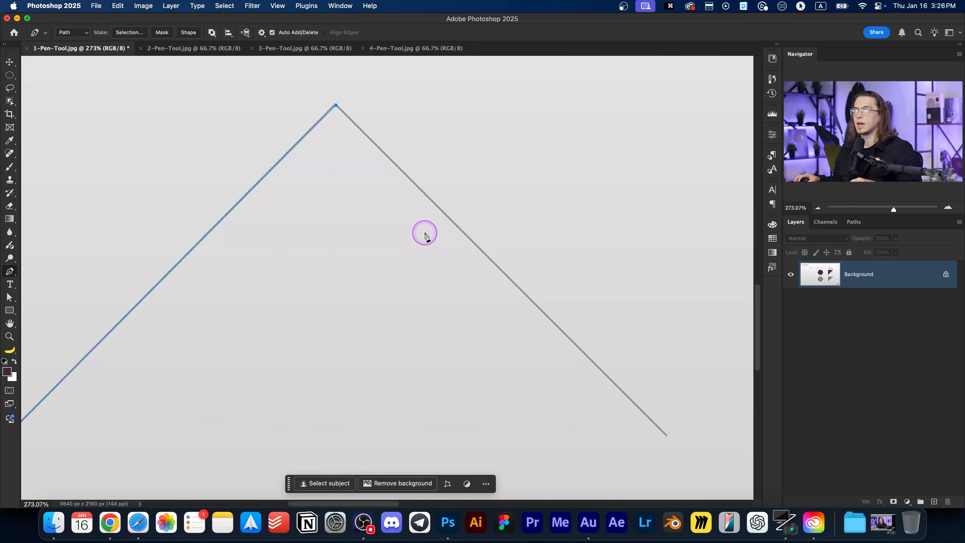
Step: Extend the path from the apex with an anchor point at the guide line's lower-right end
scroll(425, 233, "down", 2)
scroll(569, 293, "down", 2)
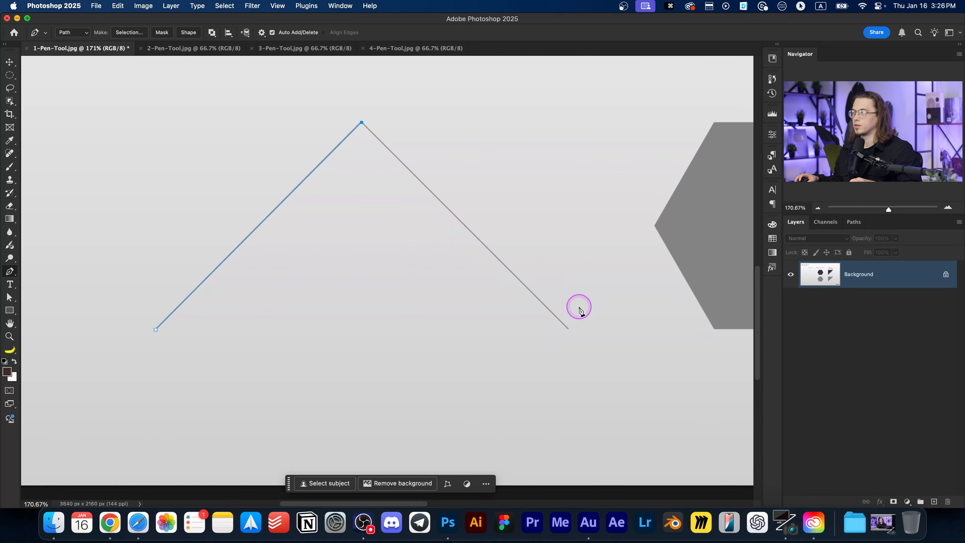
scroll(569, 329, "up", 4)
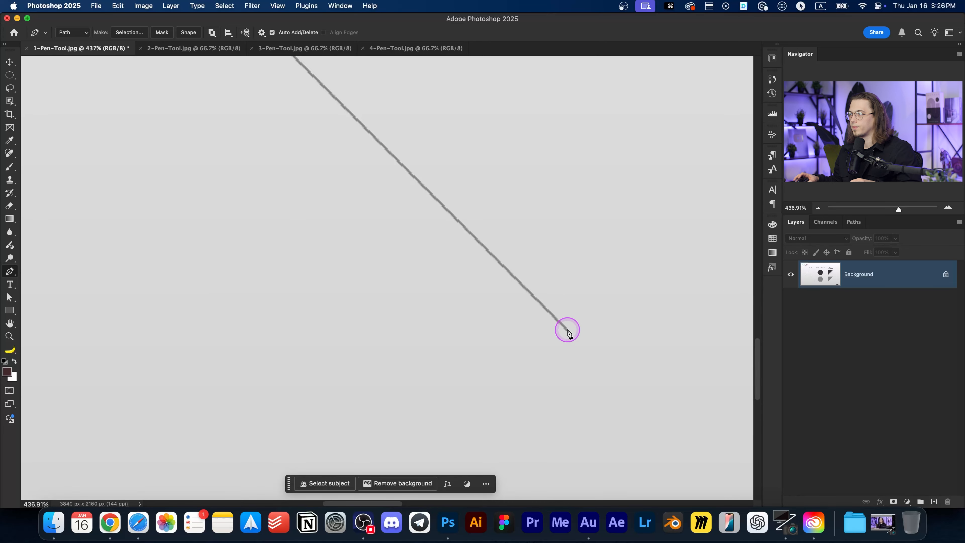
scroll(568, 331, "down", 4)
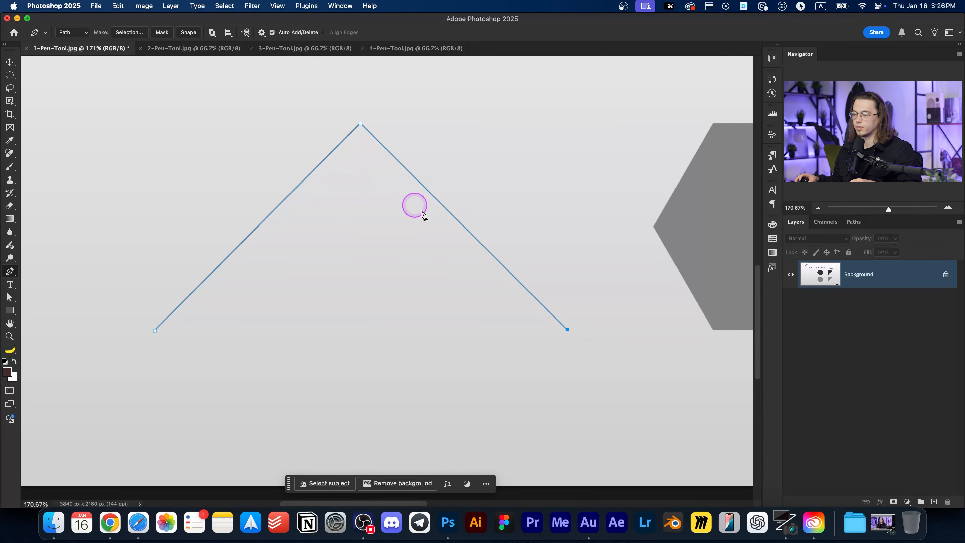
Step: Compare the traced three-point open path with the example above it
scroll(482, 322, "left", 5)
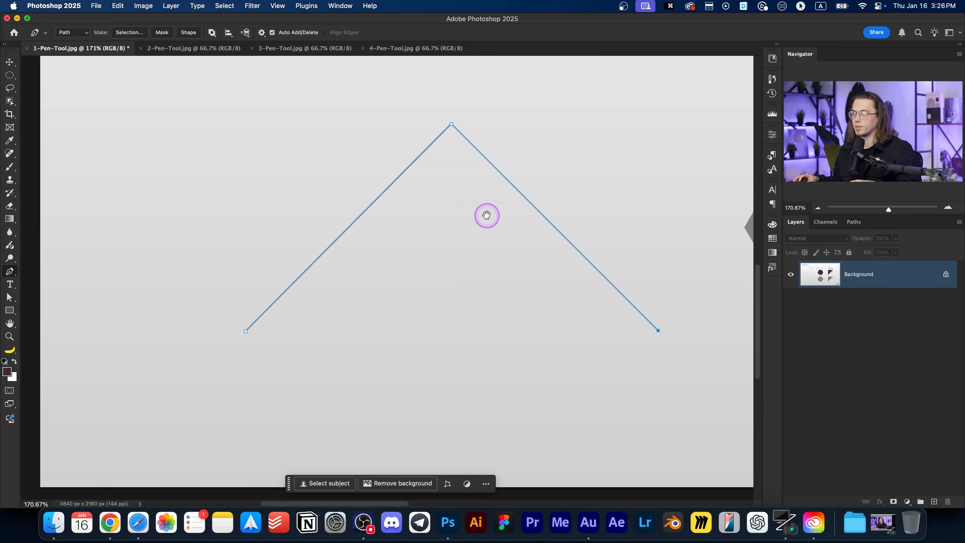
scroll(478, 283, "down", 4)
scroll(477, 284, "right", 4)
scroll(477, 283, "up", 2)
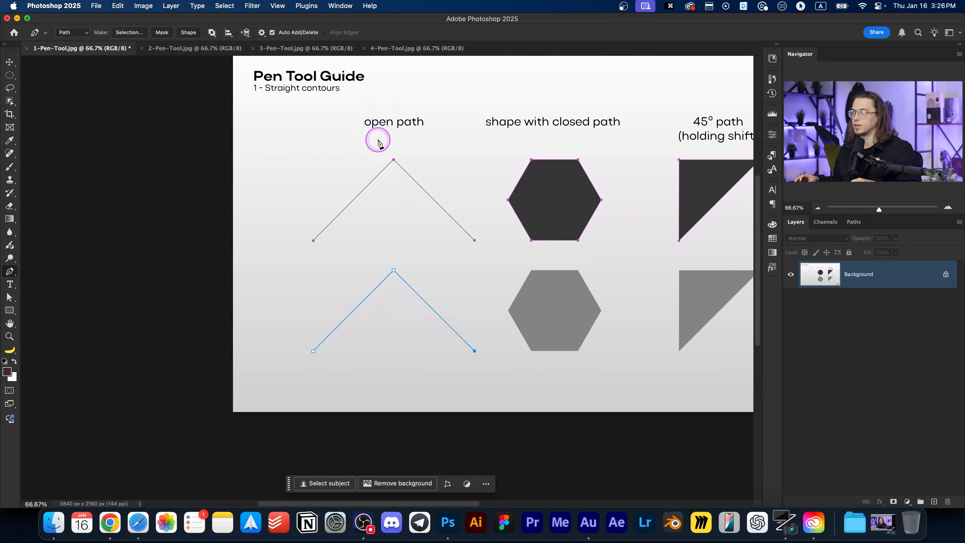
scroll(379, 344, "up", 2)
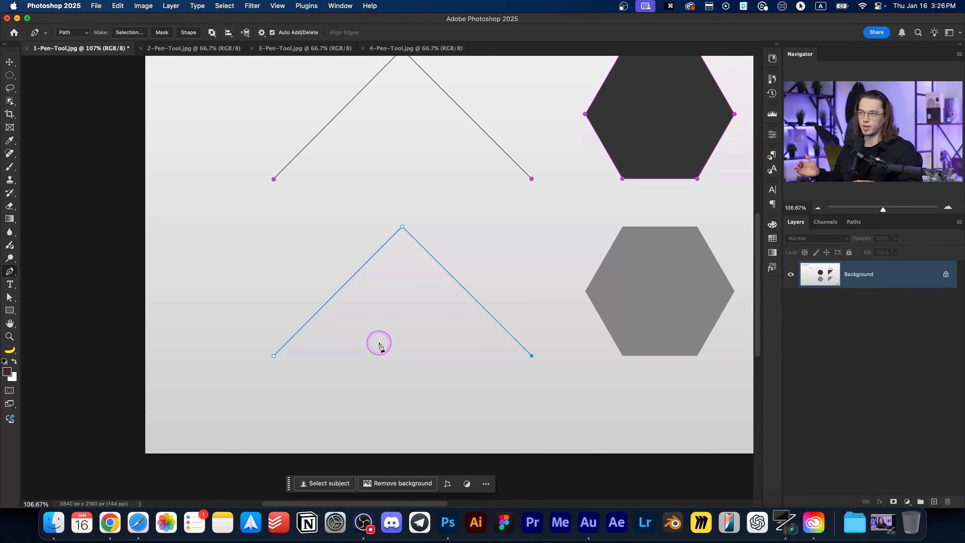
scroll(367, 333, "right", 2)
scroll(298, 338, "up", 2)
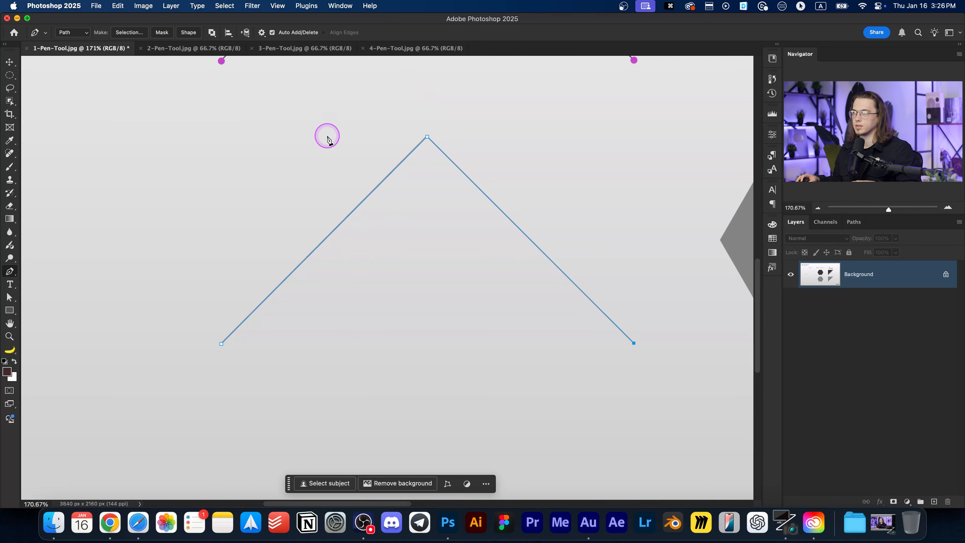
left_click_drag(426, 216, 399, 207)
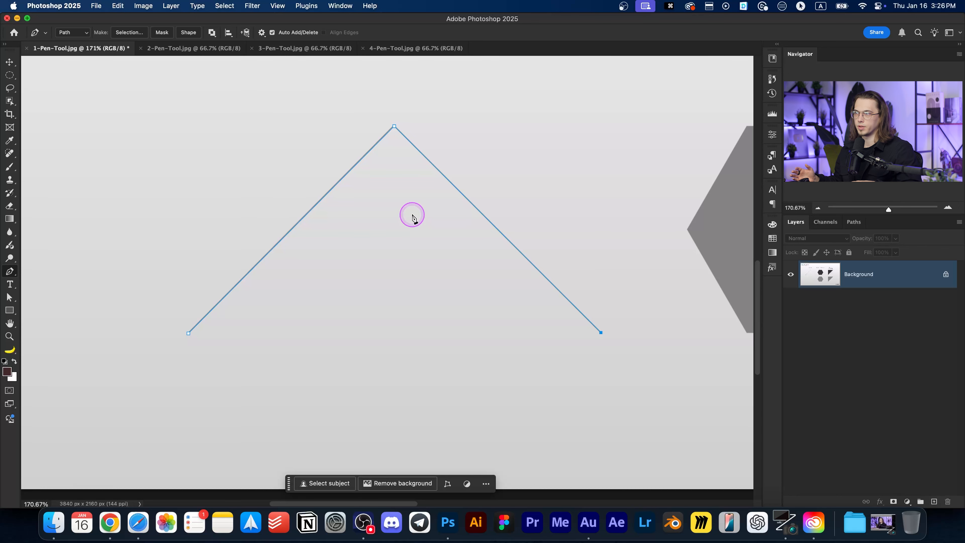
left_click_drag(413, 228, 408, 189)
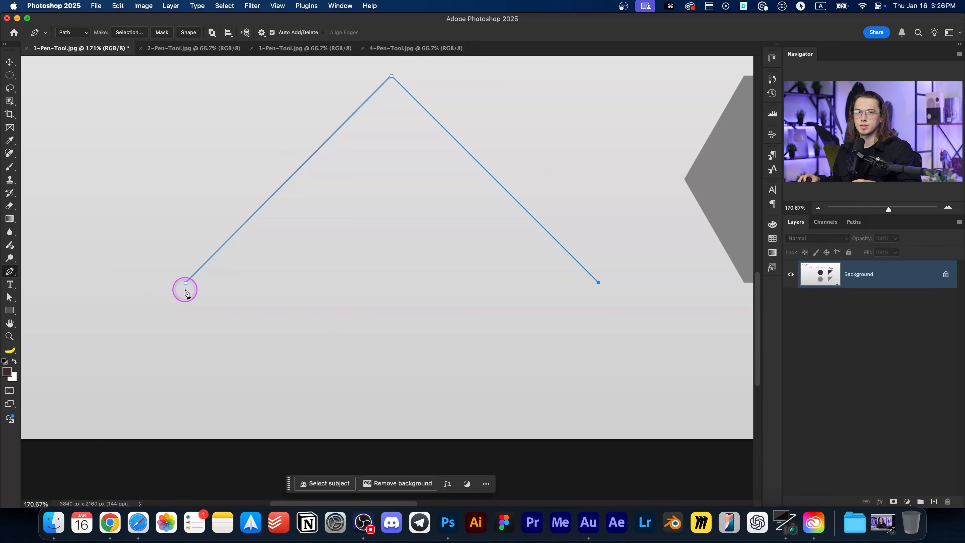
Step: Close the traced path at its starting anchor point so that it forms a triangle
scroll(184, 290, "up", 5)
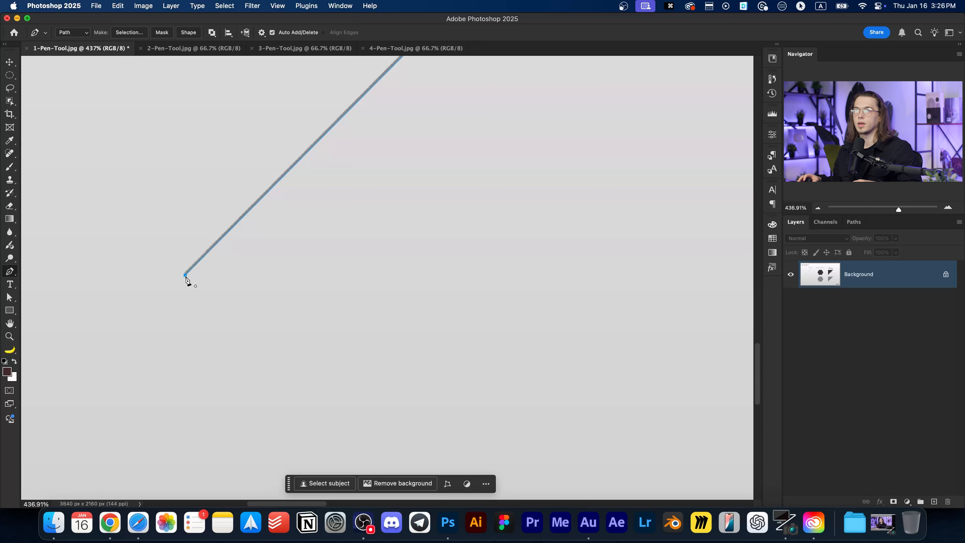
scroll(185, 277, "down", 10)
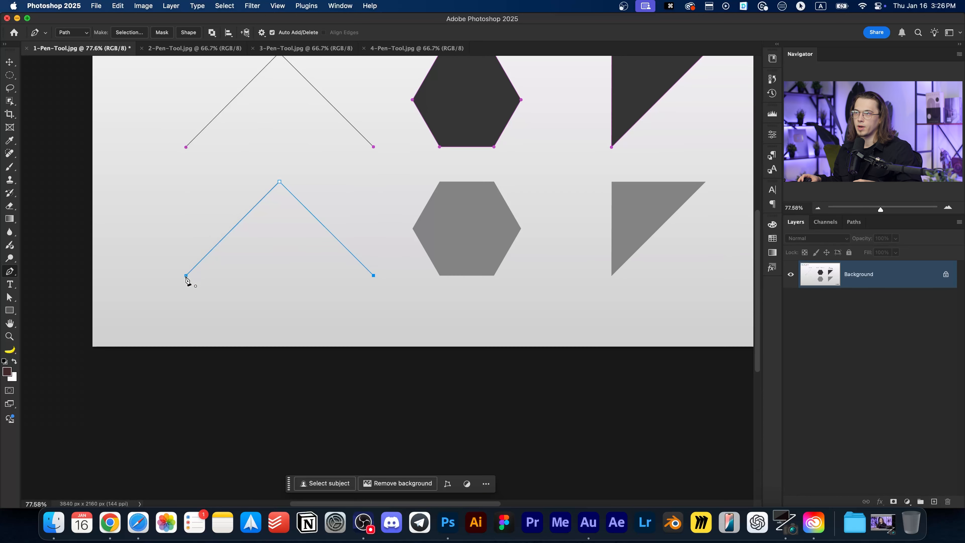
left_click_drag(293, 173, 326, 281)
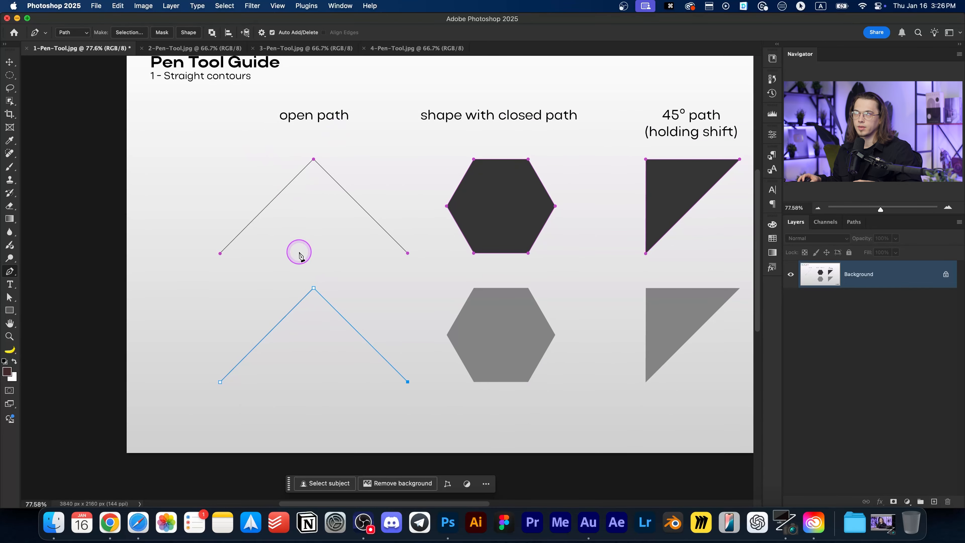
scroll(297, 263, "up", 6)
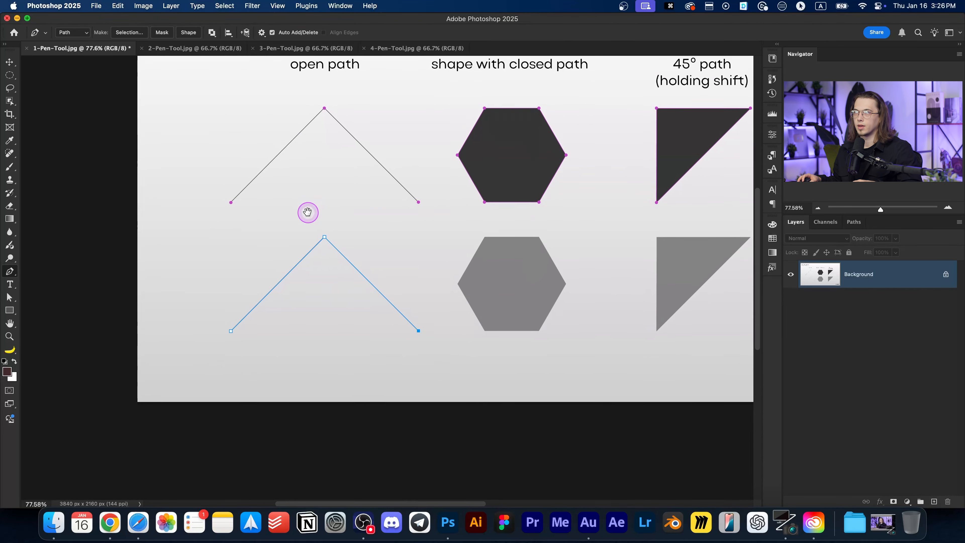
left_click(193, 347)
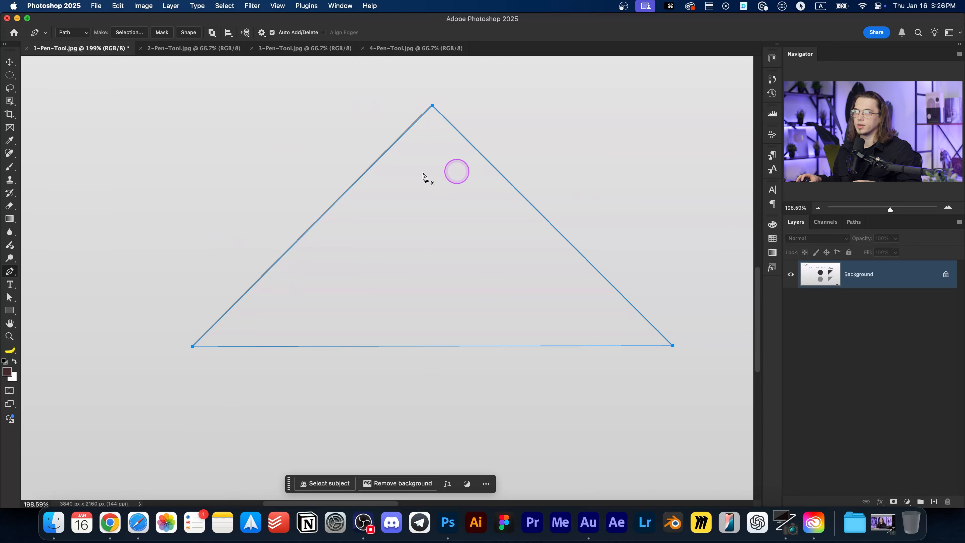
Step: Convert the closed triangular path into a selection
scroll(390, 250, "down", 3)
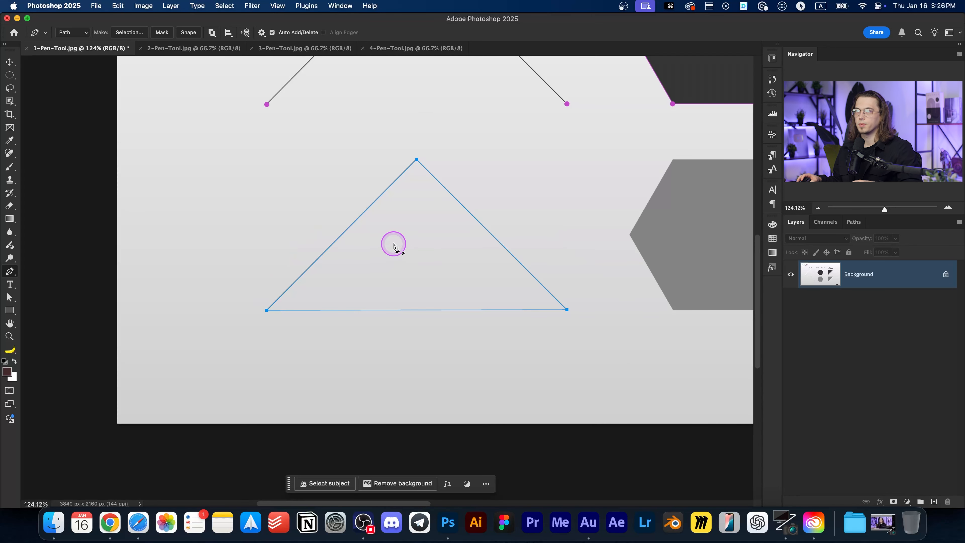
left_click_drag(400, 209, 317, 229)
left_click_drag(338, 198, 349, 216)
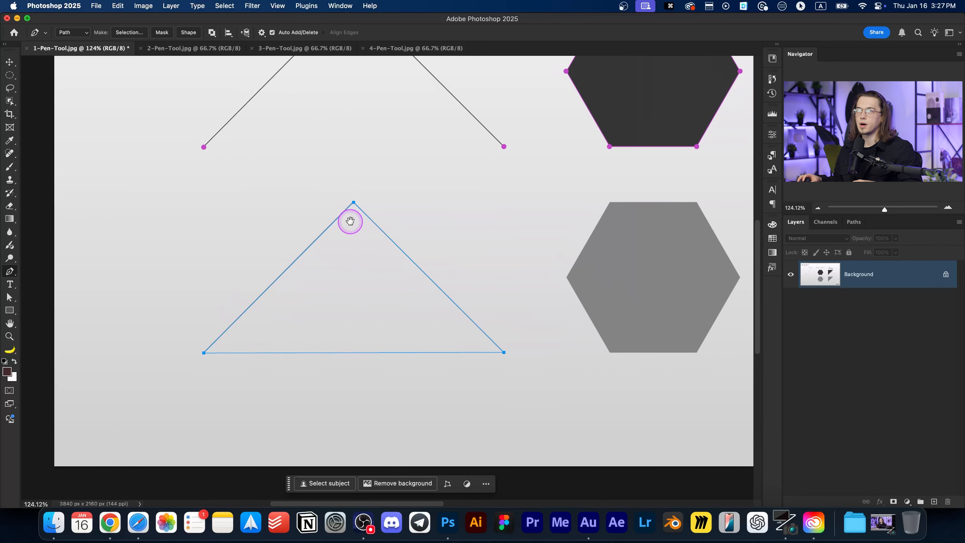
scroll(319, 304, "up", 3)
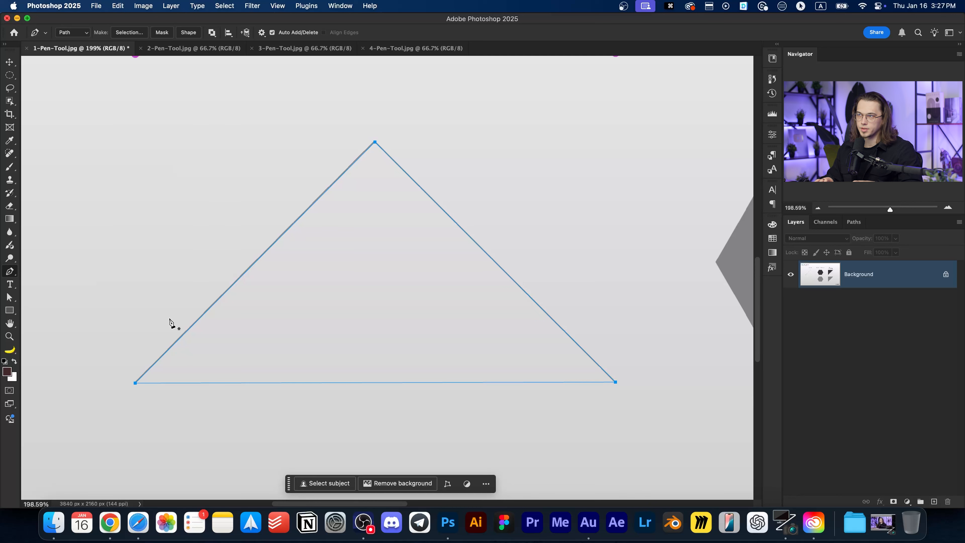
key("super+Return")
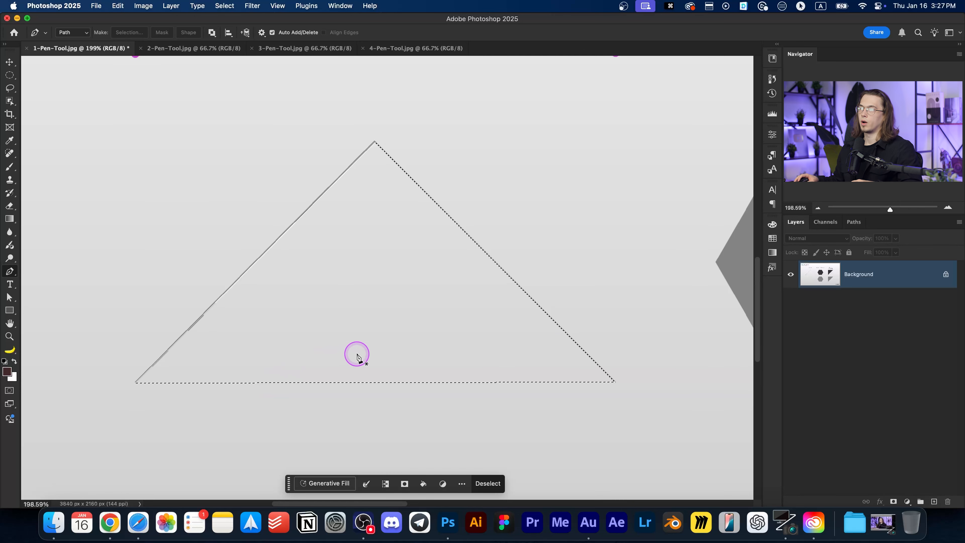
Step: Copy the selected triangle to a new layer and try moving it sideways, undoing the move
scroll(417, 387, "up", 3)
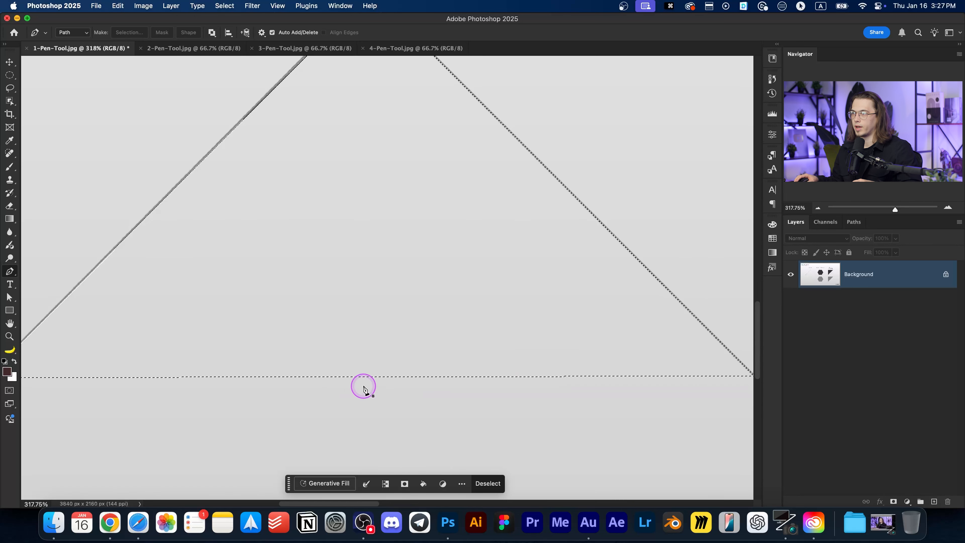
scroll(364, 386, "down", 3)
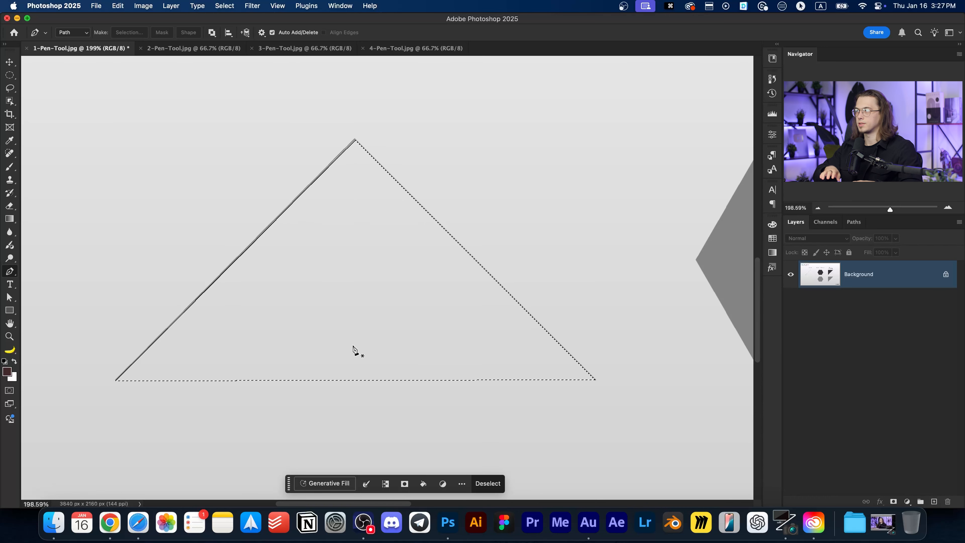
key("super+j")
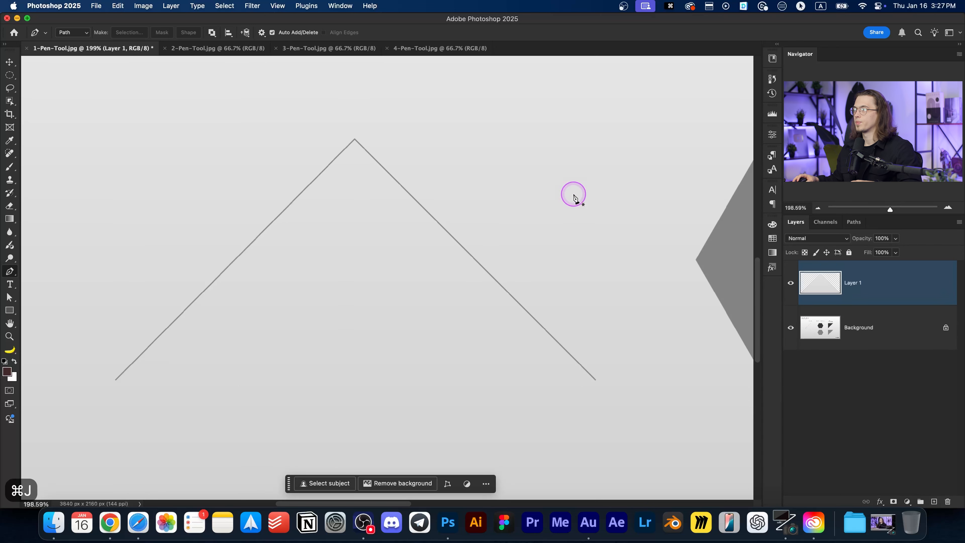
key("v")
left_click_drag(371, 293, 475, 289)
key("super+z")
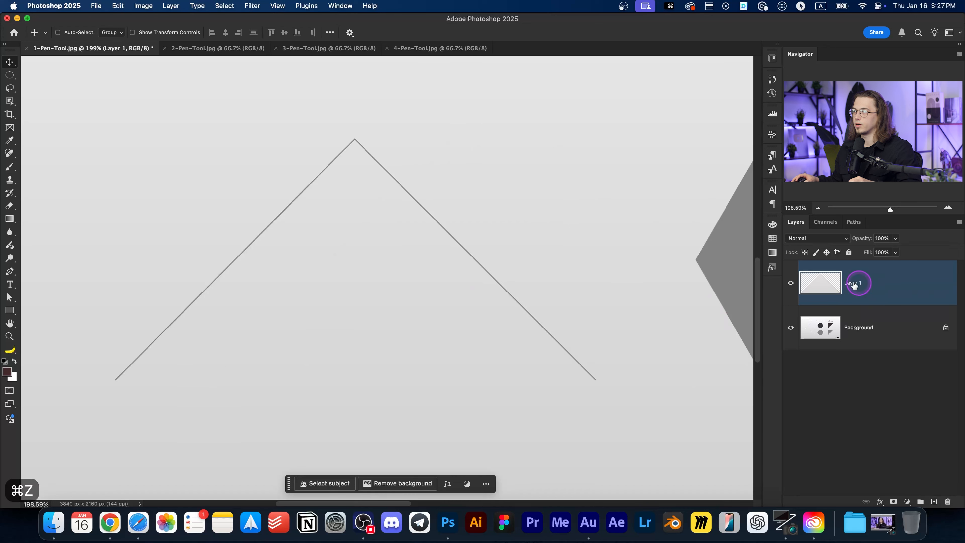
Step: Try moving the copied triangle over the gray hexagon, and undo both the move and the layer copy
scroll(577, 281, "right", 3)
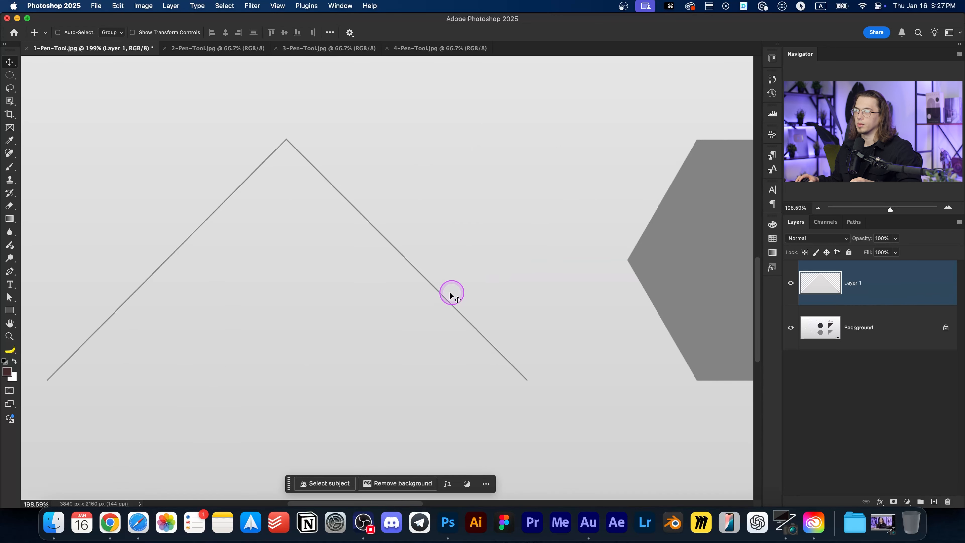
scroll(455, 287, "down", 3)
left_click_drag(358, 280, 530, 251)
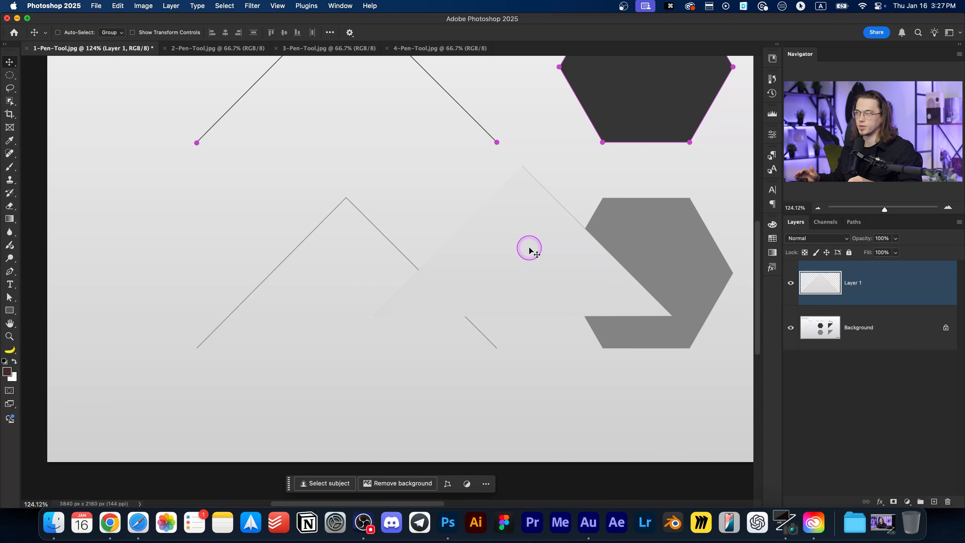
key("cmd+z")
key("cmd+z")
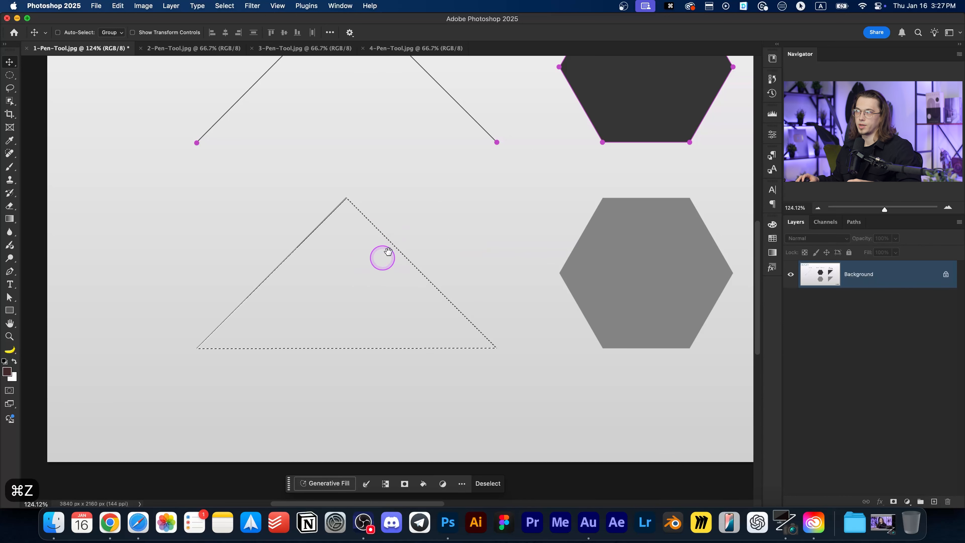
left_click_drag(379, 231, 390, 222)
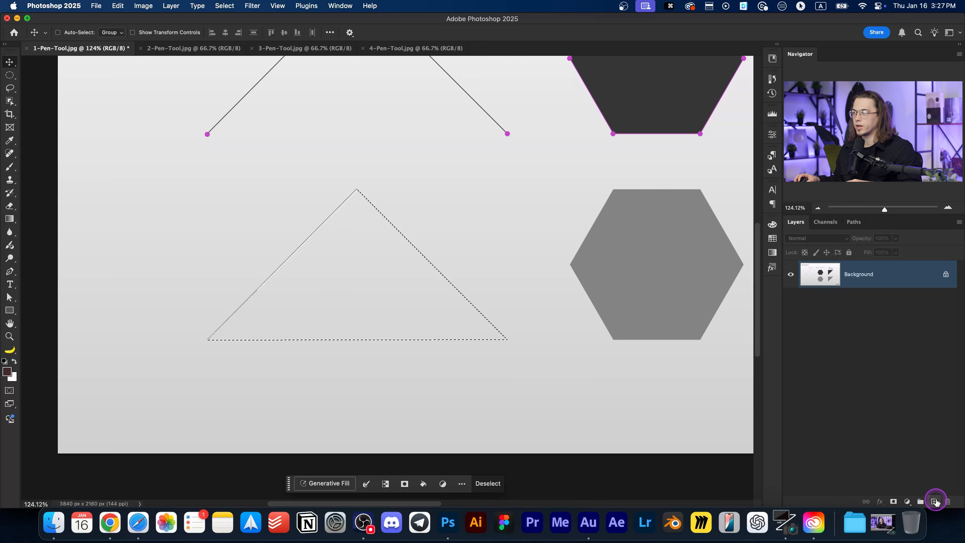
Step: Add a new empty layer above the background and set the Brush tool's foreground color to a muted pinkish red
key("cmd+j")
key("b")
left_click_drag(200, 238, 202, 239)
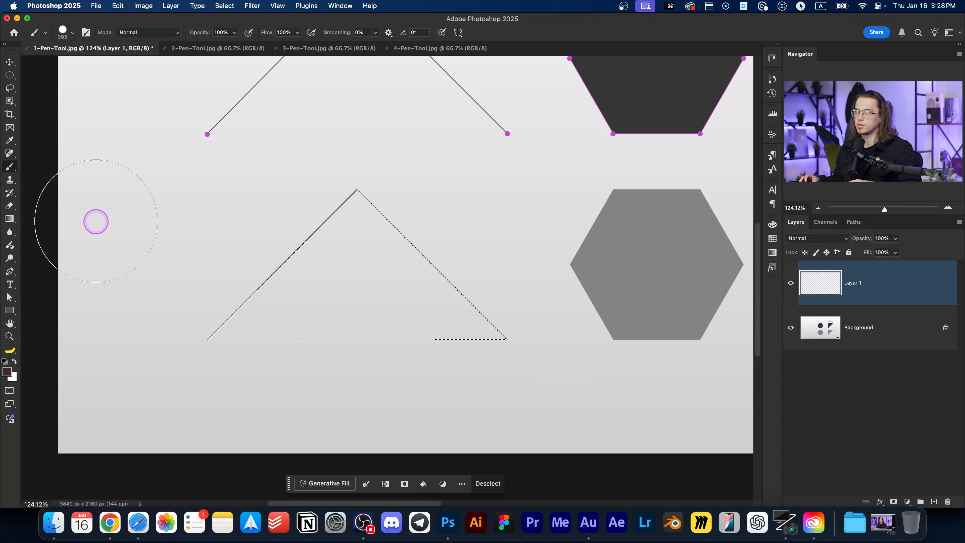
left_click(11, 375)
left_click_drag(367, 213, 370, 190)
left_click(568, 163)
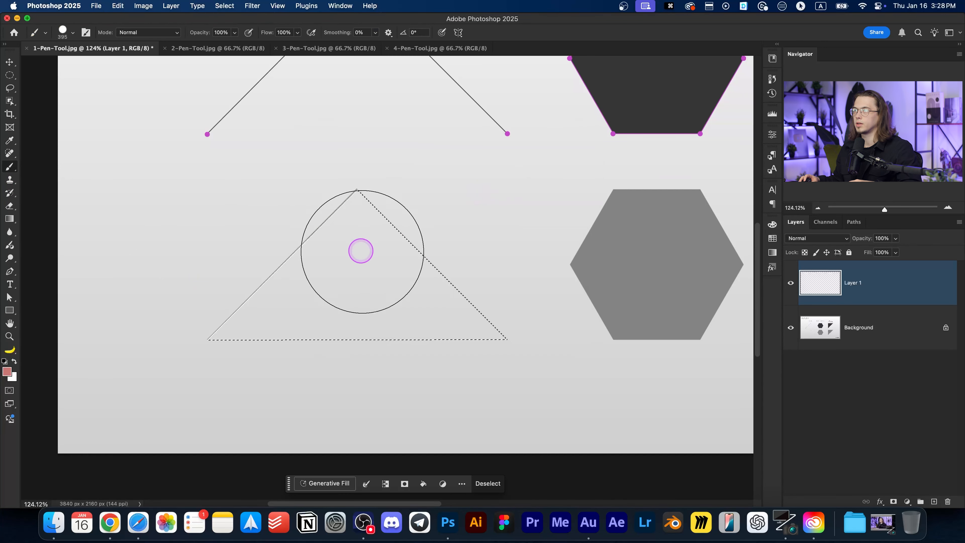
Step: Fill the triangular selection with the muted pinkish red on the new layer, and undo the fill
key("alt+BackSpace")
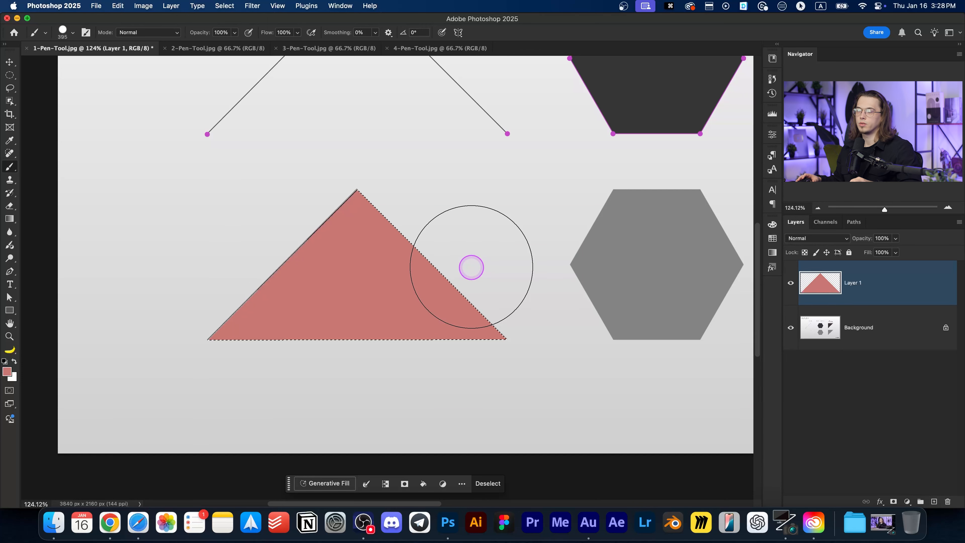
key("super+z")
scroll(360, 287, "up", 2)
scroll(358, 296, "down", 2)
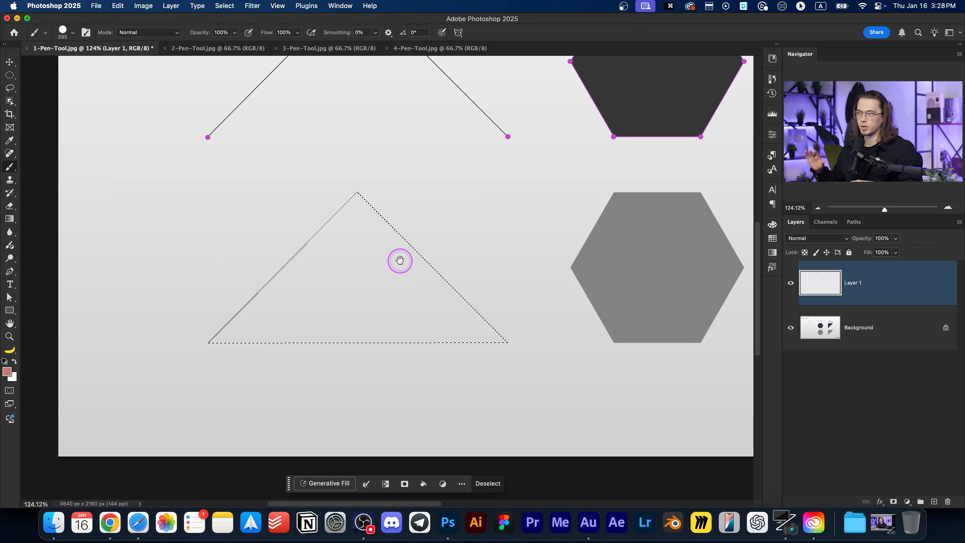
Step: Deselect the triangular selection and undo the deselection
left_click_drag(400, 261, 371, 242)
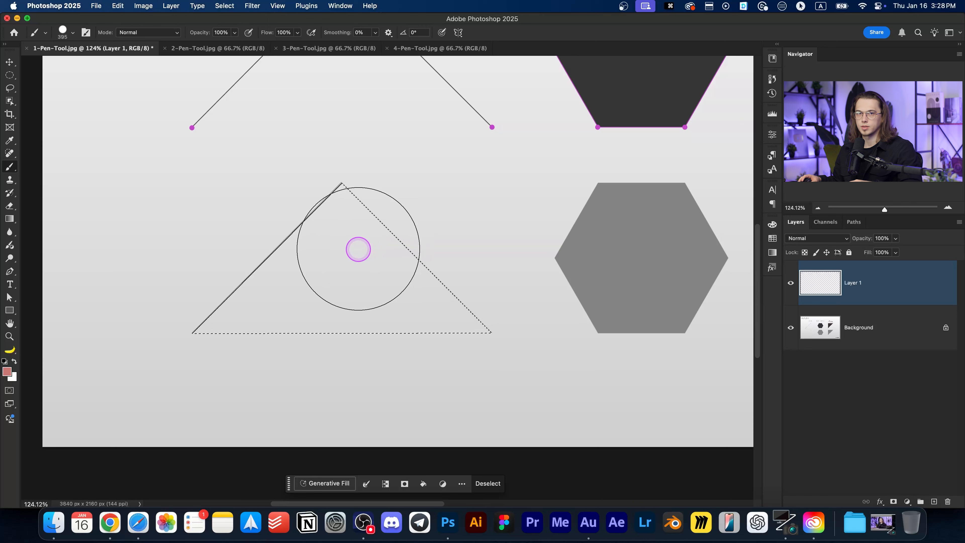
key("super+d")
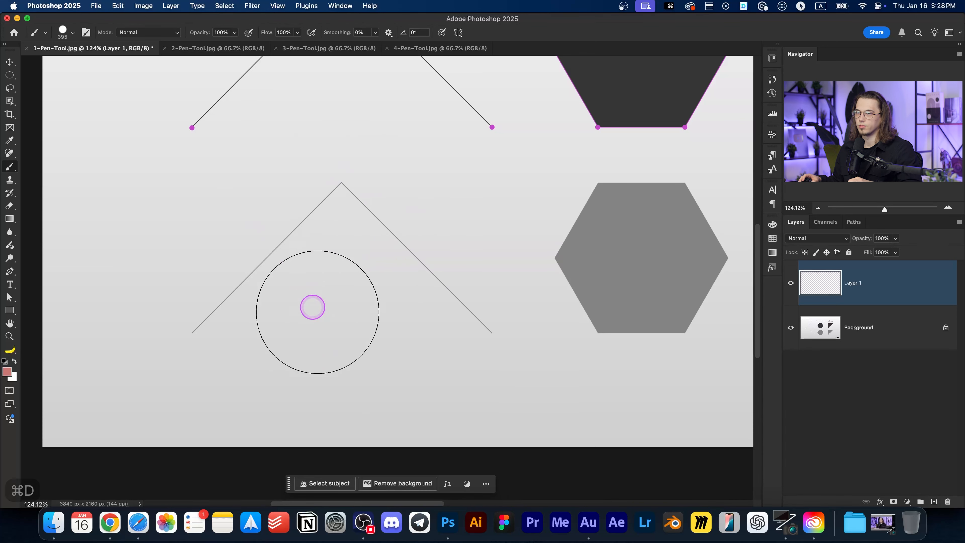
key("super+z")
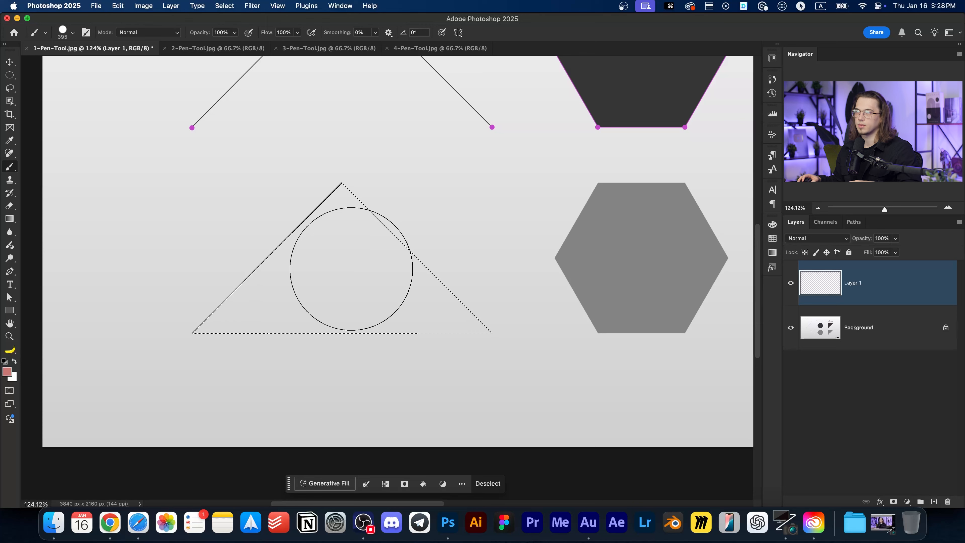
Step: Deselect the triangle again and delete the empty layer above the background
left_click(225, 5)
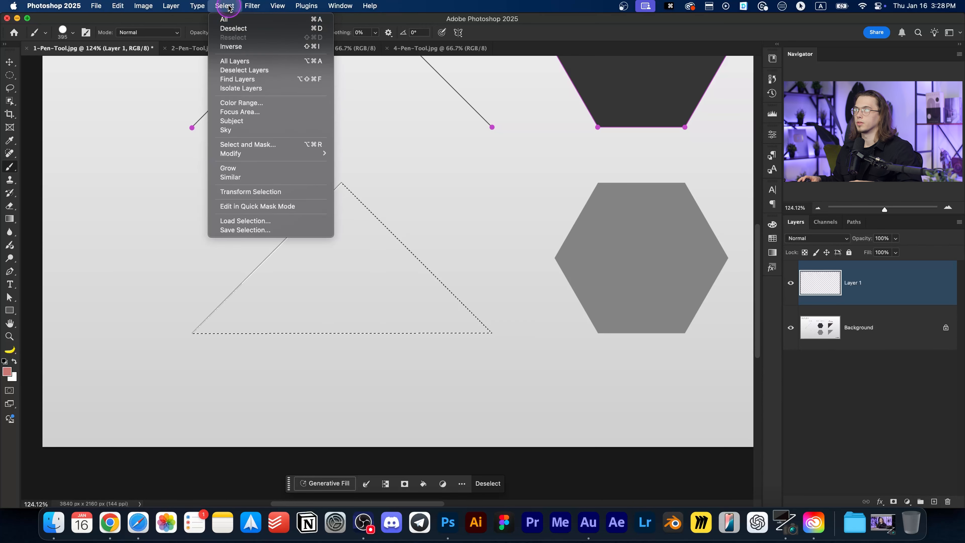
left_click(255, 29)
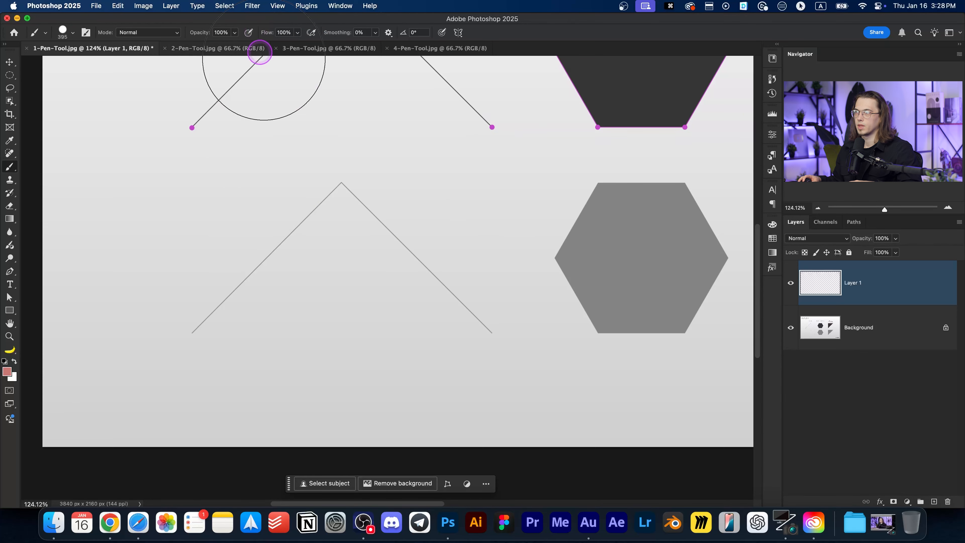
left_click_drag(445, 208, 378, 213)
key("BackSpace")
Step: Examine the guide sheet's open path and closed hexagon examples together with their gray practice shapes
left_click_drag(482, 204, 318, 354)
left_click_drag(421, 212, 415, 287)
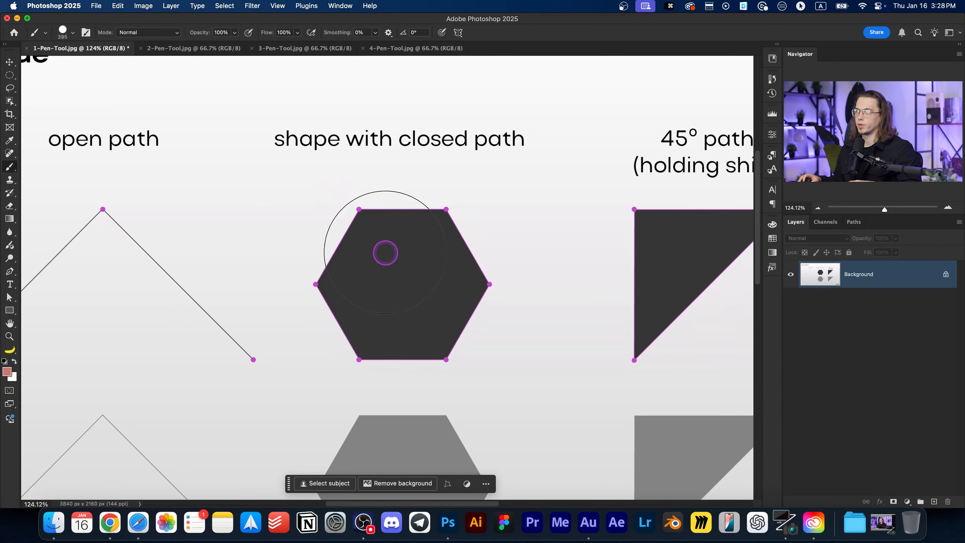
left_click_drag(238, 275, 407, 265)
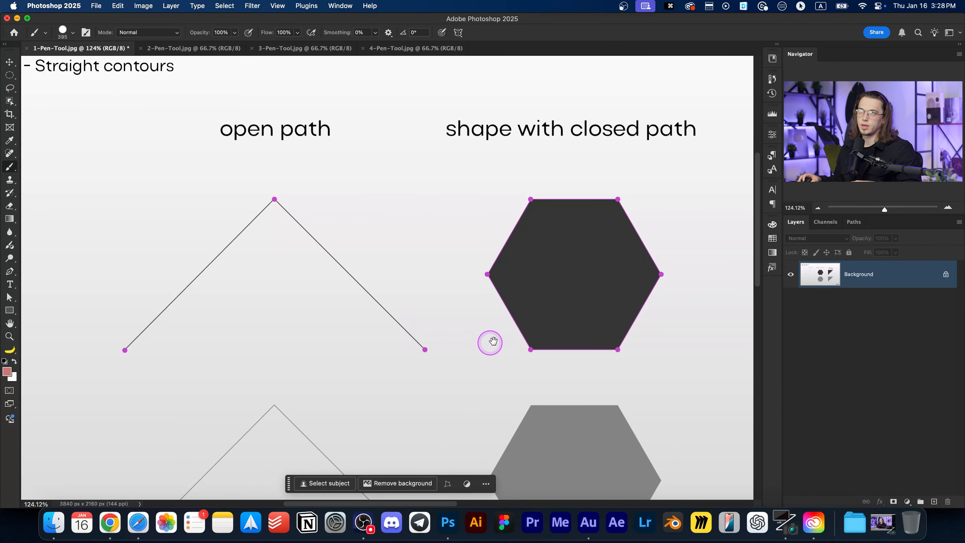
scroll(290, 272, "down", 3)
scroll(290, 272, "down", 3)
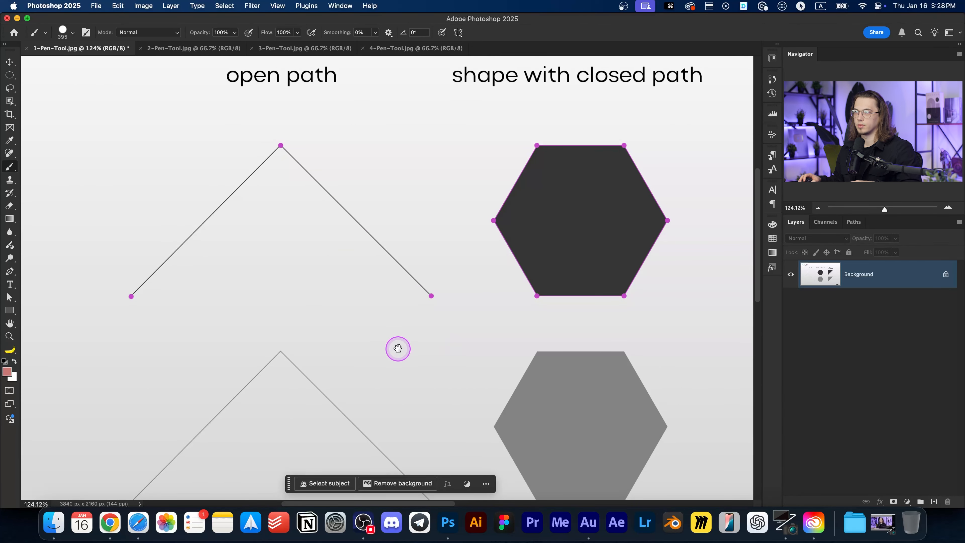
left_click_drag(435, 278, 358, 270)
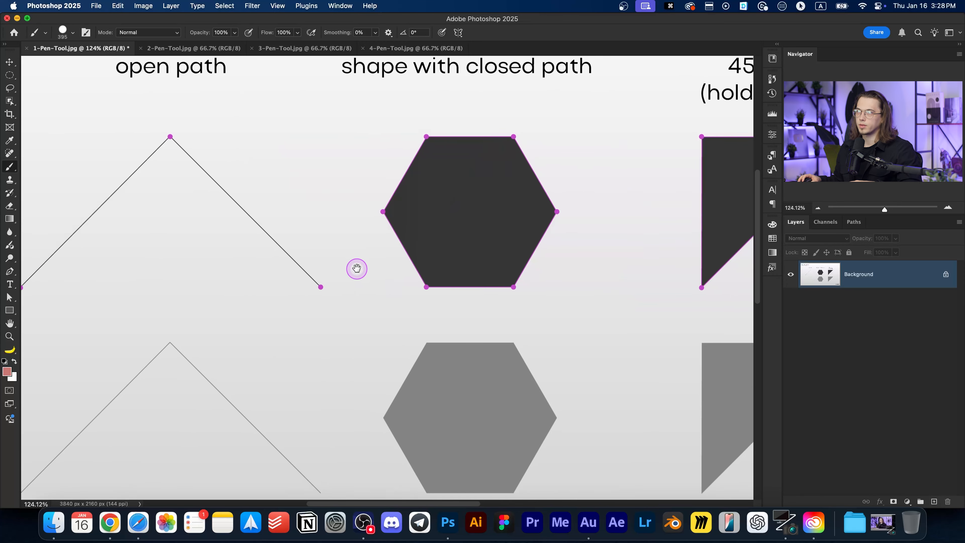
left_click_drag(357, 328, 532, 304)
scroll(156, 266, "right", 10)
scroll(316, 228, "up", 3)
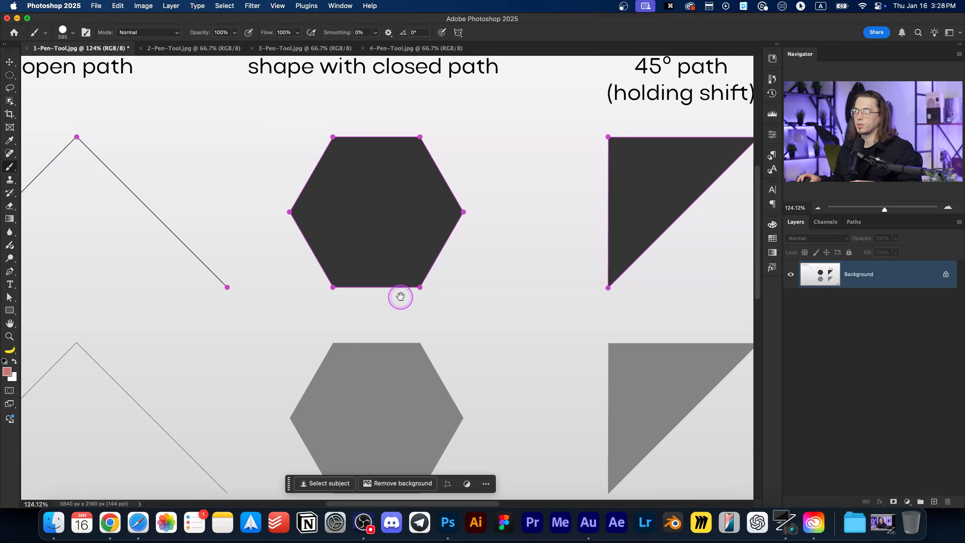
Step: Activate the Pen tool and zoom in on the gray hexagon below the closed path example
left_click_drag(329, 323, 346, 233)
key("p")
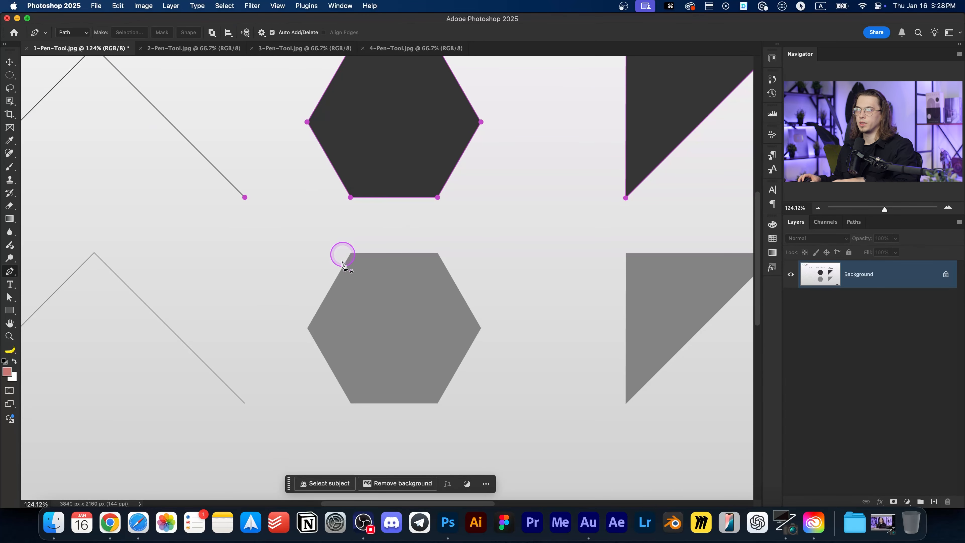
scroll(353, 381, "up", 5)
left_click_drag(346, 325, 334, 322)
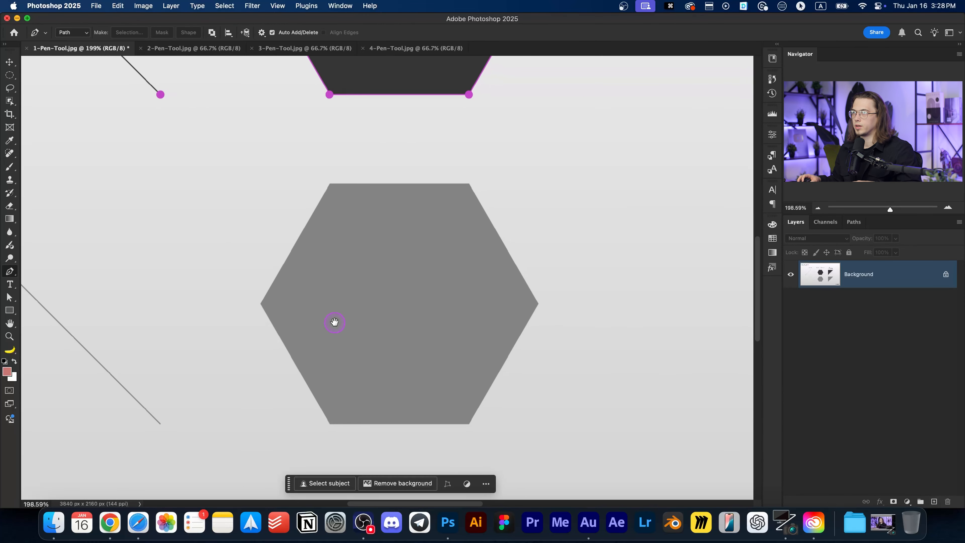
Step: Try a curved segment along the gray hexagon's upper-left edge by pulling out direction handles, and undo its anchor points
left_click(261, 304)
key("cmd+z")
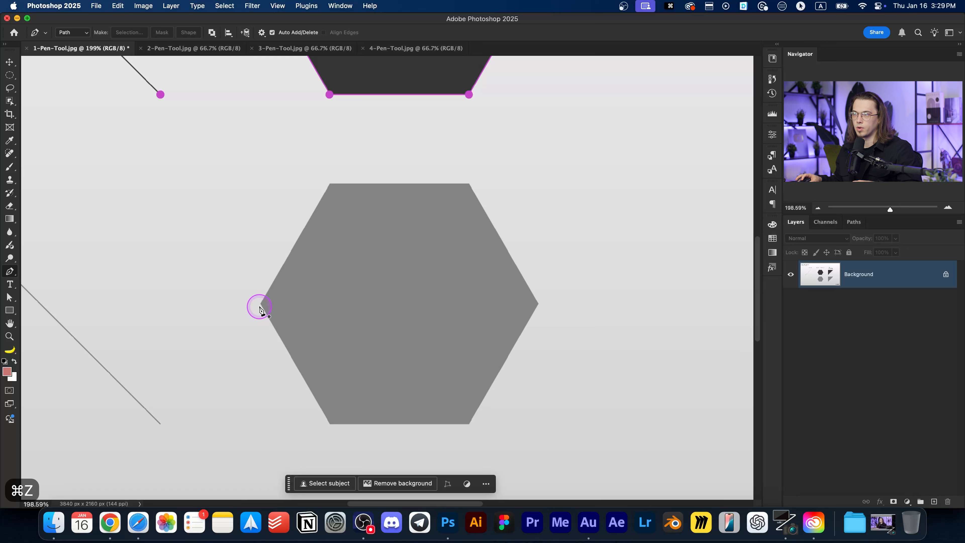
left_click_drag(260, 303, 236, 182)
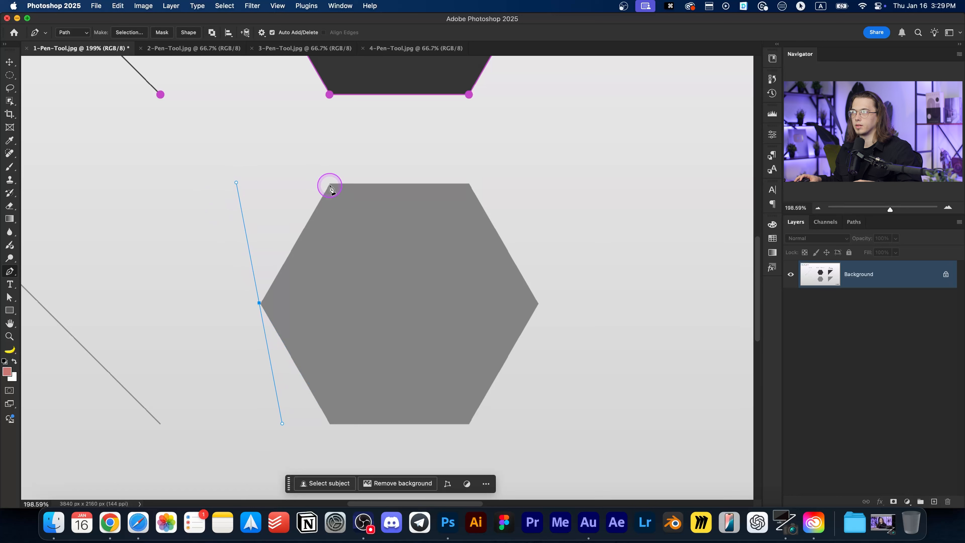
left_click_drag(330, 186, 297, 192)
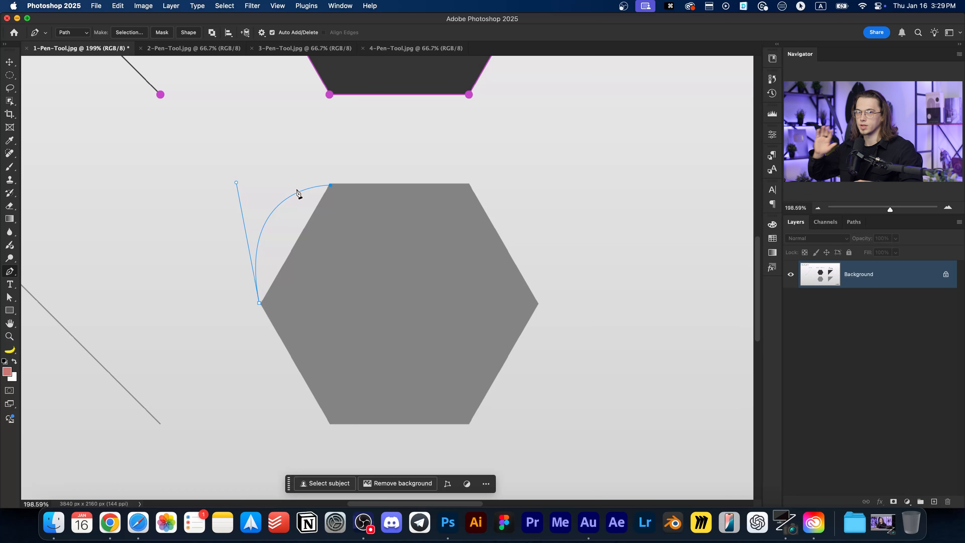
left_click(298, 147)
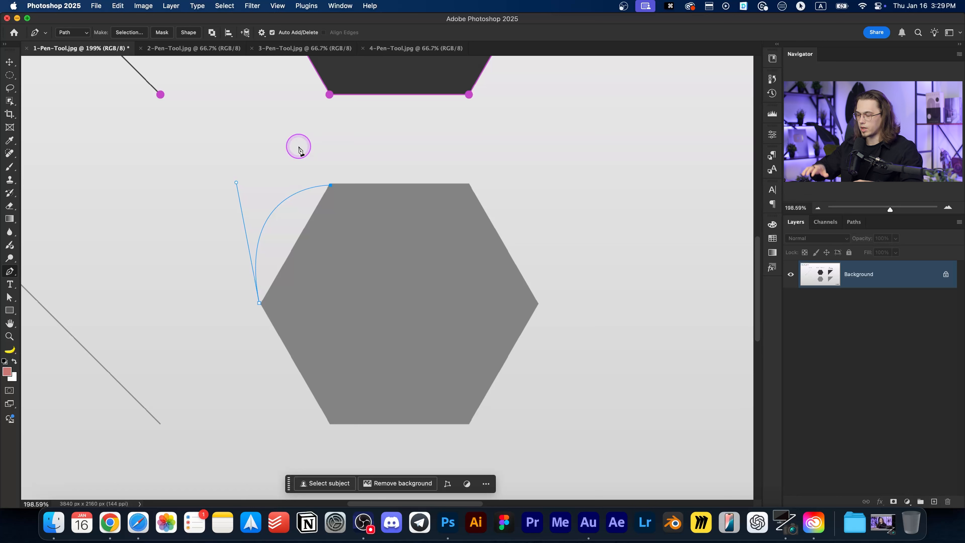
key("super+z")
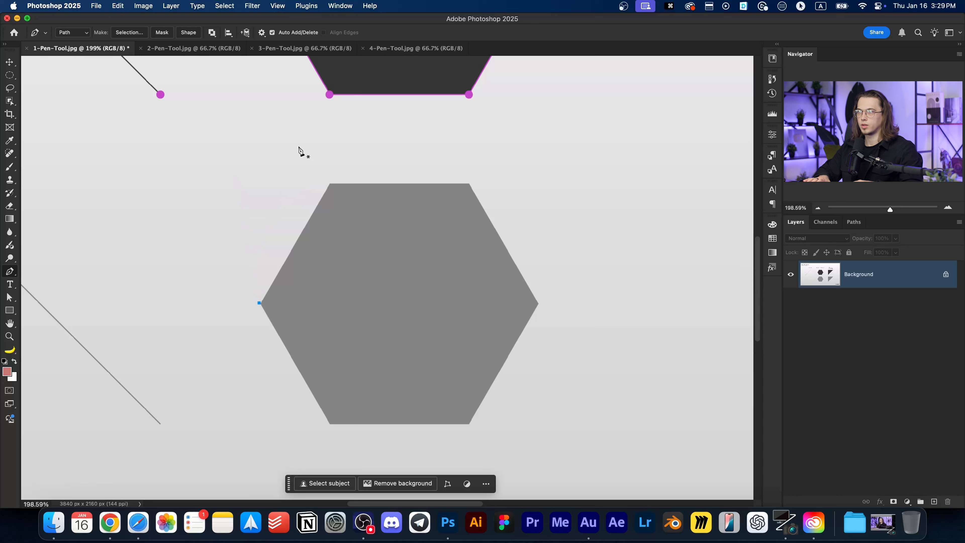
key("super+z")
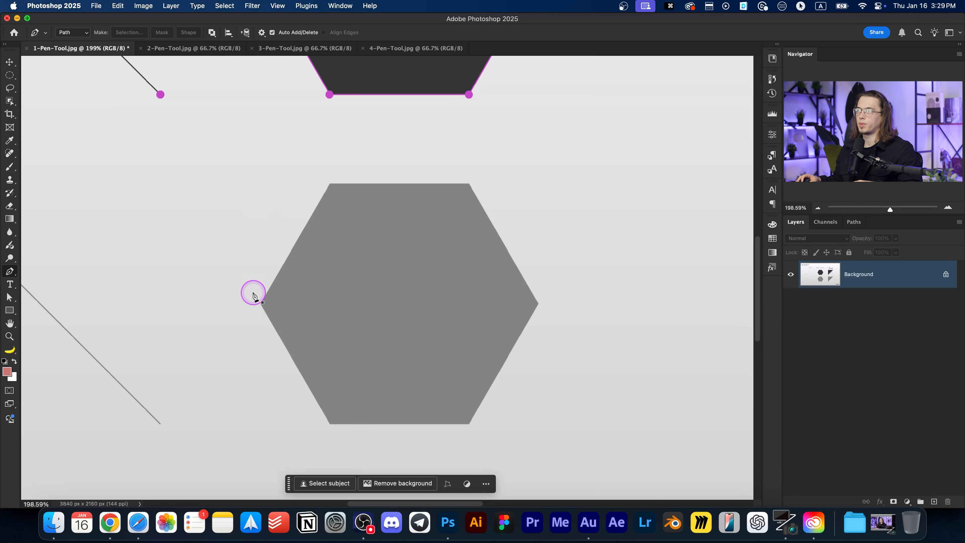
Step: Trace the gray hexagon with straight segments through its six corners, starting at its left corner, and close the path there
left_click(262, 305)
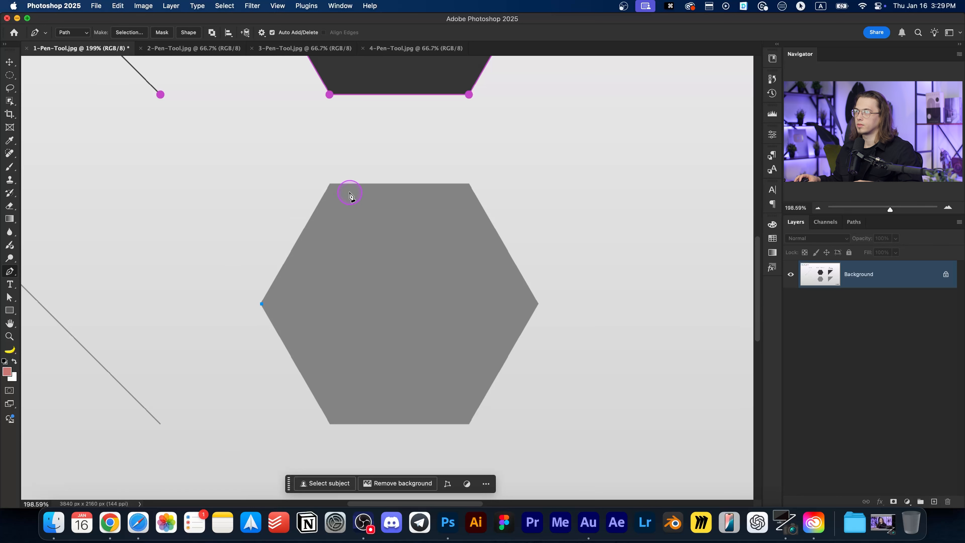
left_click(469, 185)
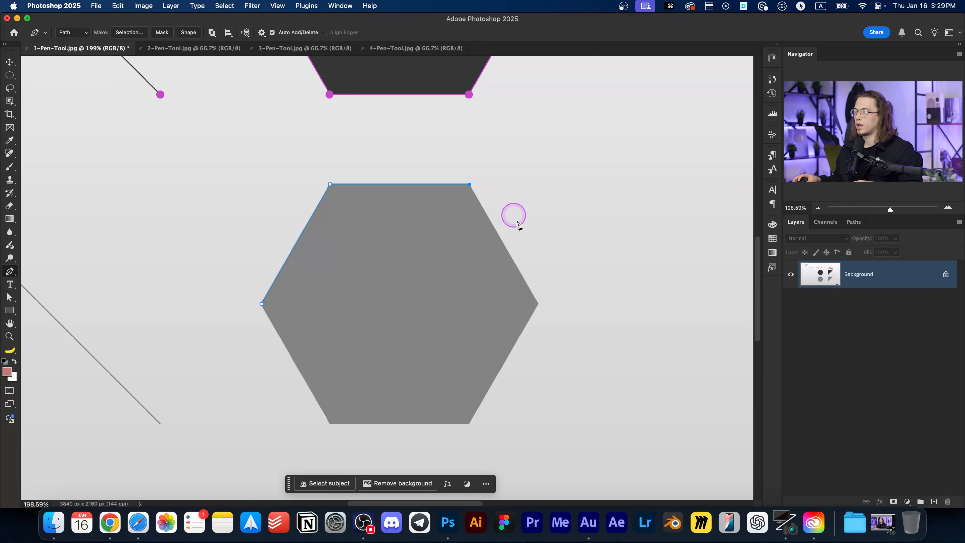
left_click(539, 304)
scroll(494, 342, "down", 3)
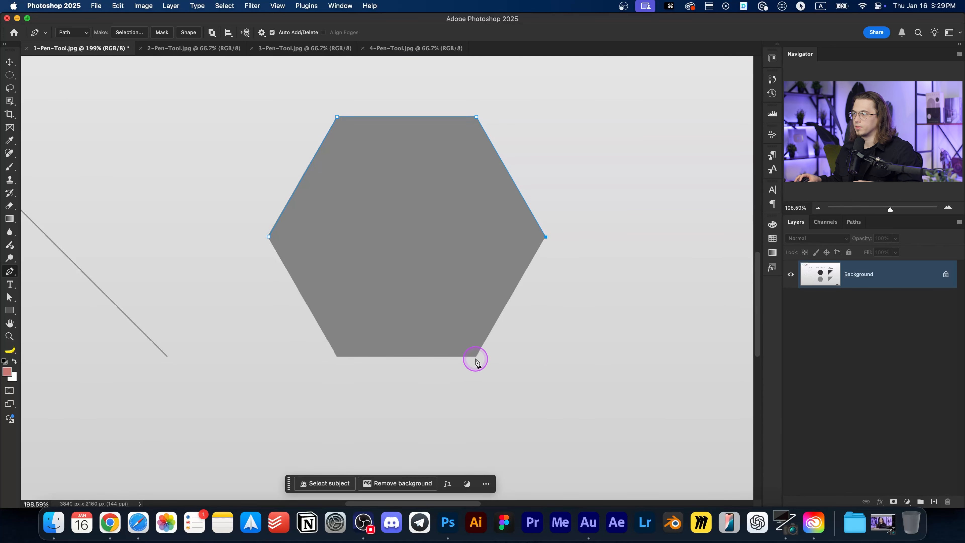
left_click(476, 357)
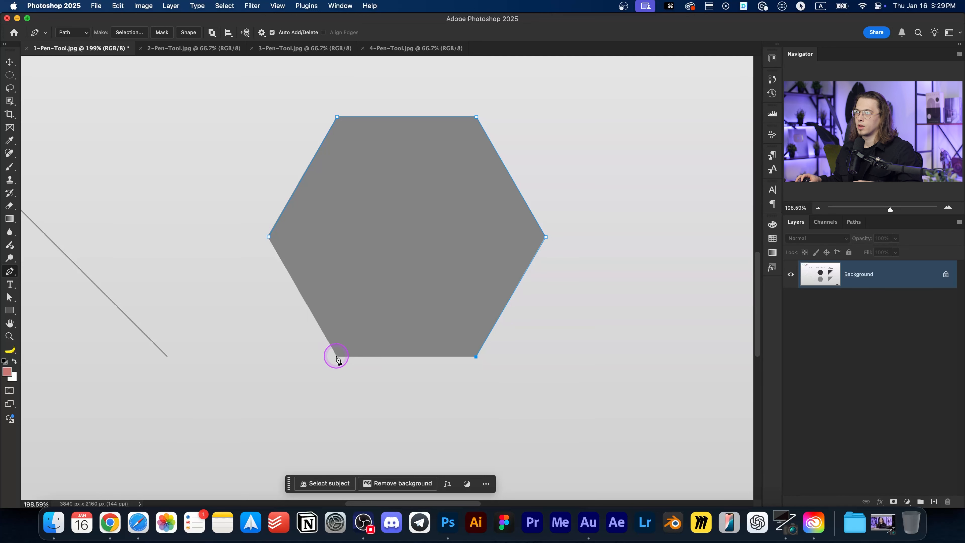
left_click(337, 356)
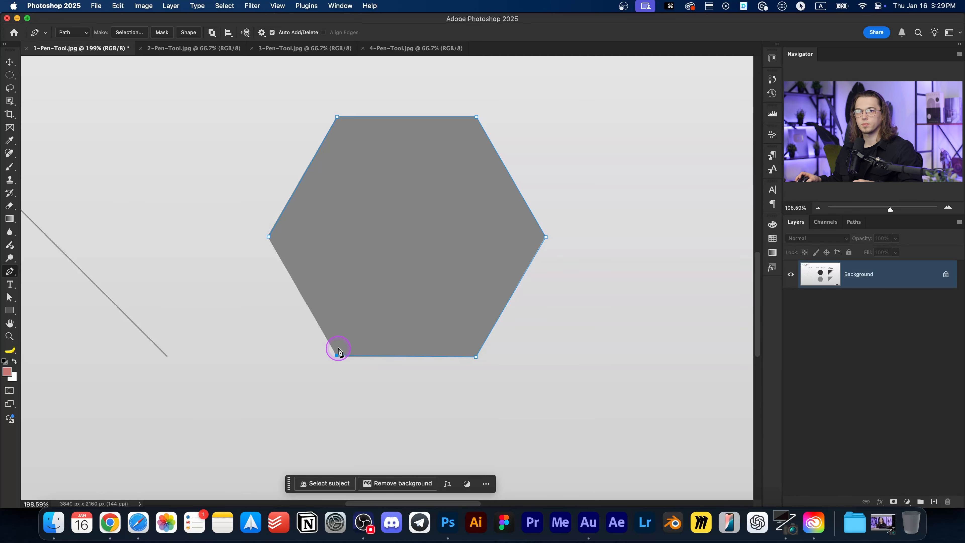
scroll(338, 342, "up", 5)
left_click_drag(274, 217, 421, 332)
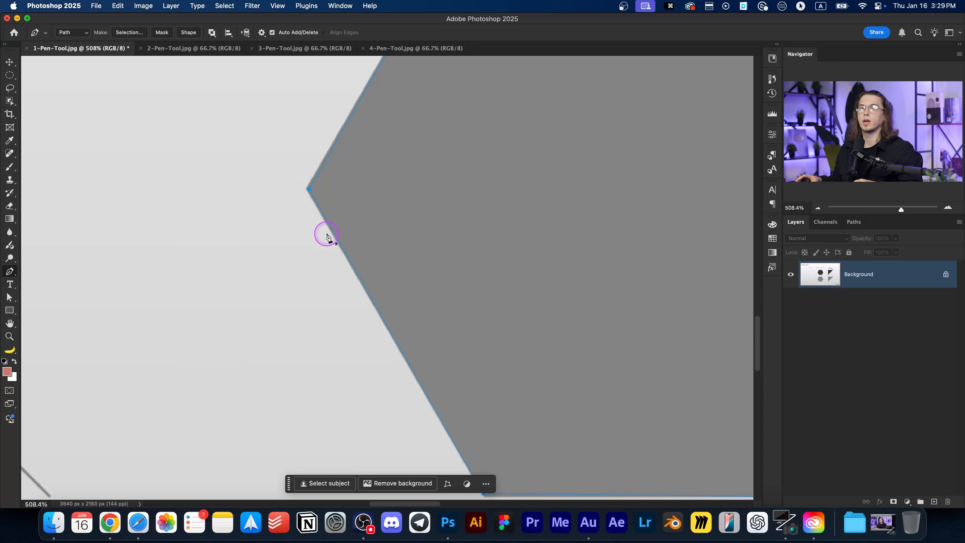
Step: Convert the closed hexagonal path into a selection
scroll(321, 287, "down", 5)
left_click_drag(410, 265, 338, 280)
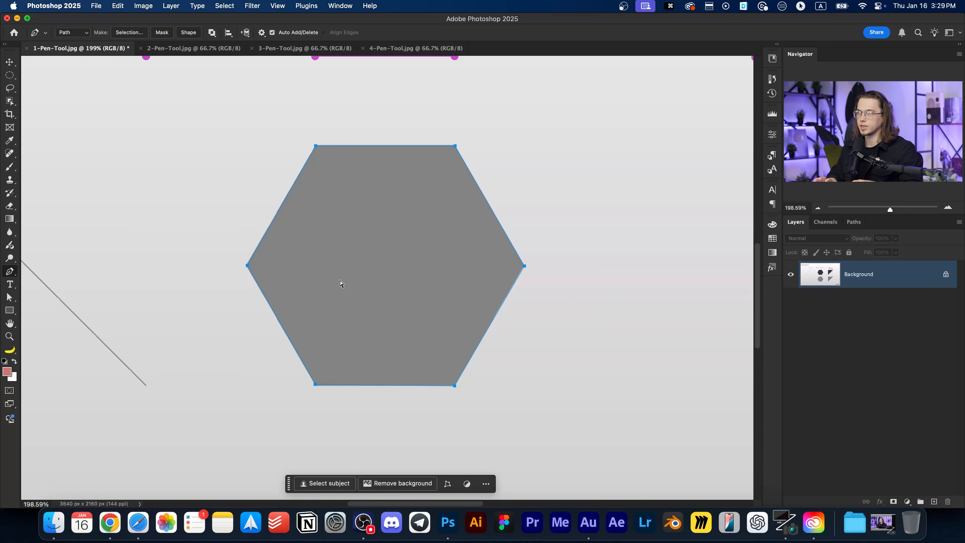
key("super+Return")
Step: Copy the selected hexagon to a new layer and duplicate that layer, and undo both copies
scroll(338, 285, "down", 3)
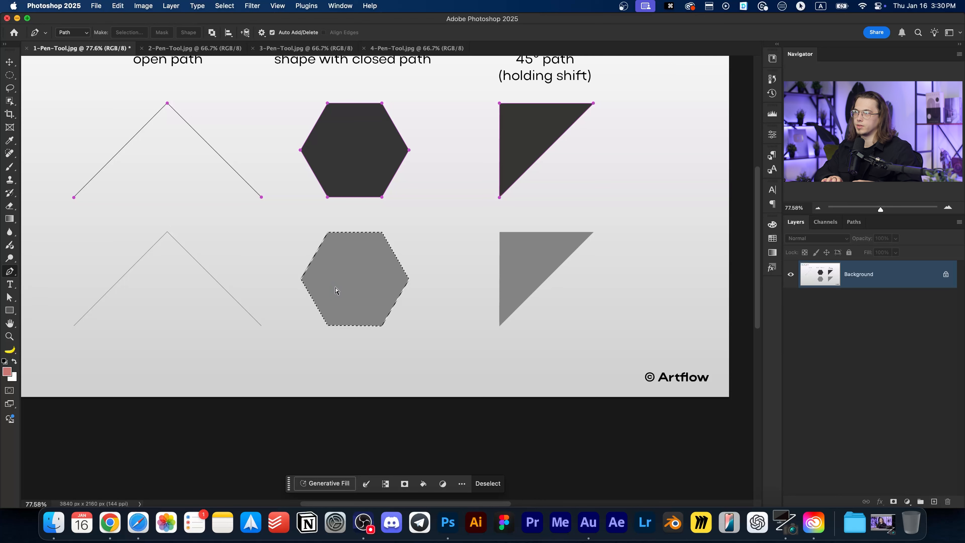
key("super+j")
key("super+j")
key("super+z")
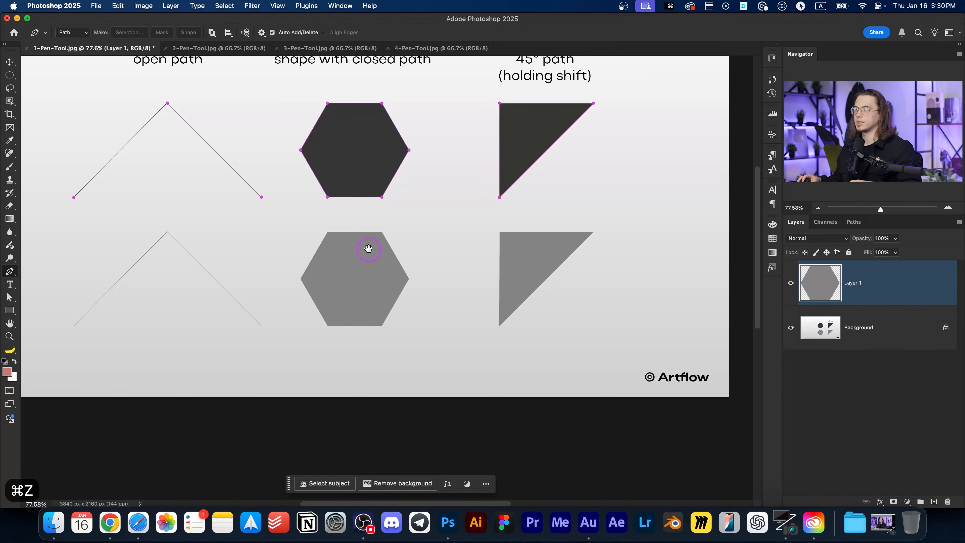
left_click_drag(369, 249, 352, 281)
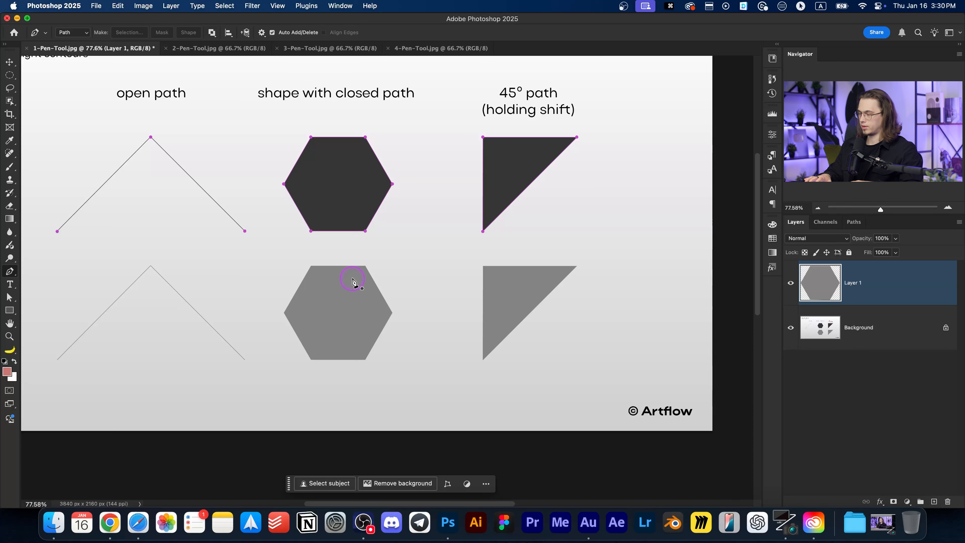
key("super+z")
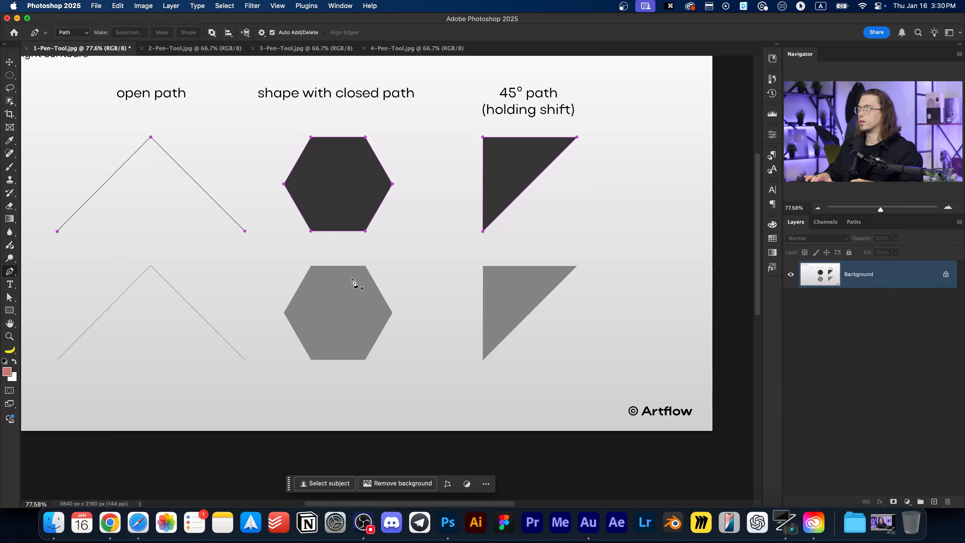
Step: Trace the gray triangle's vertical and horizontal edges with straight Pen segments, starting at its lower corner
left_click_drag(532, 229, 491, 232)
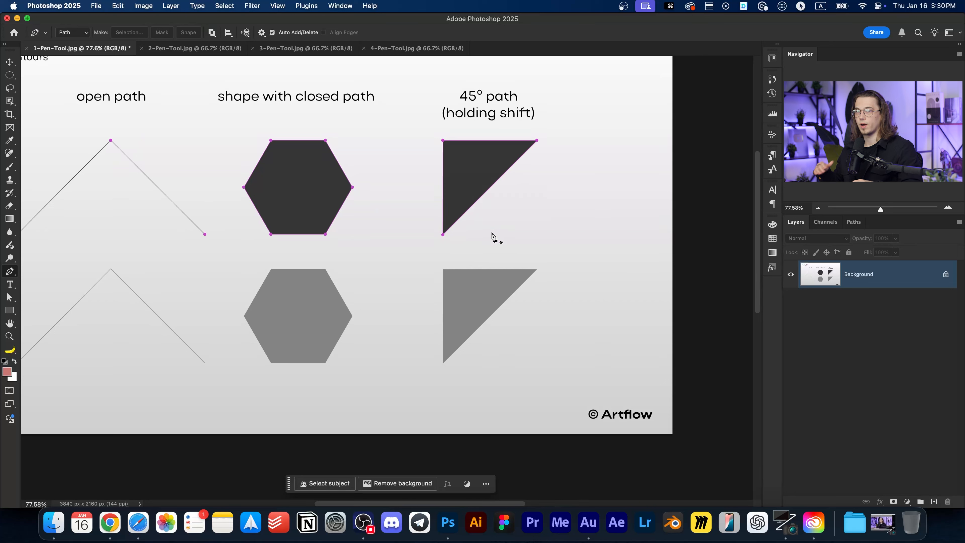
scroll(470, 338, "up", 3)
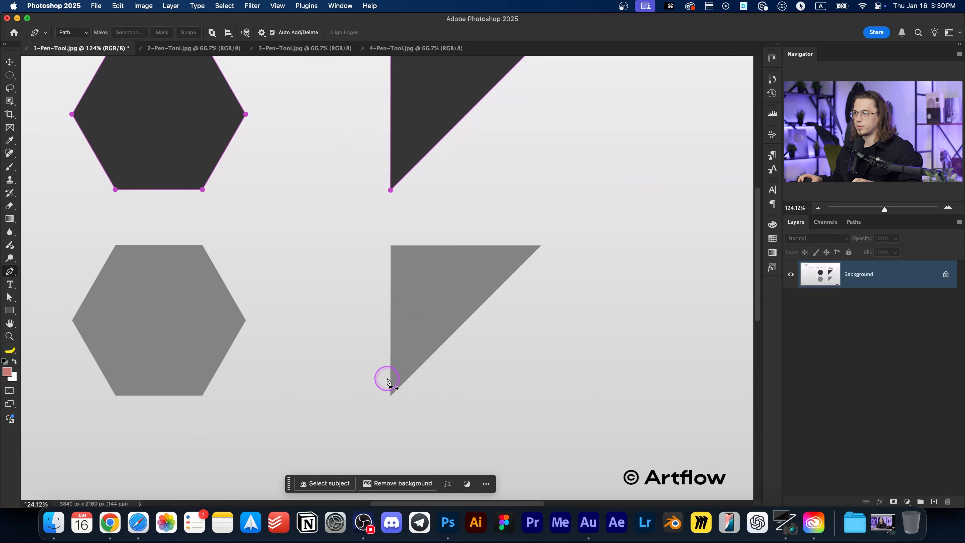
scroll(387, 380, "up", 3)
left_click_drag(388, 397, 377, 412)
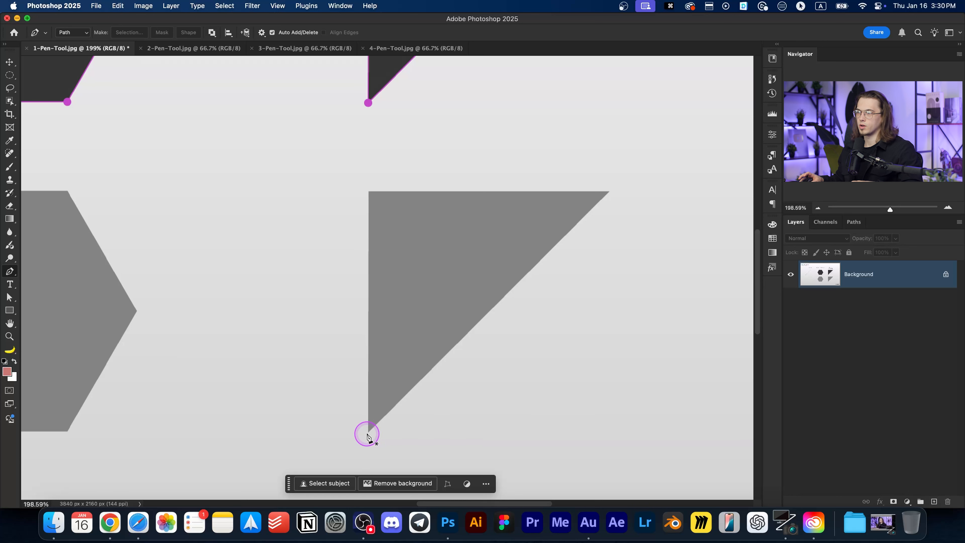
left_click(368, 433)
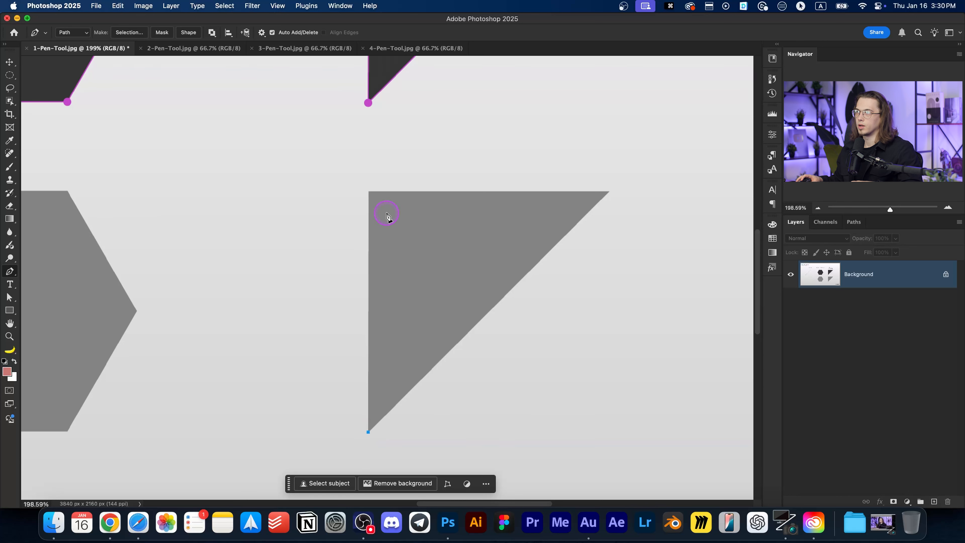
left_click(369, 191)
left_click(610, 192)
scroll(492, 299, "right", 5)
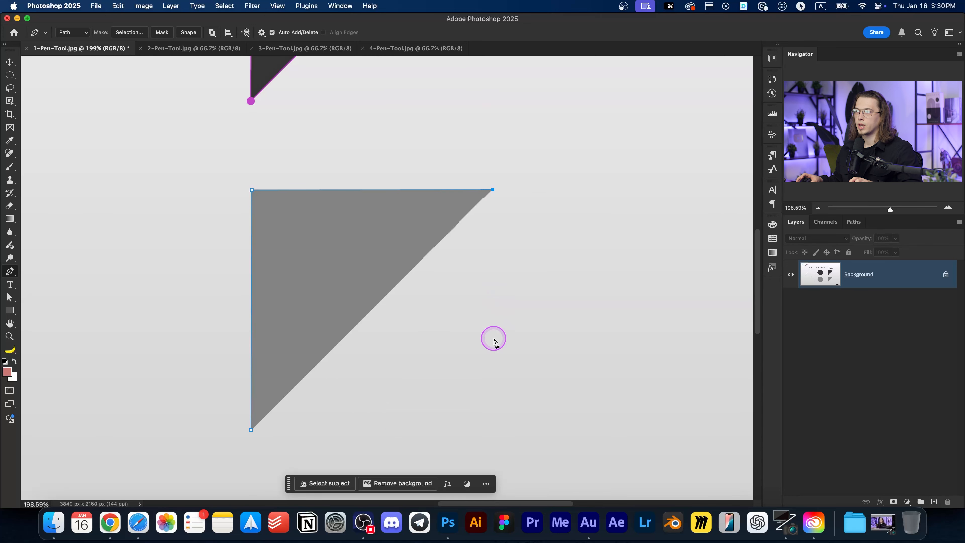
Step: Try extending the path from the triangle's upper-right corner with zigzag segments constrained to 45° increments, and delete the whole path
left_click(613, 309)
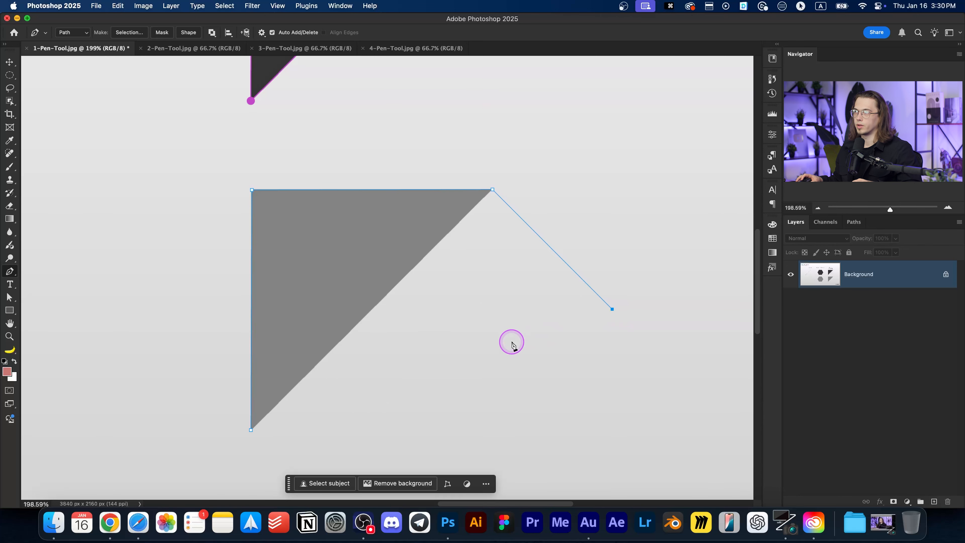
left_click(420, 310)
left_click(523, 413)
left_click(639, 412)
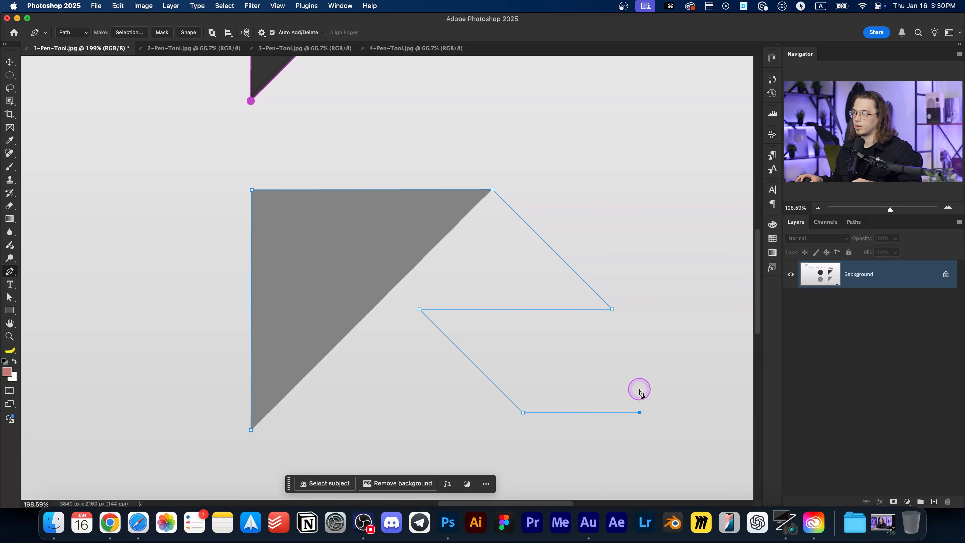
scroll(608, 395, "down", 5)
scroll(608, 395, "right", 3)
left_click(580, 376)
left_click(440, 376)
left_click(409, 407)
left_click(360, 359)
left_click(324, 394)
left_click(273, 343)
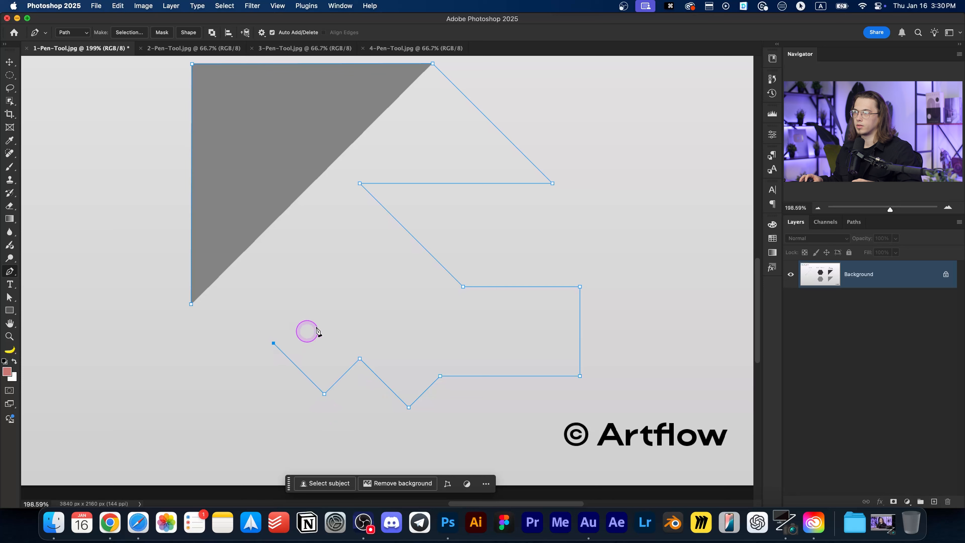
left_click(358, 343)
left_click(442, 343)
left_click(380, 281)
left_click(431, 228)
left_click(322, 228)
left_click(278, 273)
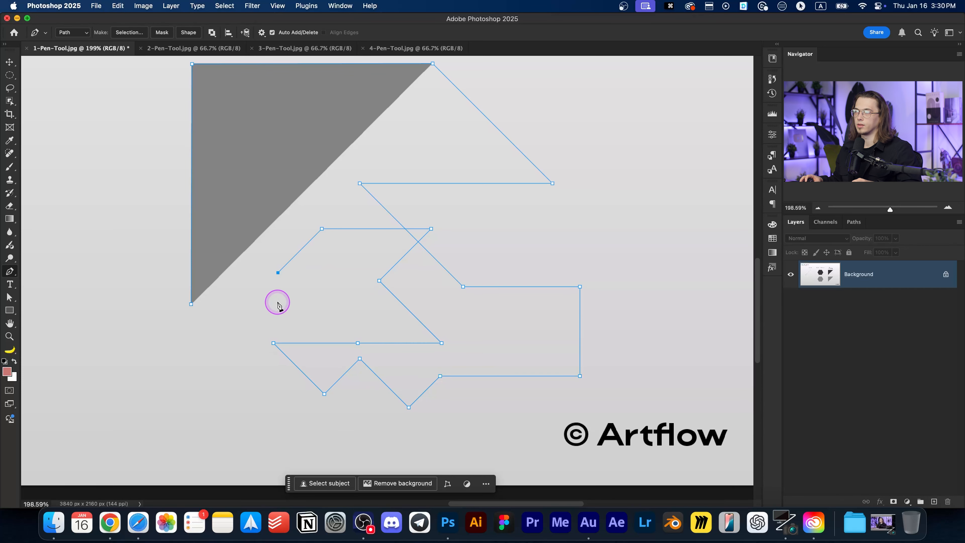
scroll(365, 269, "up", 3)
key("BackSpace")
key("BackSpace")
Step: Trace the gray triangle with straight segments through its three corners, starting at the lower corner, and close the path there
left_click(185, 348)
left_click(186, 108)
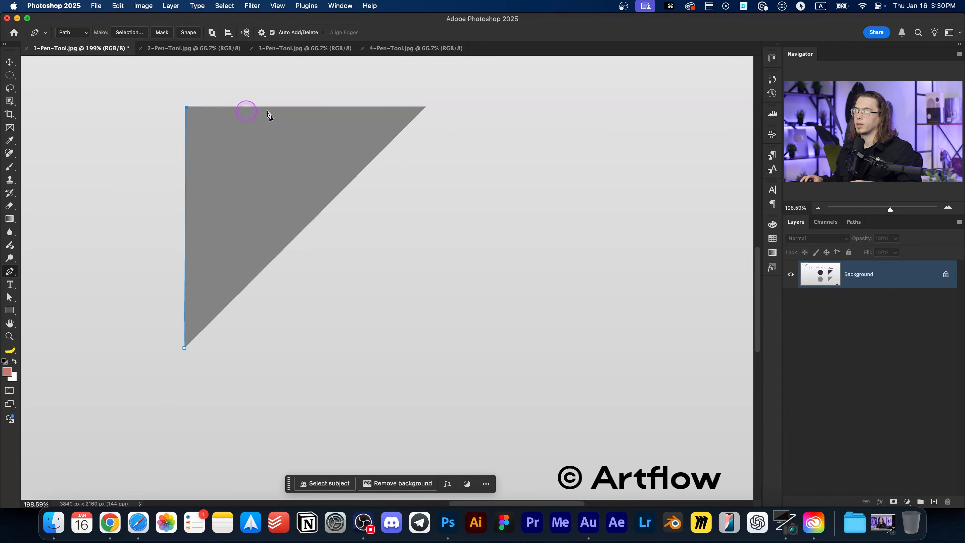
left_click(427, 107)
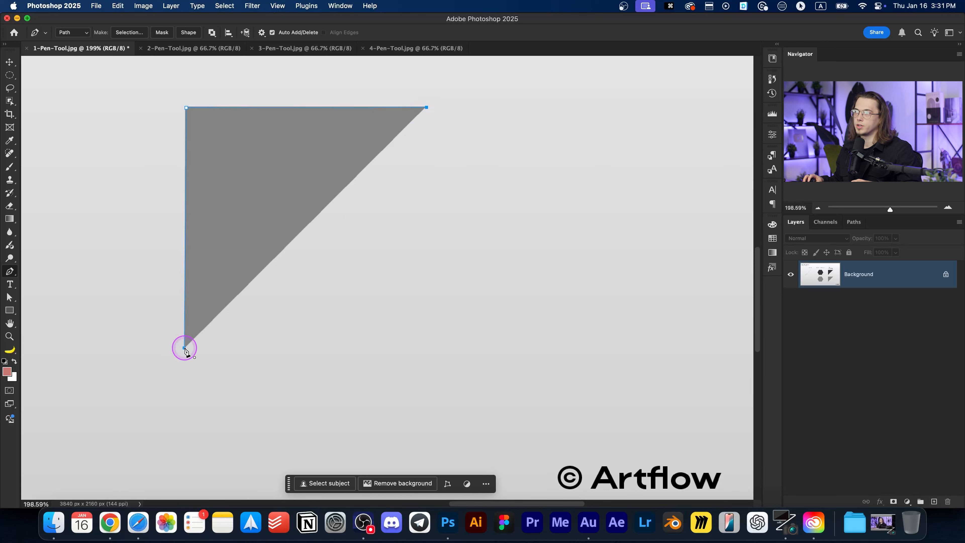
left_click(184, 348)
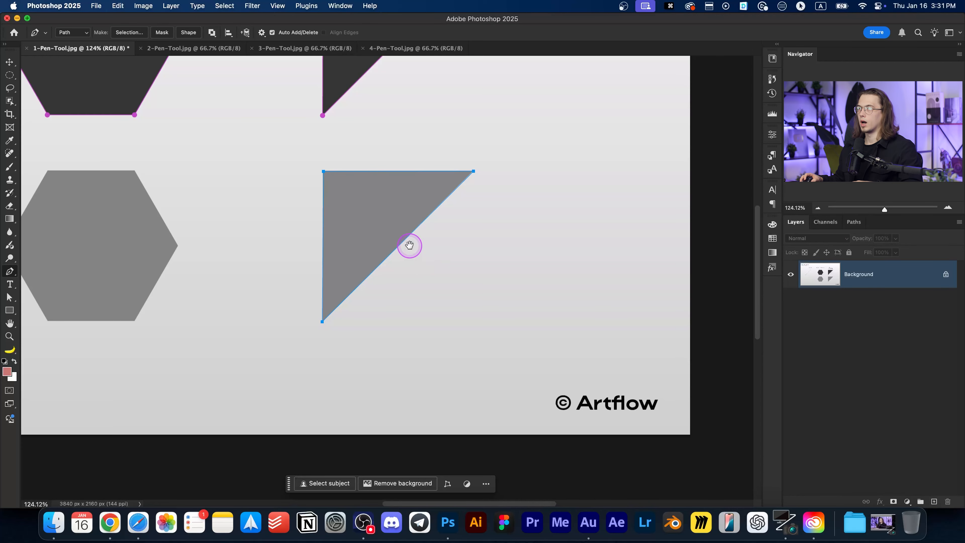
Step: Pull the triangle path's upper-left anchor point inward with the Direct Selection tool and place it back exactly on the gray corner
left_click_drag(378, 214, 413, 239)
scroll(391, 244, "up", 5)
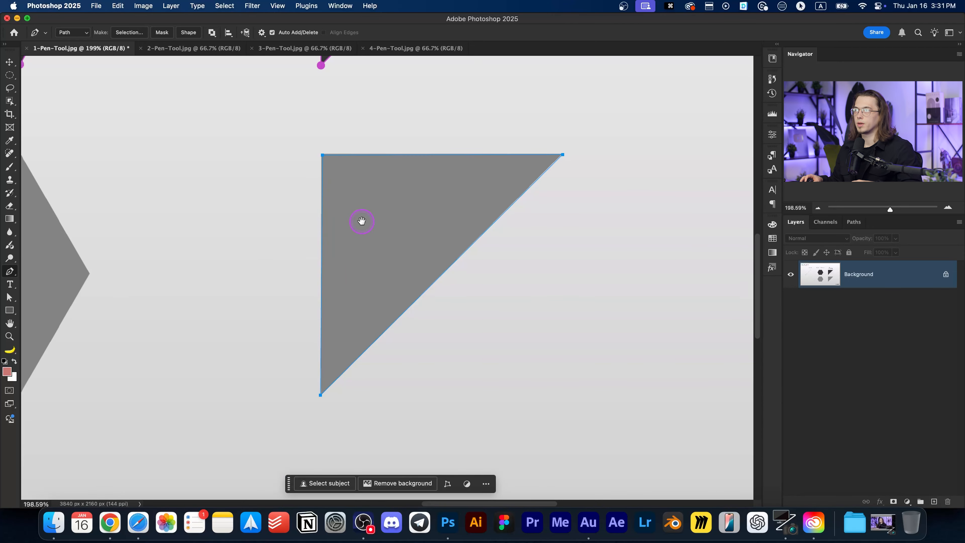
left_click_drag(362, 221, 386, 190)
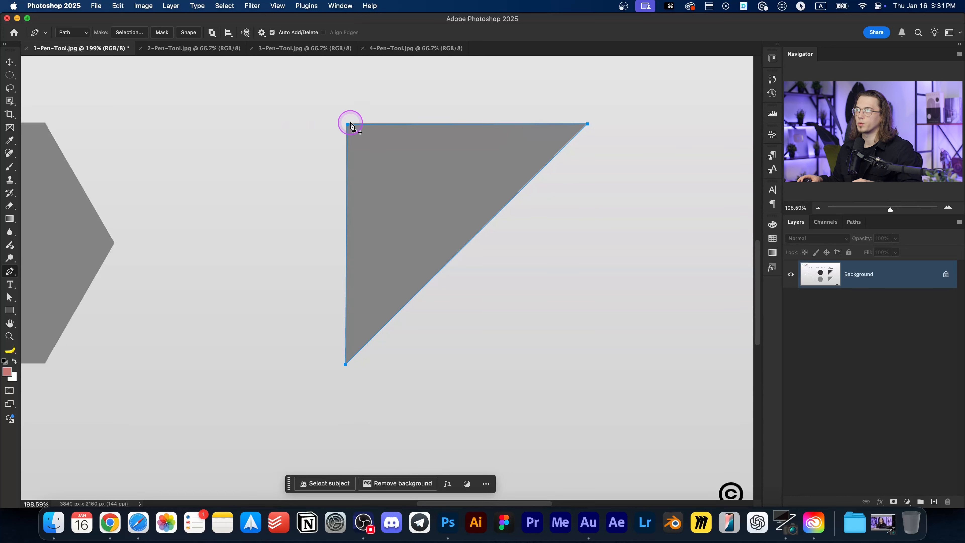
scroll(346, 129, "up", 8)
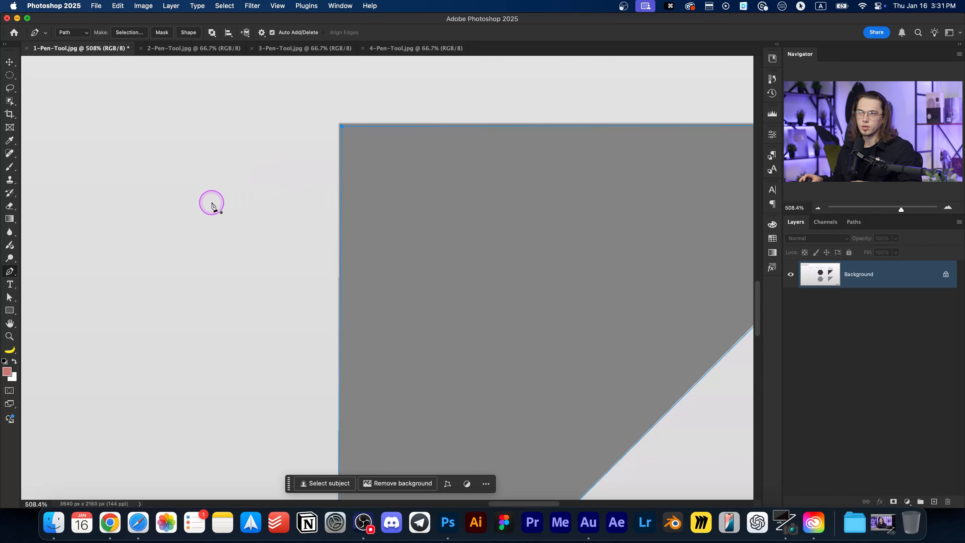
key("a")
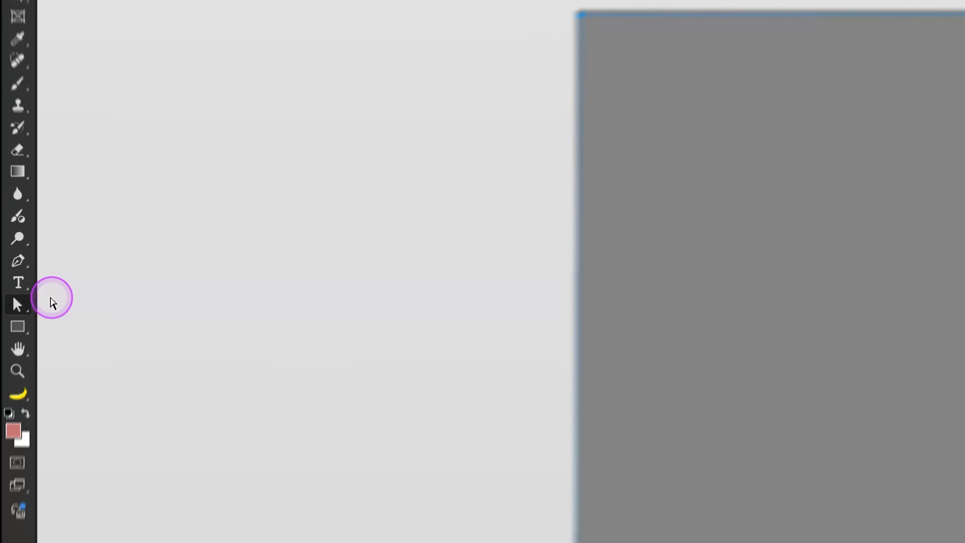
left_click_drag(19, 306, 67, 329)
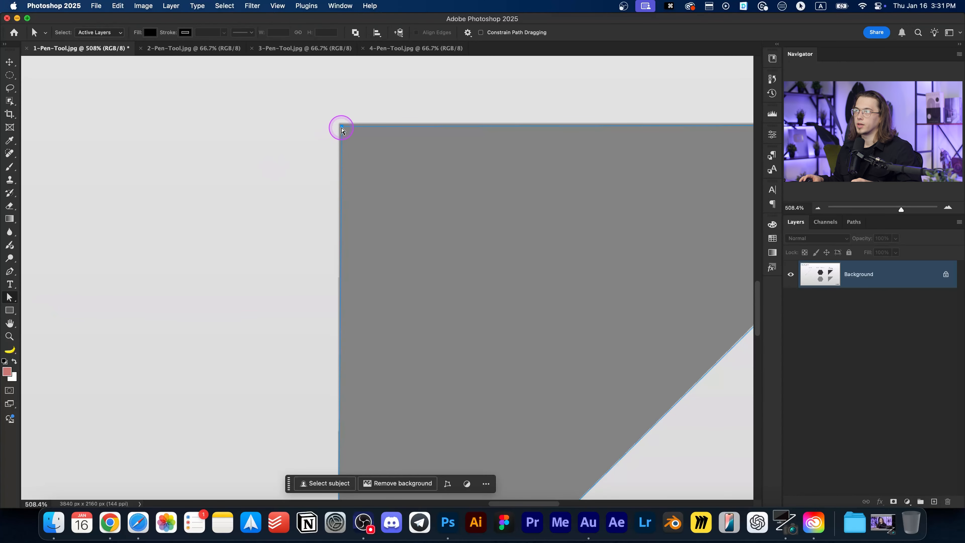
left_click_drag(549, 155, 306, 168)
left_click_drag(220, 158, 167, 165)
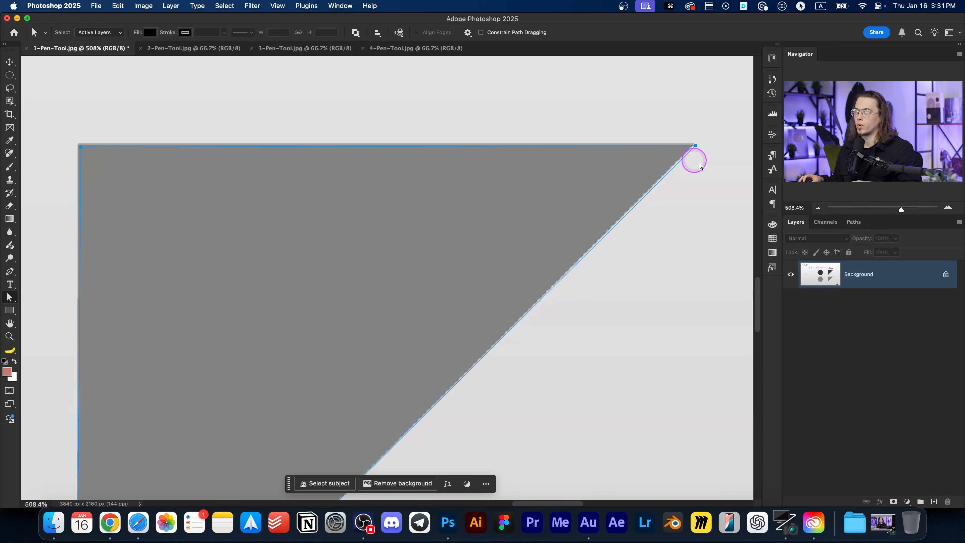
left_click(80, 147)
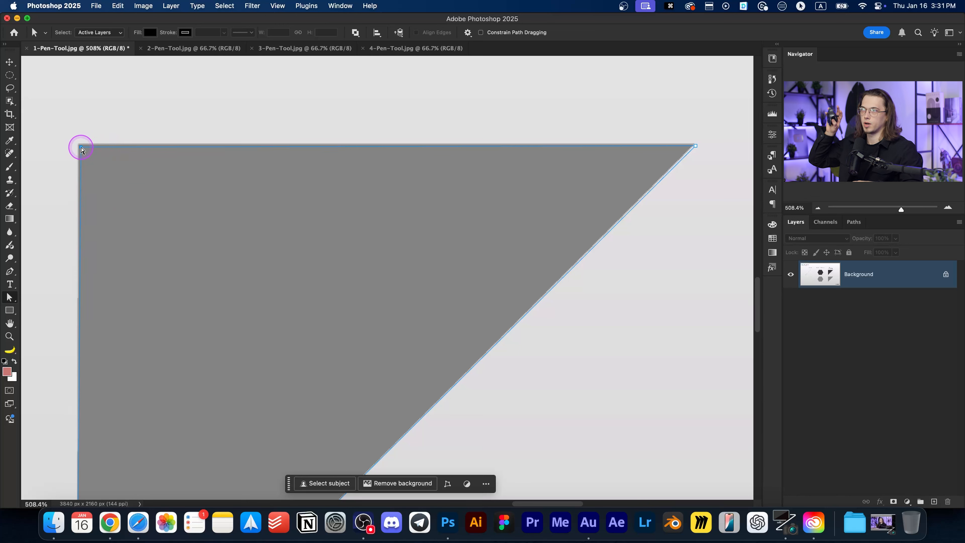
left_click_drag(81, 149, 187, 253)
left_click_drag(331, 219, 80, 146)
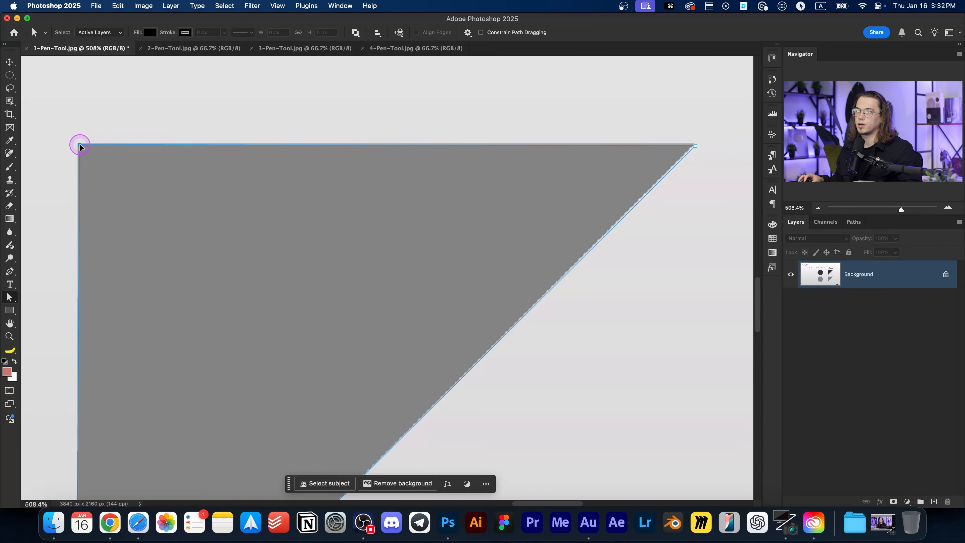
Step: Select both anchor points of the triangle path's upper edge together and shift them slightly downward
scroll(442, 140, "right", 5)
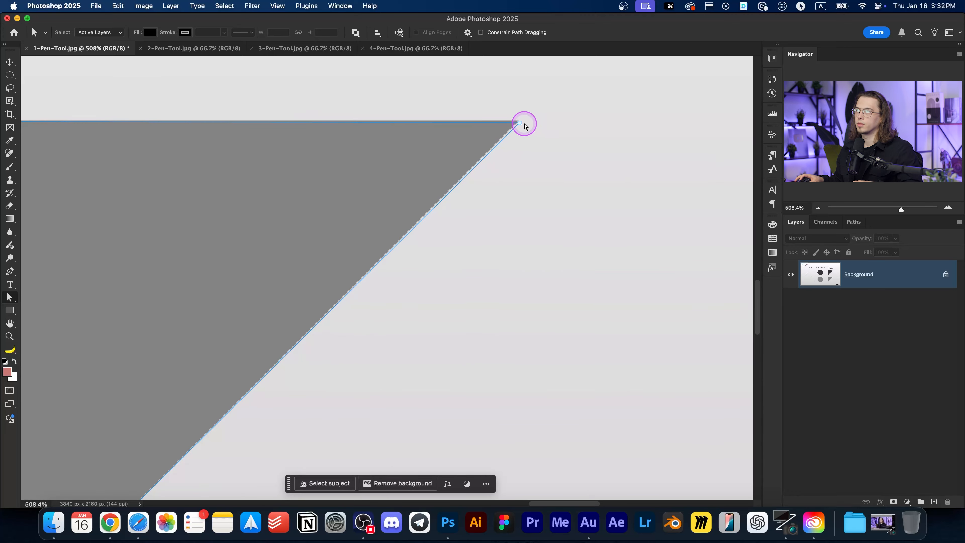
scroll(519, 129, "down", 3)
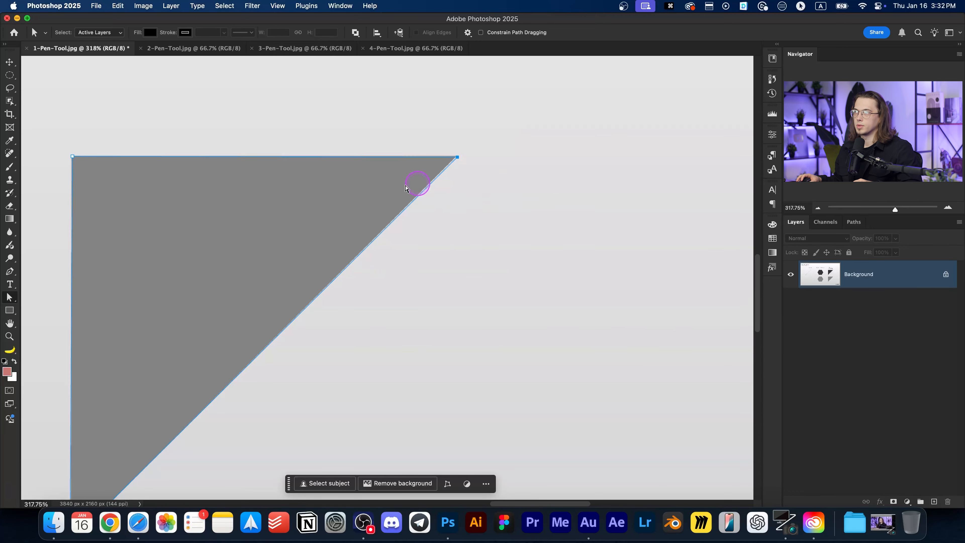
scroll(231, 209, "left", 5)
scroll(356, 194, "down", 3)
scroll(296, 174, "right", 2)
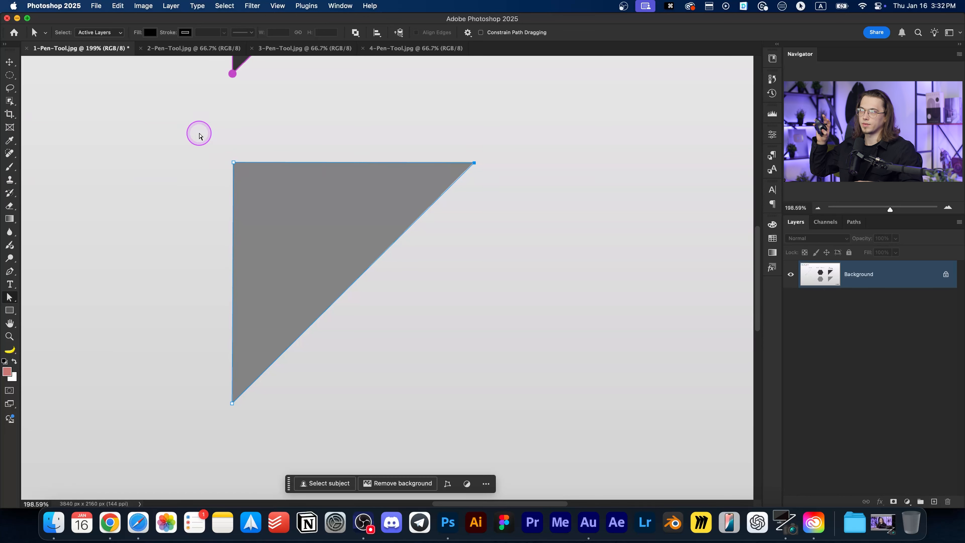
left_click_drag(201, 137, 545, 204)
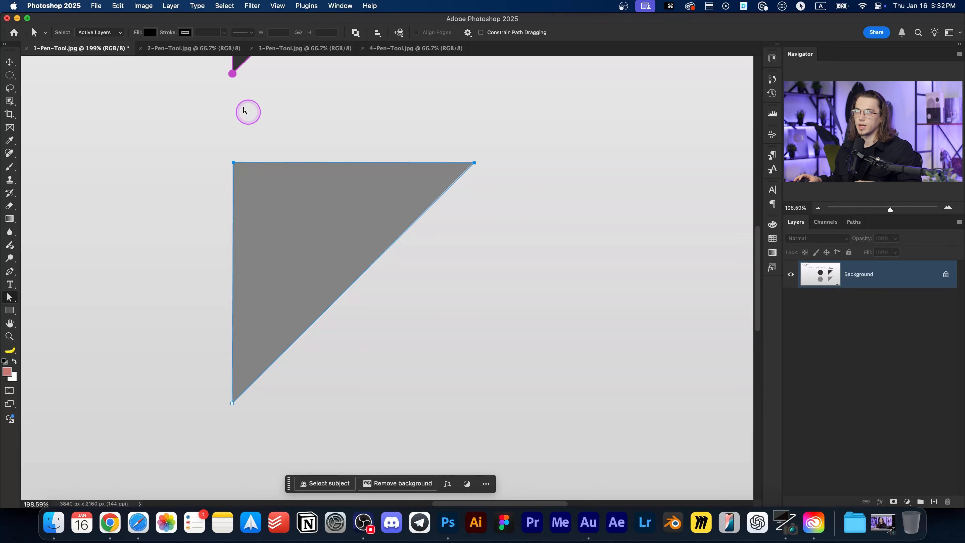
mouse_move(235, 163)
left_mouse_down()
mouse_move(390, 233)
mouse_move(186, 167)
mouse_move(114, 170)
mouse_move(224, 172)
mouse_move(233, 164)
left_mouse_up()
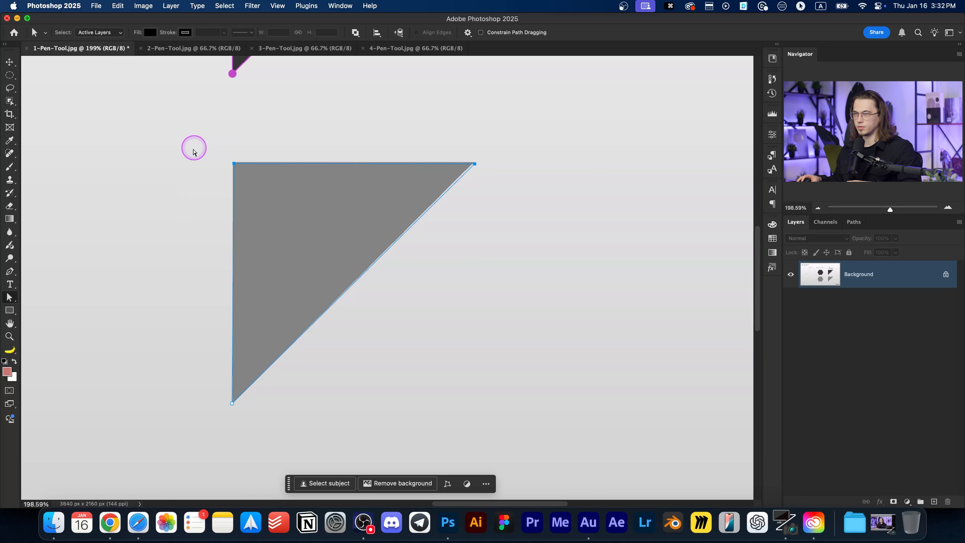
Step: Move the entire triangular path off the gray triangle, to its lower right, with the Path Selection tool
left_click(10, 298)
left_click(52, 309)
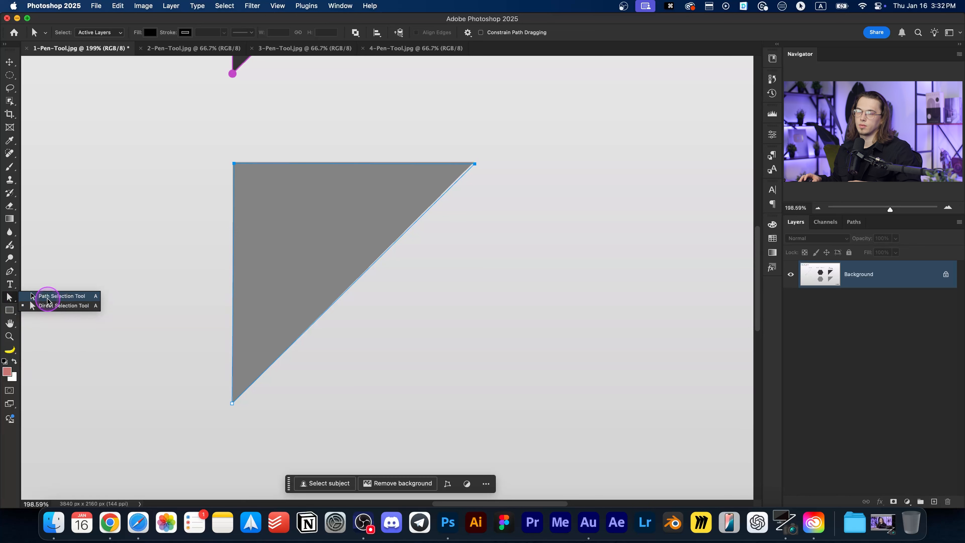
left_click(47, 298)
left_click_drag(258, 231, 350, 197)
left_click_drag(422, 209, 390, 243)
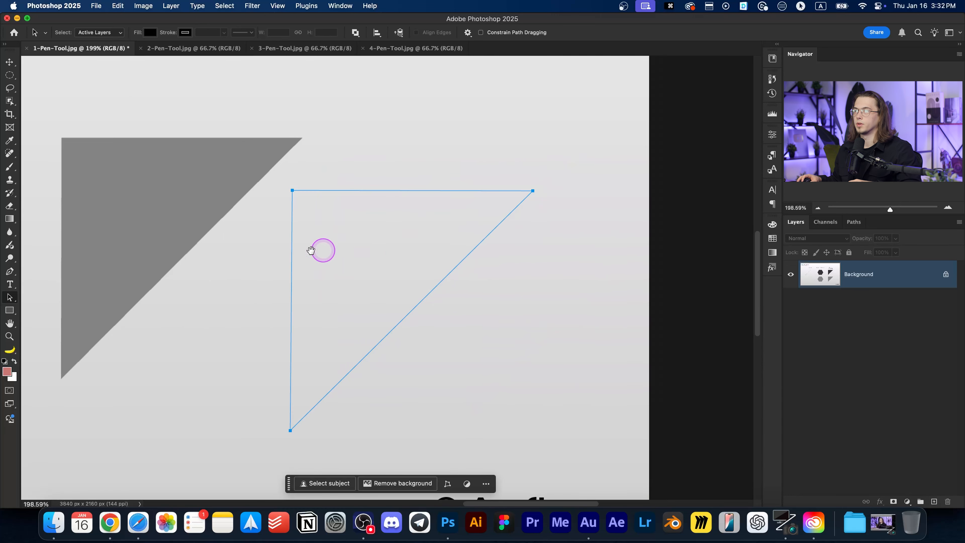
left_click_drag(265, 256, 353, 218)
scroll(387, 243, "down", 1)
scroll(387, 243, "right", 1)
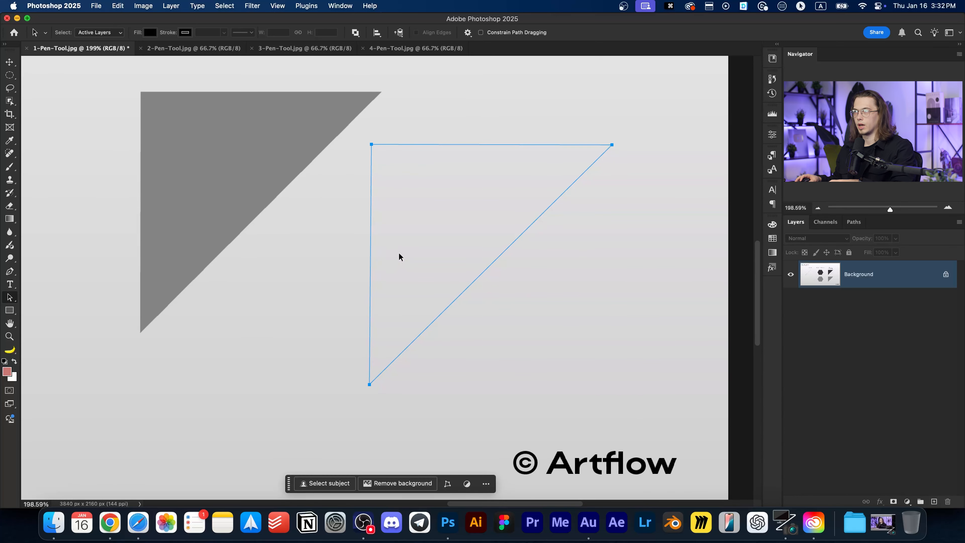
left_click_drag(383, 251, 230, 260)
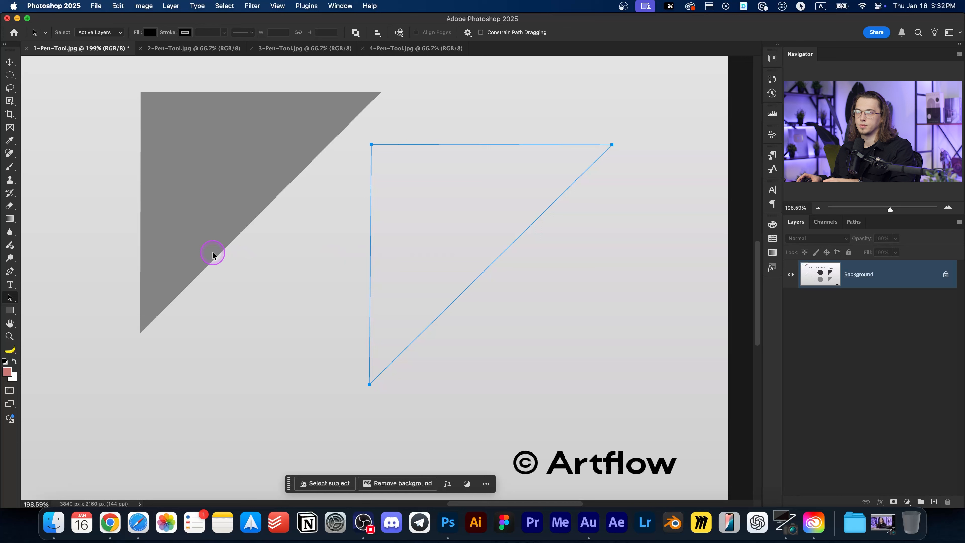
Step: Add an anchor point near the middle of the triangular path's upper edge with the Pen tool
key("p")
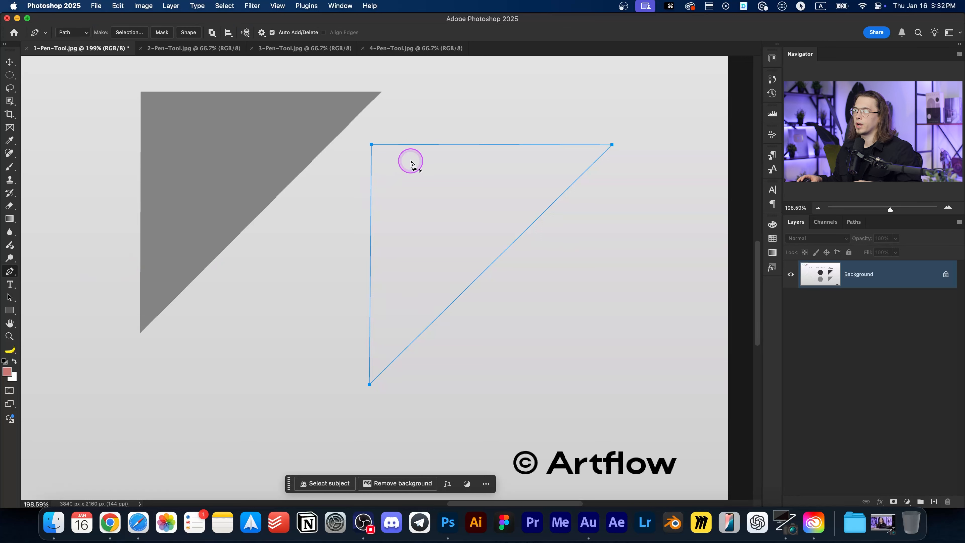
scroll(511, 157, "up", 3)
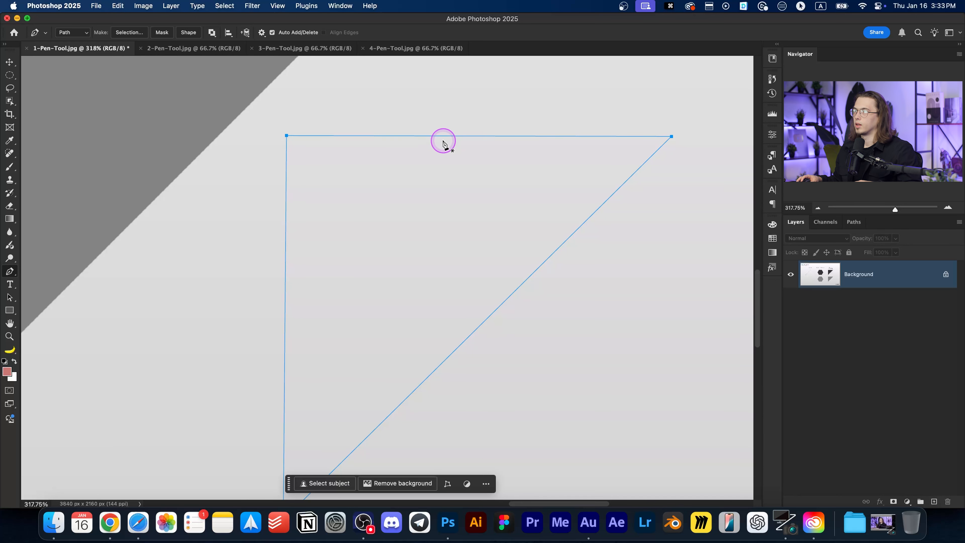
scroll(442, 138, "up", 5)
left_click_drag(445, 137, 400, 166)
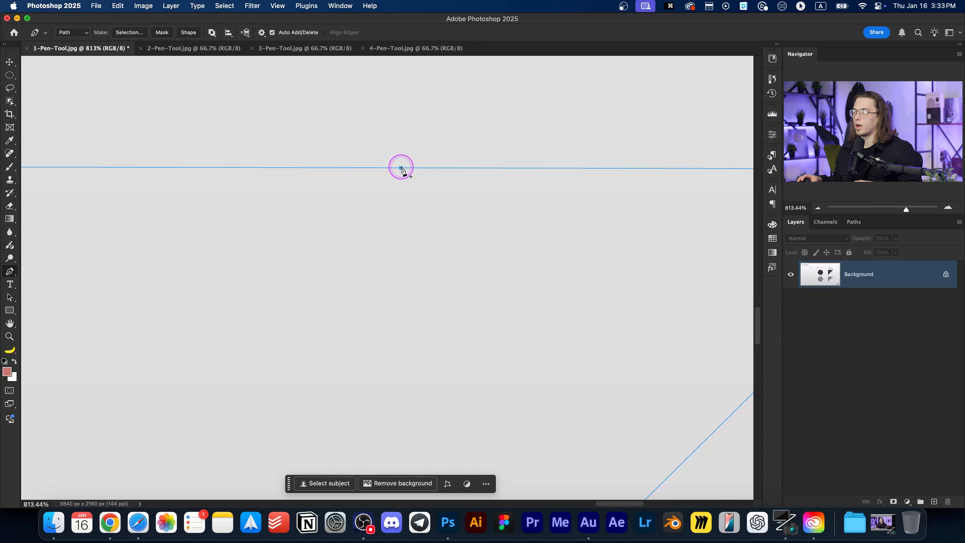
left_click(387, 168)
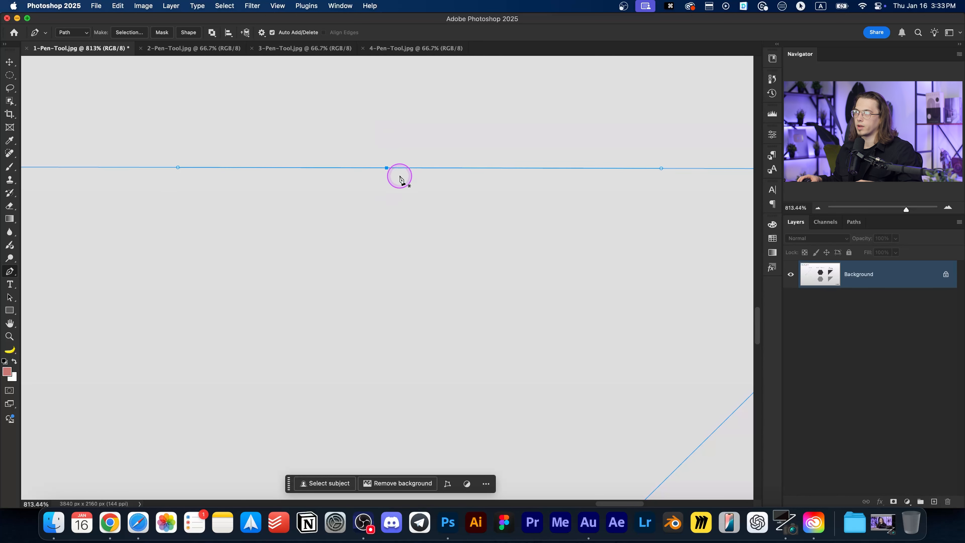
Step: Raise the added anchor point with the Direct Selection tool to bend the path's upper edge into an arc
scroll(395, 171, "down", 2)
left_click_drag(393, 163, 349, 188)
key("a")
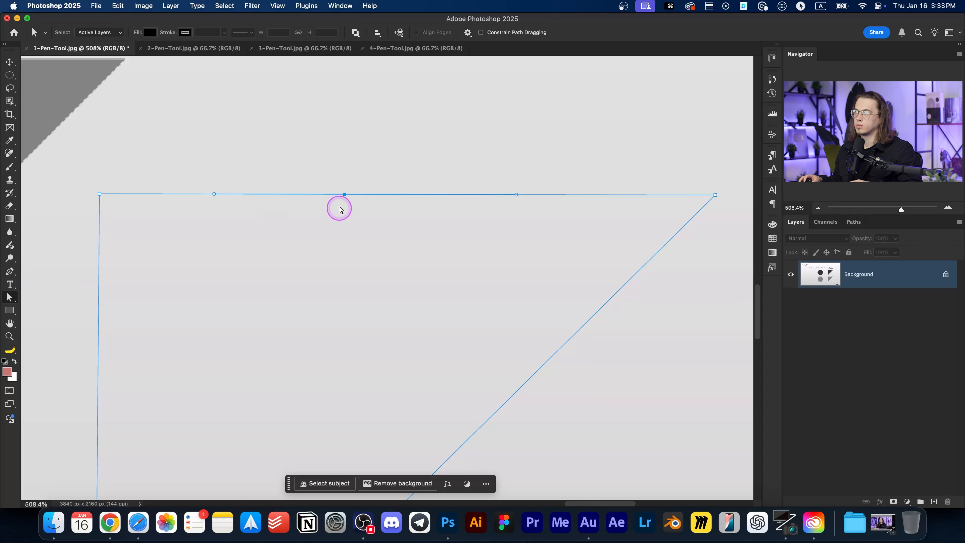
left_click_drag(345, 193, 351, 119)
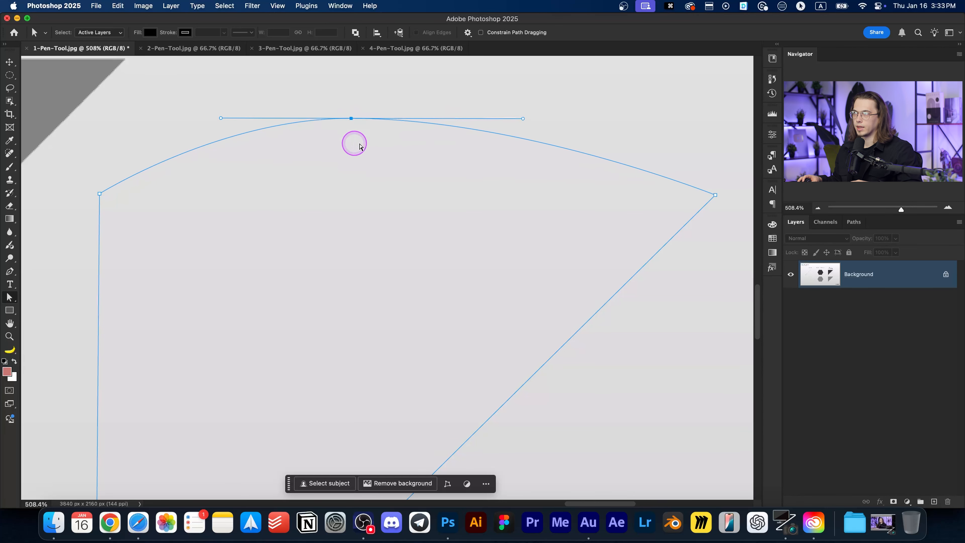
Step: Pull the added anchor point well below the triangular path's upper edge to bend that edge inward
left_click_drag(350, 120, 278, 397)
scroll(310, 325, "down", 5)
scroll(310, 325, "left", 2)
scroll(318, 289, "up", 4)
scroll(318, 288, "right", 2)
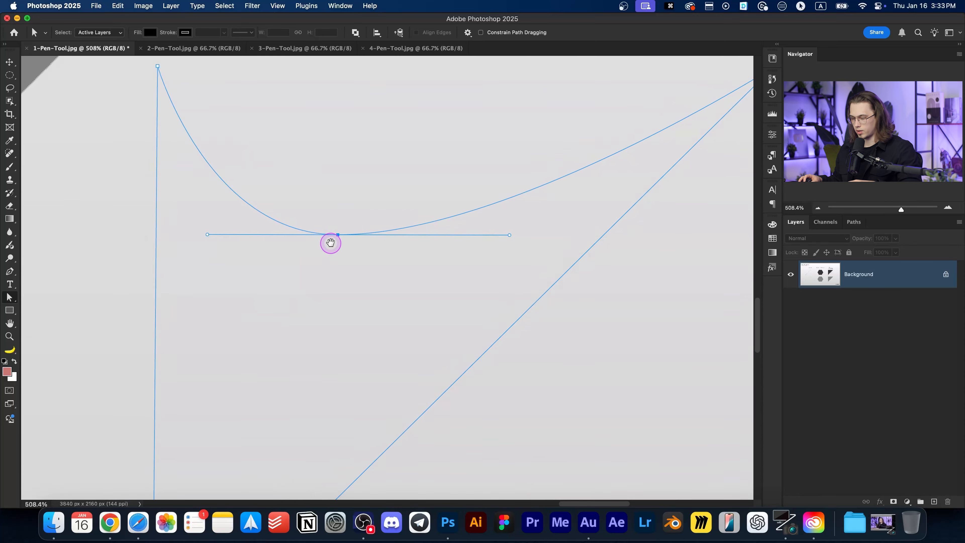
Step: Delete the added anchor point from the bent edge with the Pen tool to straighten the triangular path
key("p")
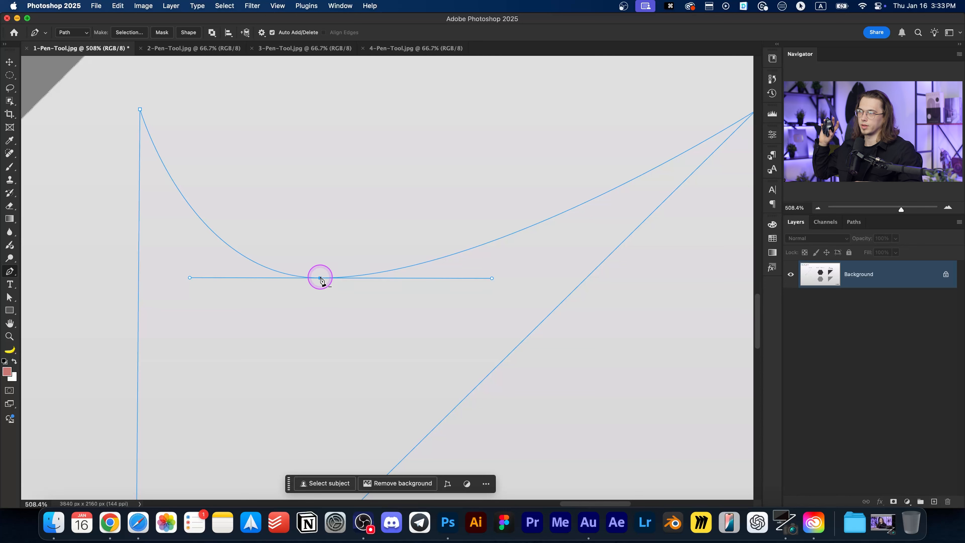
left_click(321, 279)
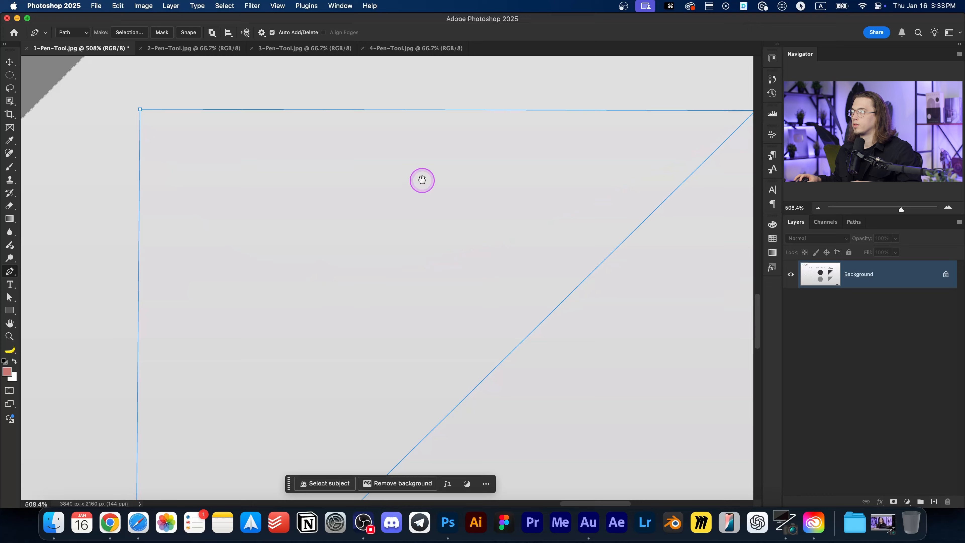
left_click_drag(422, 179, 364, 221)
scroll(355, 218, "down", 3)
left_click_drag(284, 271, 351, 216)
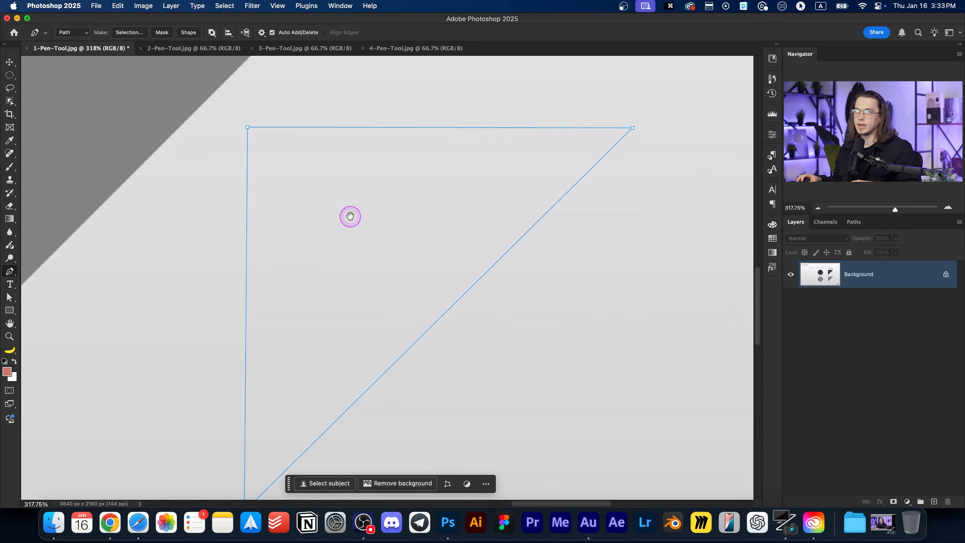
left_click_drag(10, 273, 65, 310)
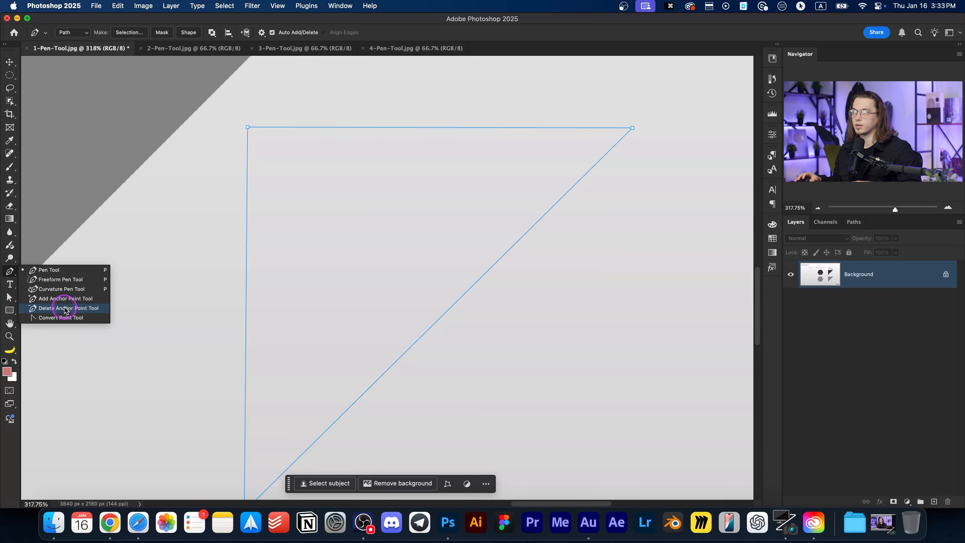
left_click_drag(64, 310, 45, 273)
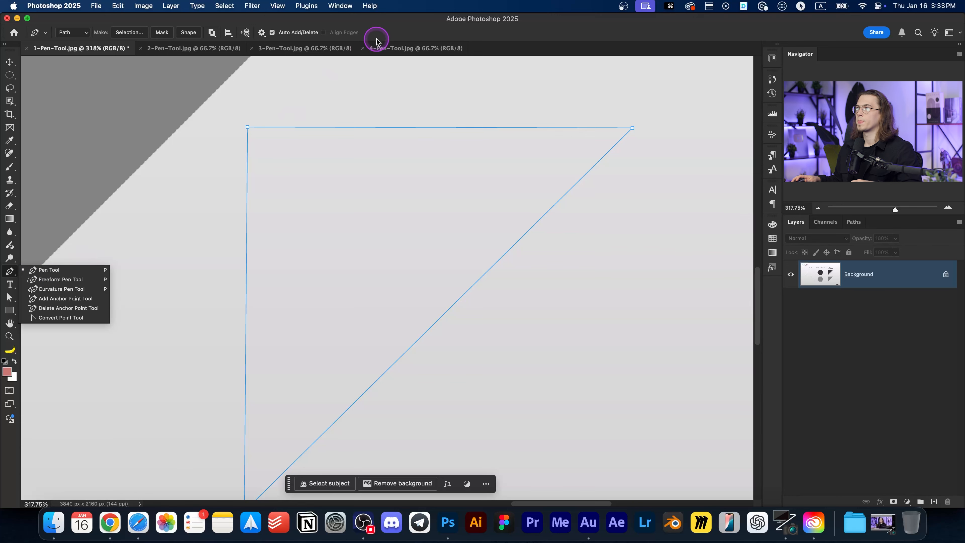
Step: Switch to the Bezier curves guide document, 2-Pen-Tool.jpg
scroll(351, 201, "down", 5)
left_click_drag(285, 212, 475, 288)
scroll(323, 221, "down", 3)
left_click_drag(377, 249, 401, 258)
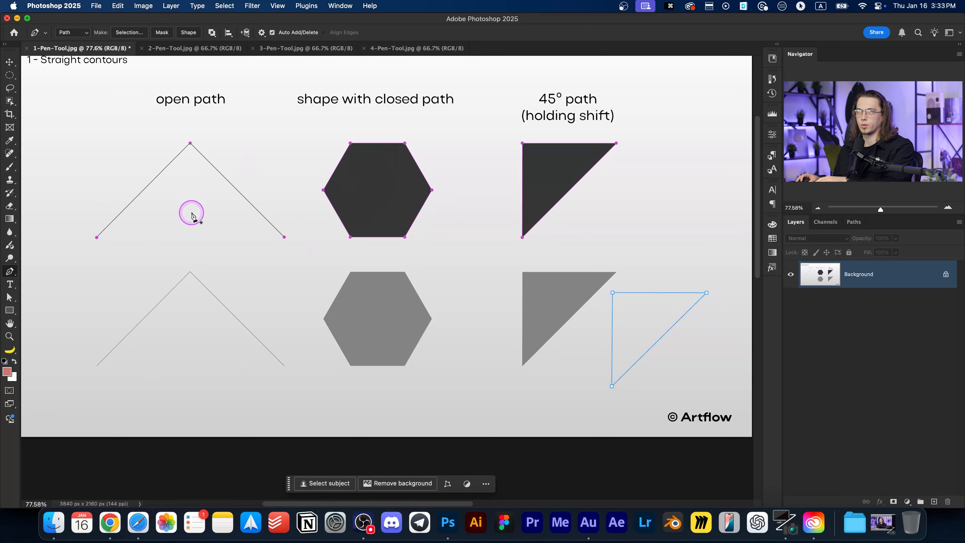
left_click(190, 48)
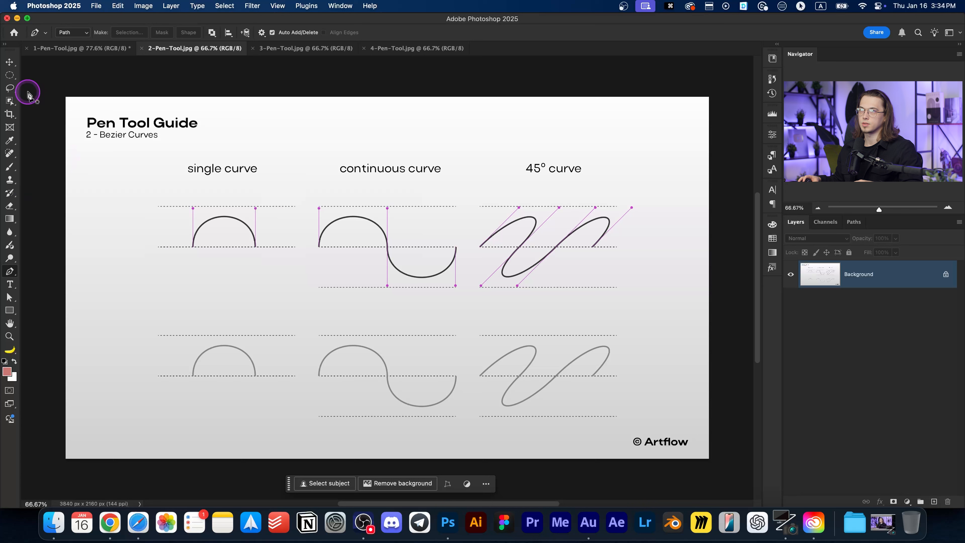
Step: Outline a zigzag selection across the guide's headings and upper curves with the Polygonal Lasso tool
left_click(9, 88)
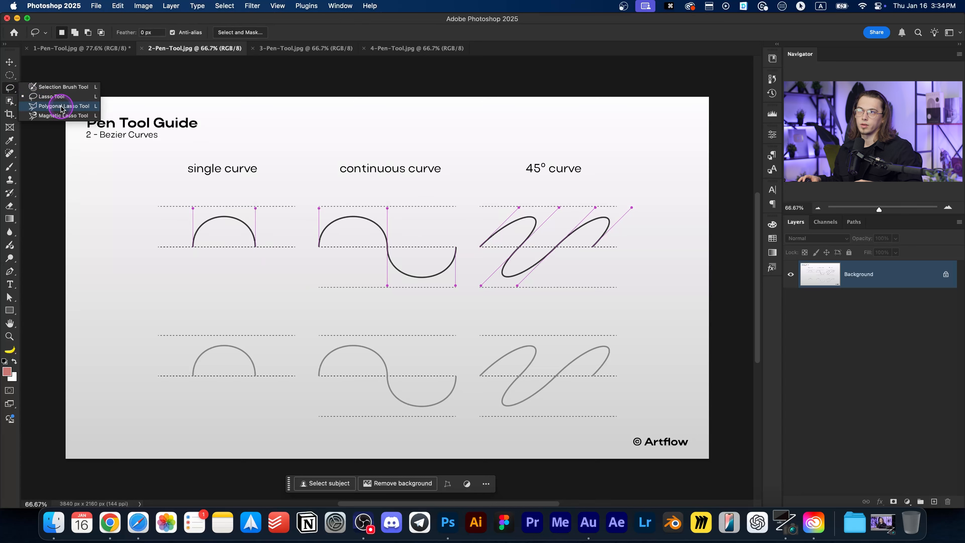
left_click(61, 108)
left_click(273, 130)
left_click(343, 146)
left_click(461, 122)
left_click(546, 157)
left_click(627, 131)
left_click(671, 185)
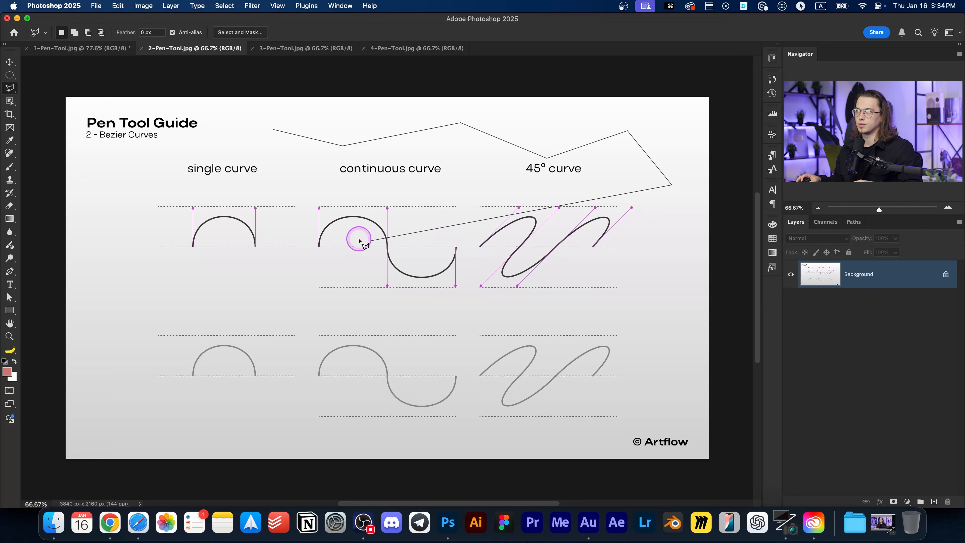
double_click(360, 239)
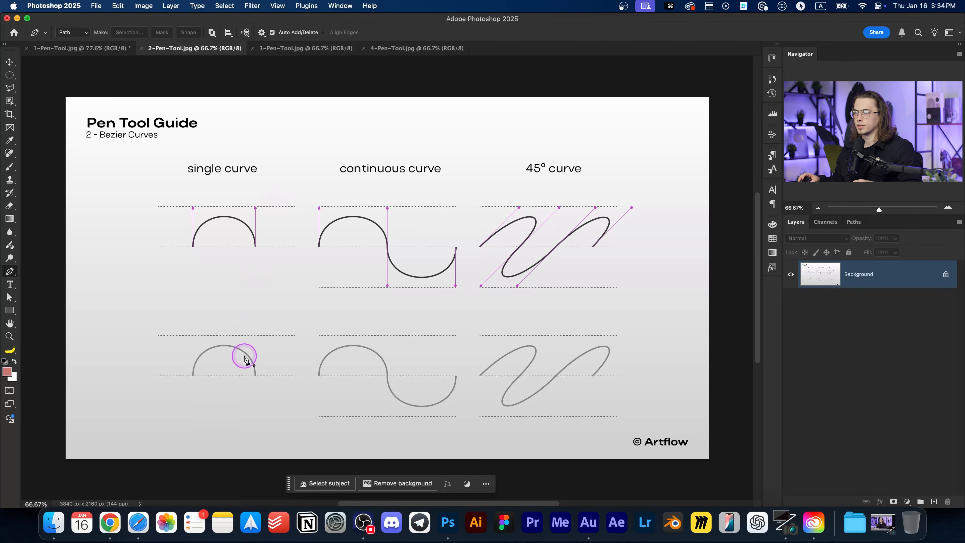
Step: Draw a zigzag path of straight Pen tool segments in the blank area beside the single curve example, and delete it
left_click_drag(213, 319, 244, 281)
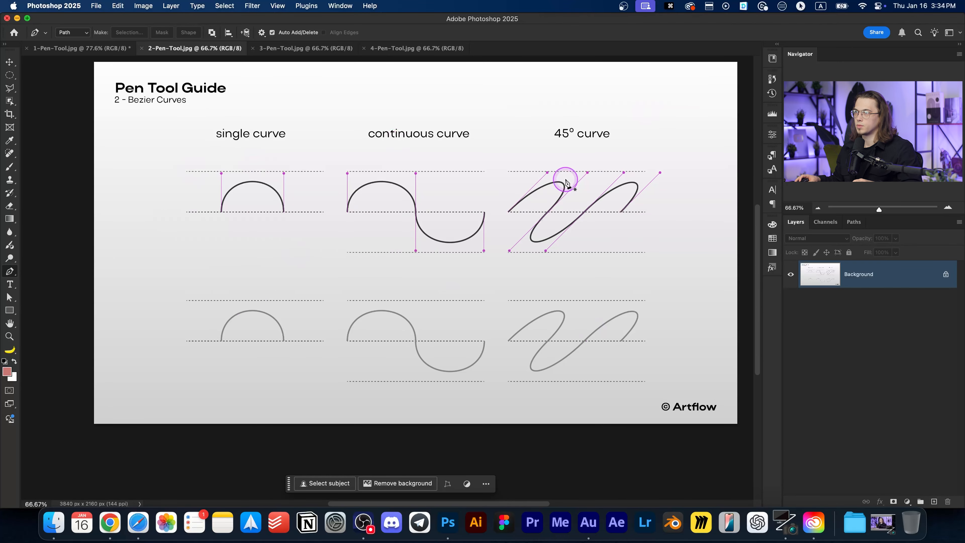
scroll(183, 254, "up", 5)
left_click_drag(170, 272, 328, 322)
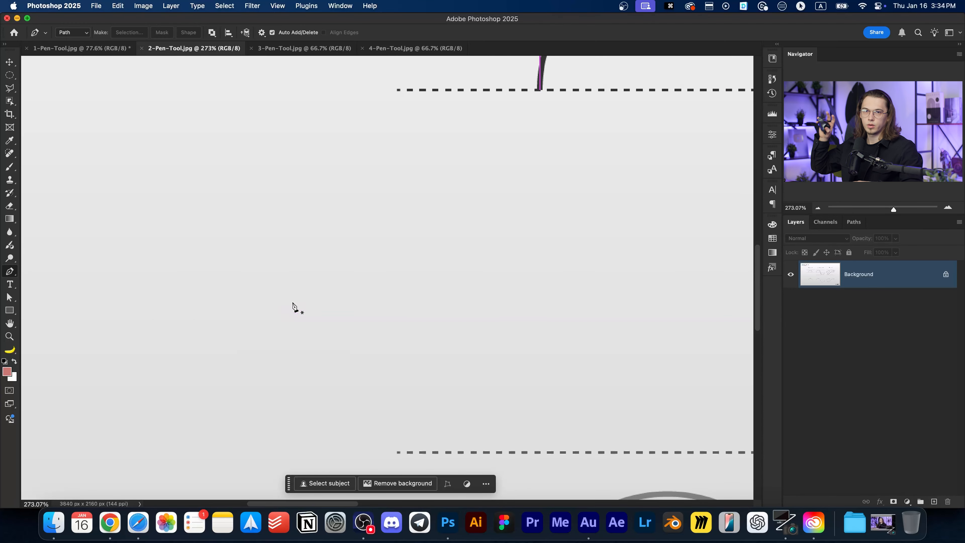
left_click(292, 302)
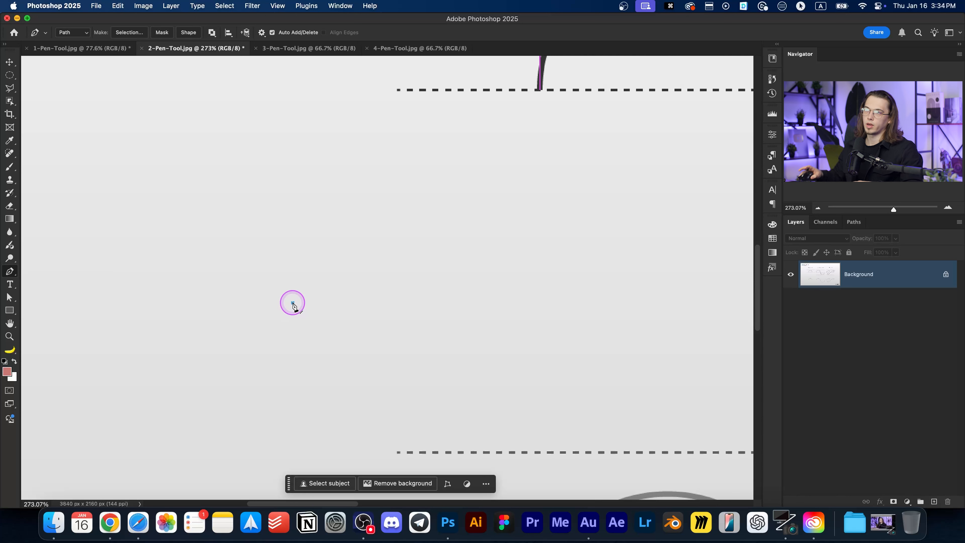
left_click(424, 240)
left_click(549, 289)
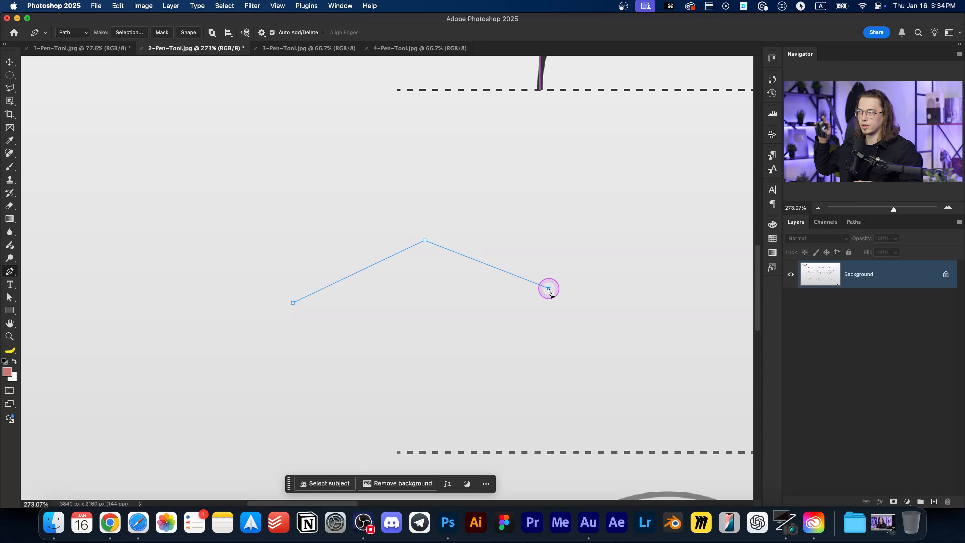
left_click(626, 216)
left_click(628, 332)
left_click(397, 350)
left_click(272, 366)
left_click(201, 277)
key("BackSpace")
key("BackSpace")
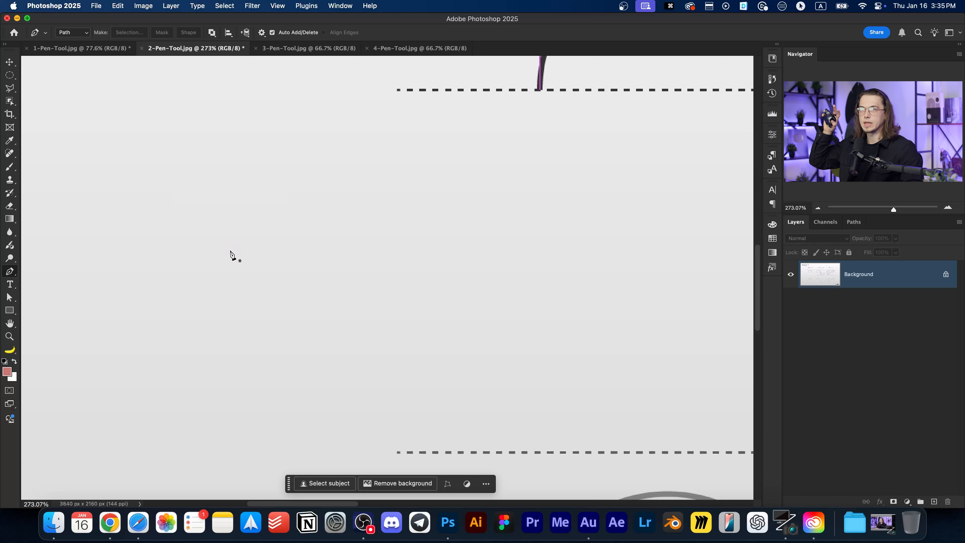
Step: Draw an arch from two anchor points with vertical direction handles in the blank area, and discard the path
left_click_drag(232, 253, 232, 169)
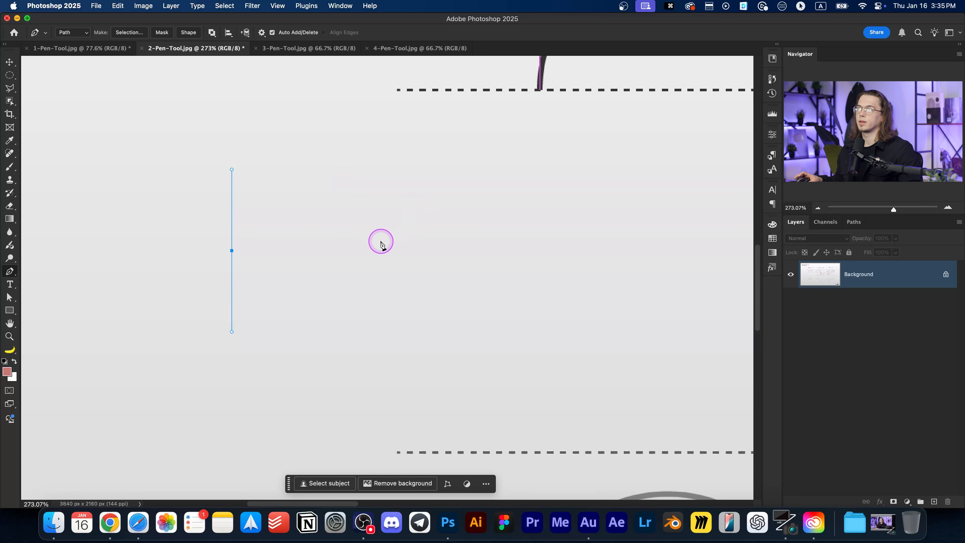
left_click_drag(377, 253, 376, 335)
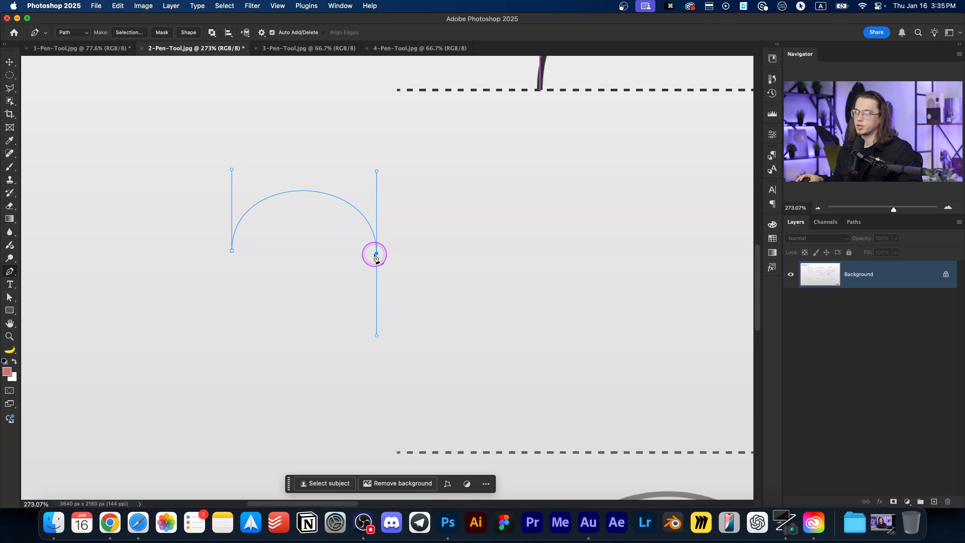
left_click_drag(231, 251, 232, 169)
key("Escape")
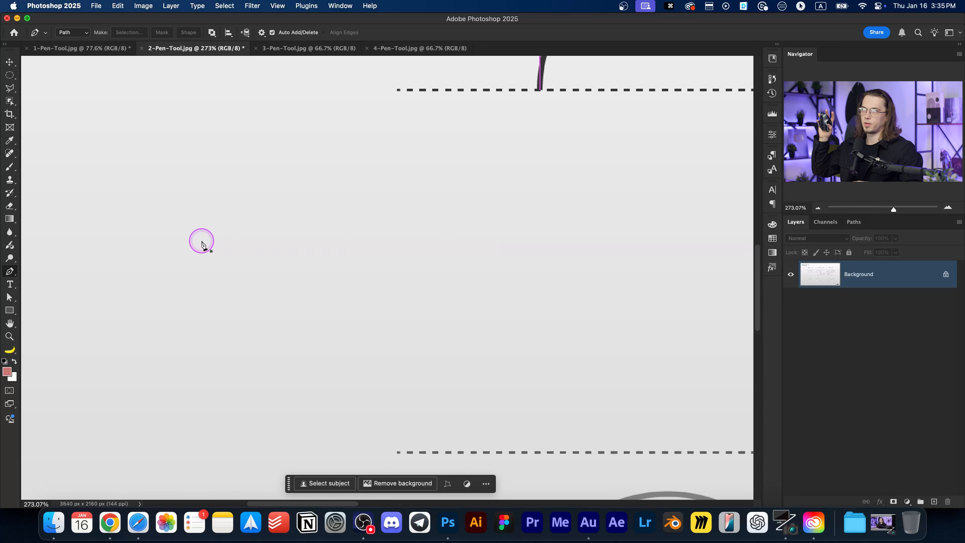
Step: Draw a closed path combining straight and curved segments in the blank area beside the single curve example, and discard it
left_click(203, 285)
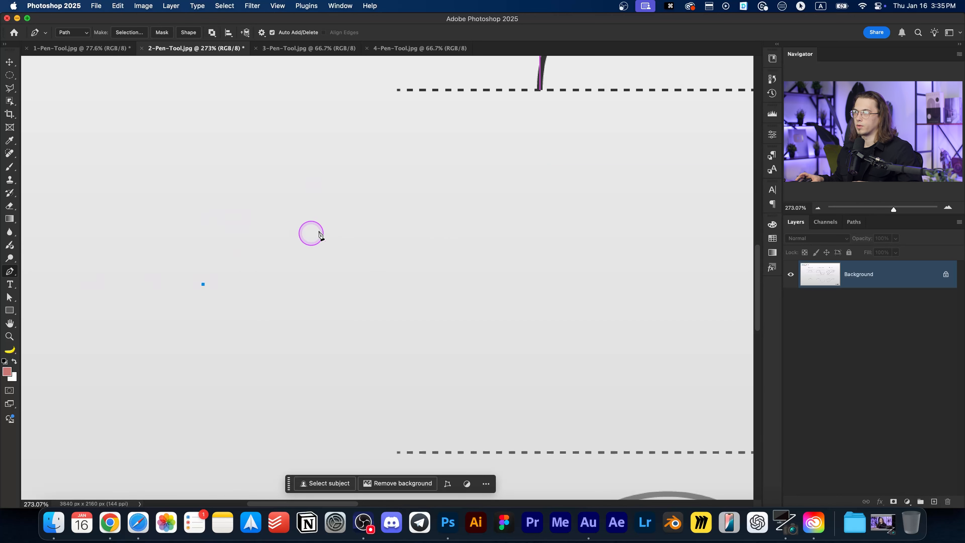
left_click(341, 218)
left_click(502, 296)
left_click_drag(571, 248, 367, 259)
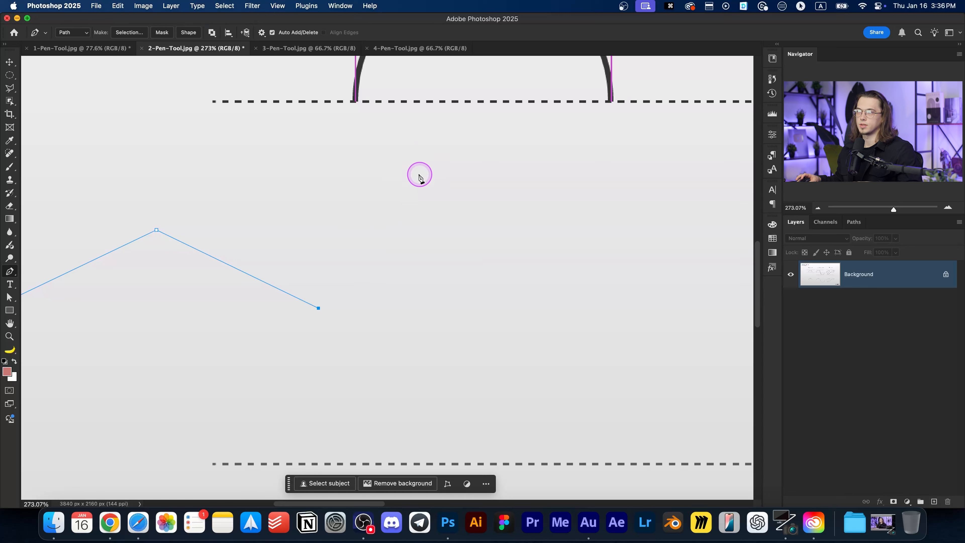
left_click_drag(432, 175, 520, 170)
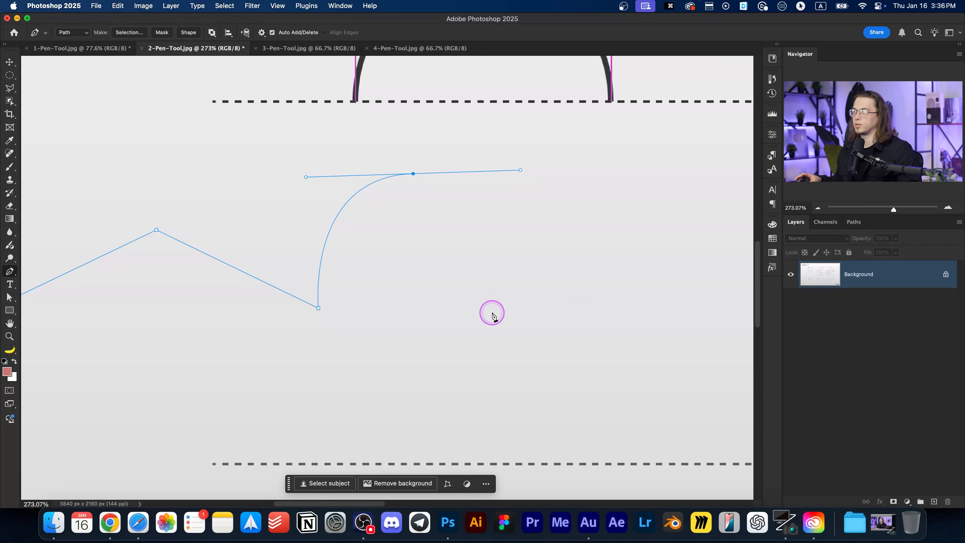
left_click_drag(332, 433, 314, 336)
left_click(290, 277)
left_click(147, 310)
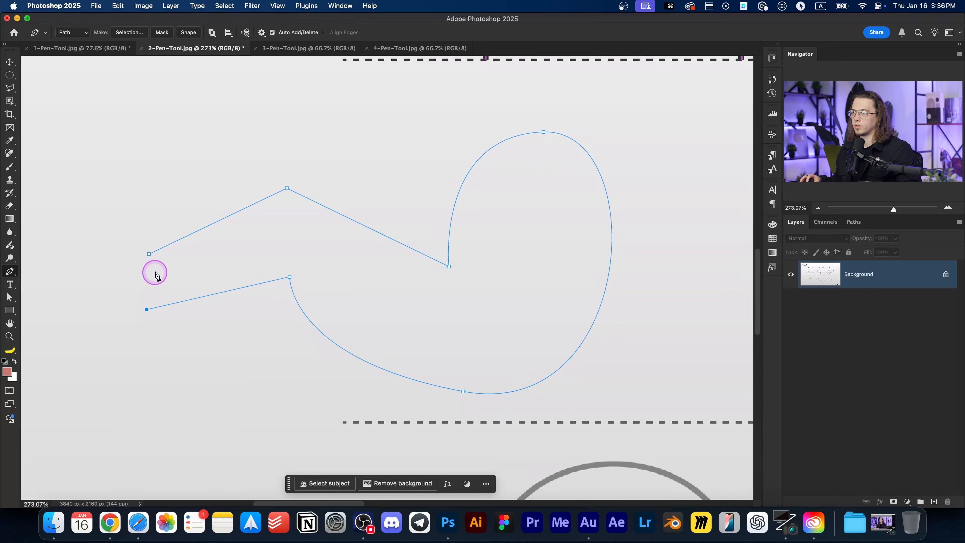
left_click(149, 254)
scroll(233, 289, "down", 5)
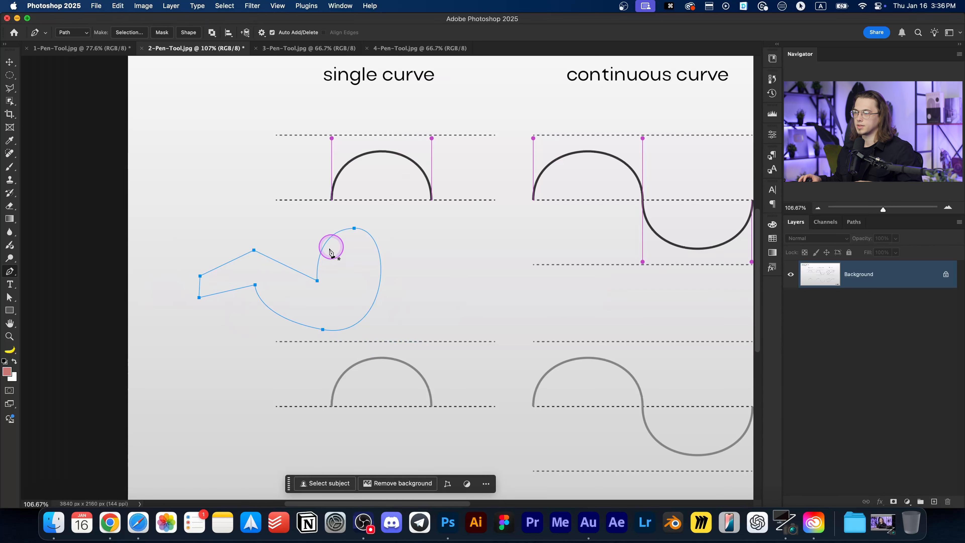
key("Escape")
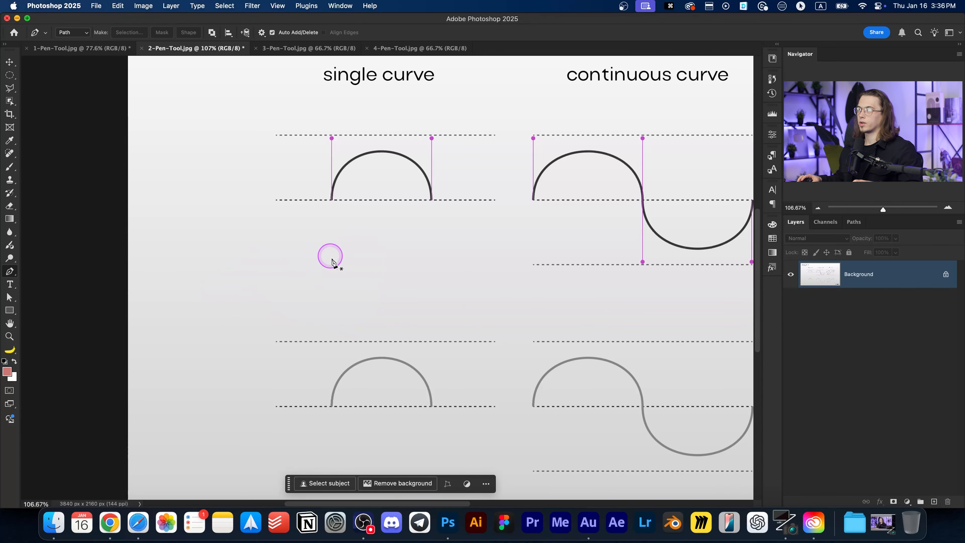
Step: Place an anchor point at the gray single curve's left base and extend its vertical handle up to the upper dashed line
scroll(342, 267, "down", 3)
left_click_drag(389, 282, 218, 267)
left_click_drag(236, 229, 260, 214)
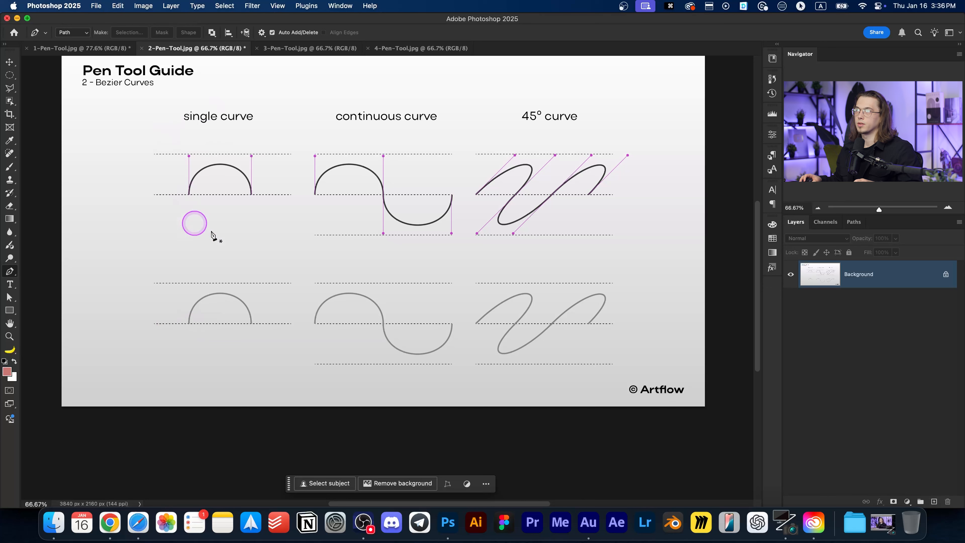
scroll(159, 322, "up", 5)
scroll(319, 345, "right", 3)
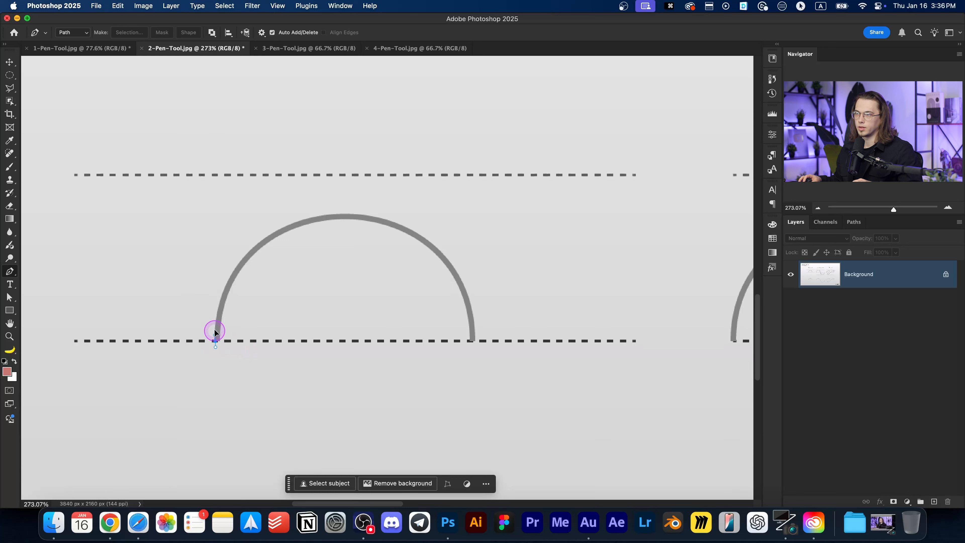
left_click_drag(205, 250, 218, 203)
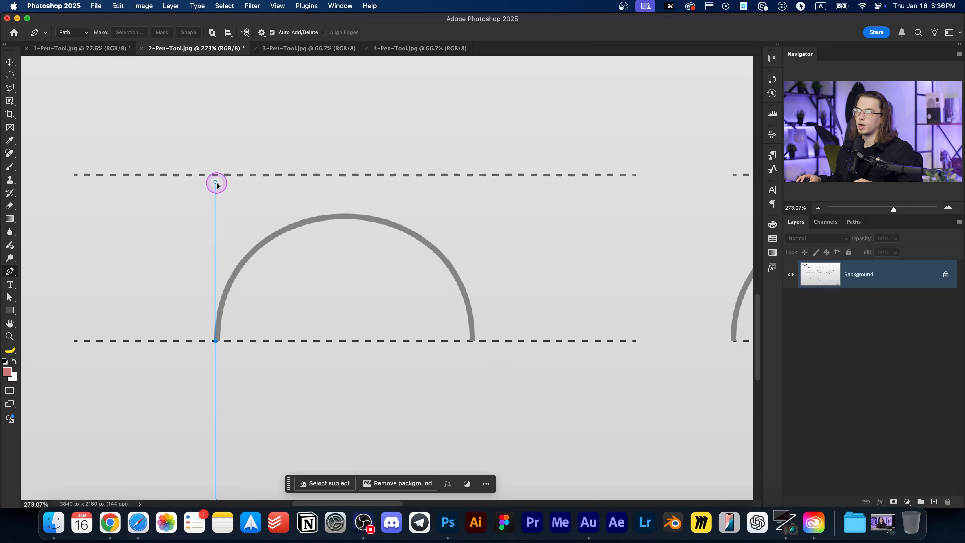
mouse_move(215, 186)
left_mouse_down()
mouse_move(190, 173)
mouse_move(163, 180)
mouse_move(216, 184)
mouse_move(215, 175)
mouse_move(203, 323)
mouse_move(217, 201)
left_mouse_up()
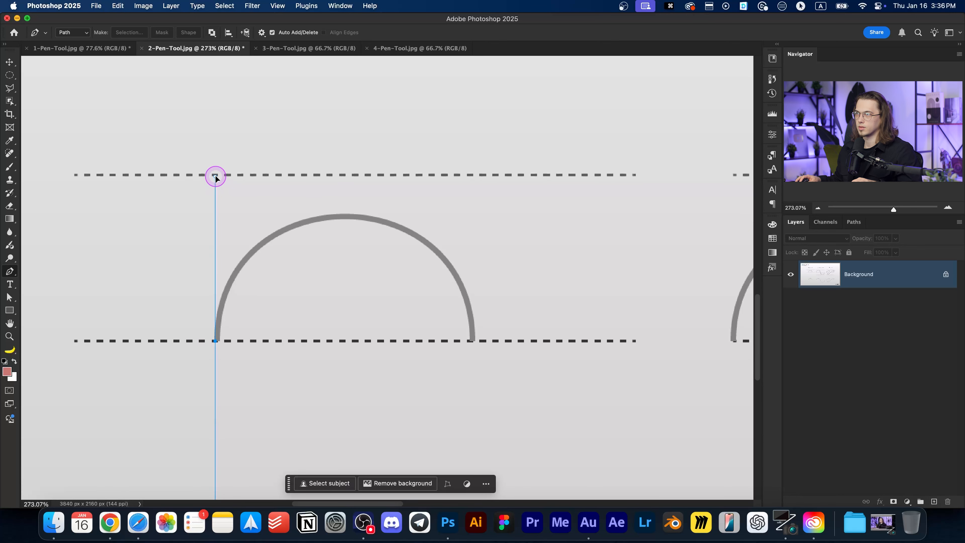
left_click_drag(215, 175, 215, 175)
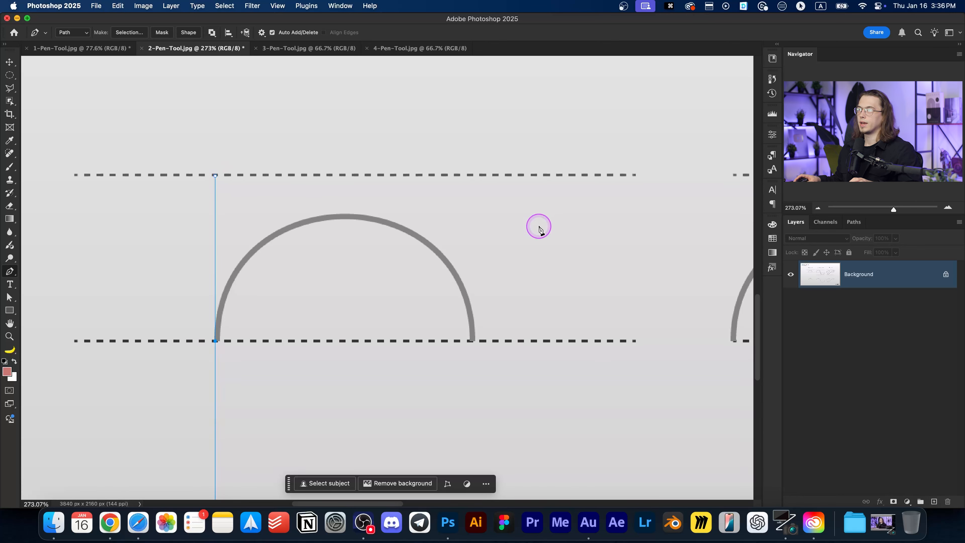
Step: Place a second anchor point at the gray curve's right base and pull its handle straight down until the path follows the arch
left_click_drag(471, 335, 436, 262)
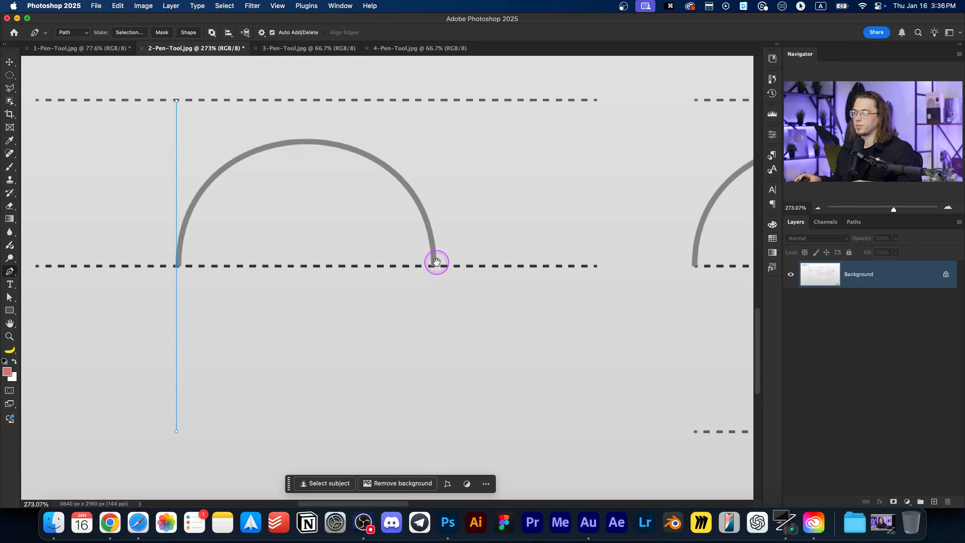
left_click_drag(435, 266, 445, 430)
scroll(327, 106, "up", 2)
scroll(327, 106, "left", 2)
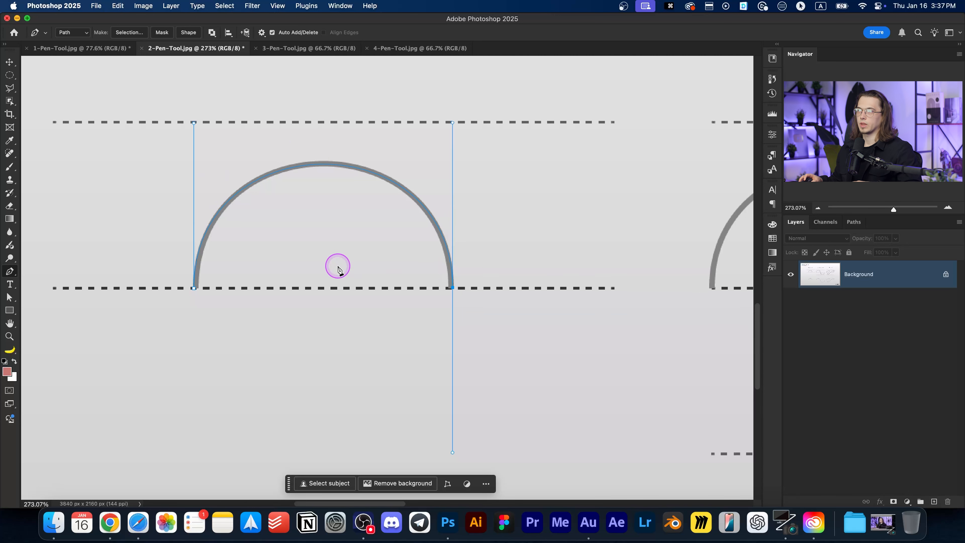
Step: Close the arch path at its first anchor point into a rounded shape, and delete the whole path
mouse_move(236, 243)
left_mouse_down()
mouse_move(237, 255)
mouse_move(239, 246)
left_mouse_up()
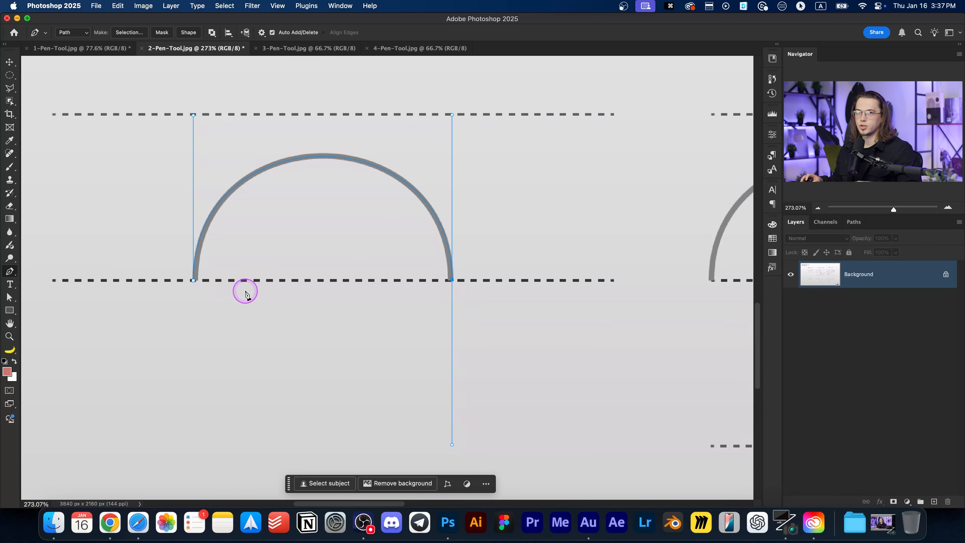
left_click(194, 284)
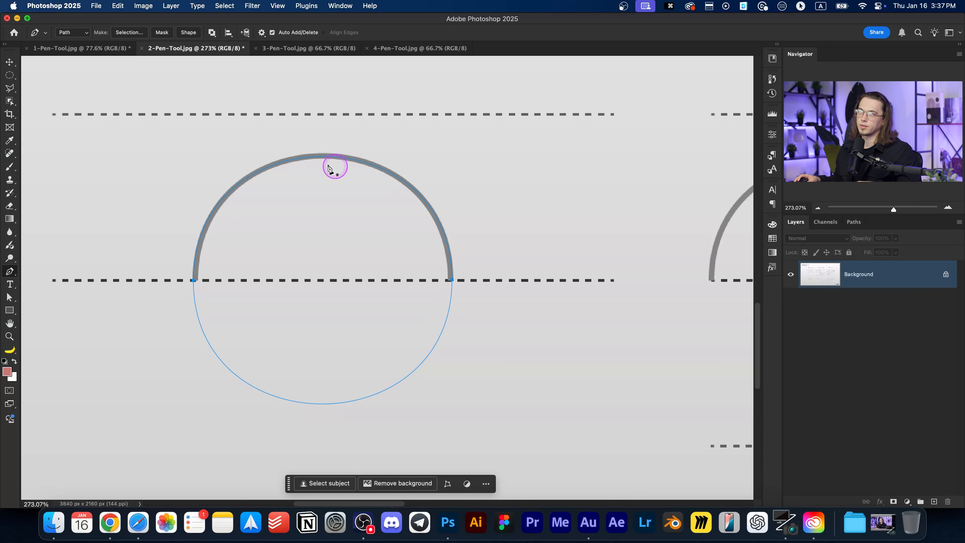
key("BackSpace")
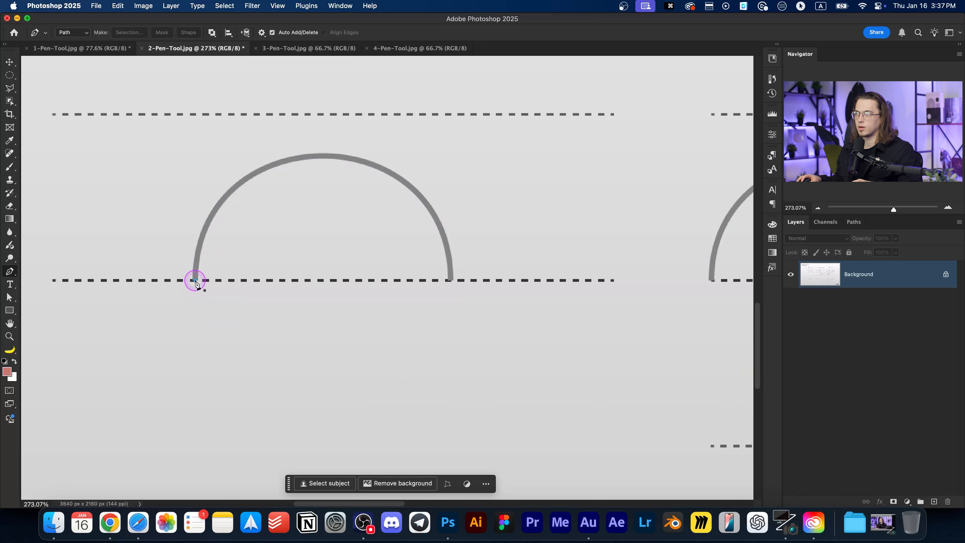
Step: Trace the gray single curve with two Pen tool anchor points and vertical handles, and close the path at its left base
left_click_drag(198, 214, 204, 146)
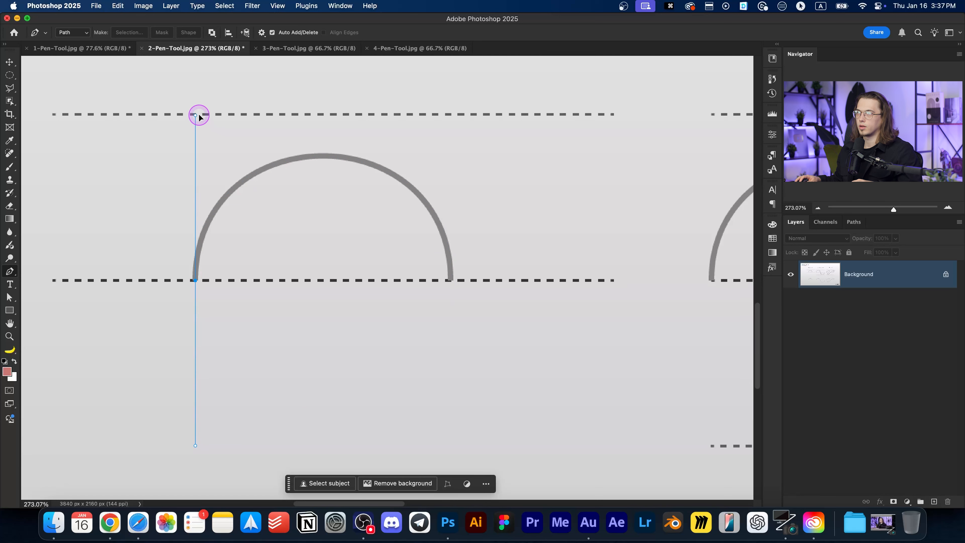
left_click_drag(451, 280, 446, 441)
scroll(446, 419, "down", 3)
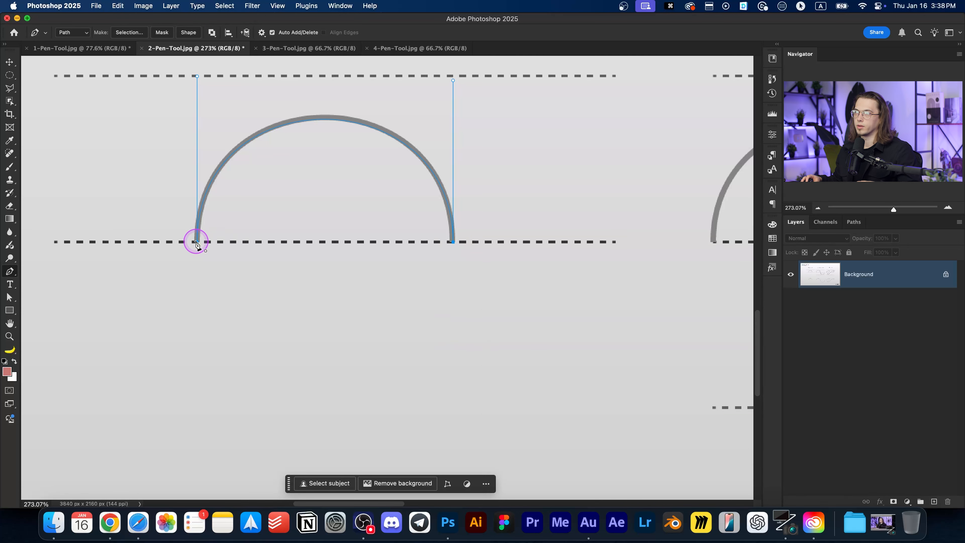
left_click_drag(196, 244, 199, 271)
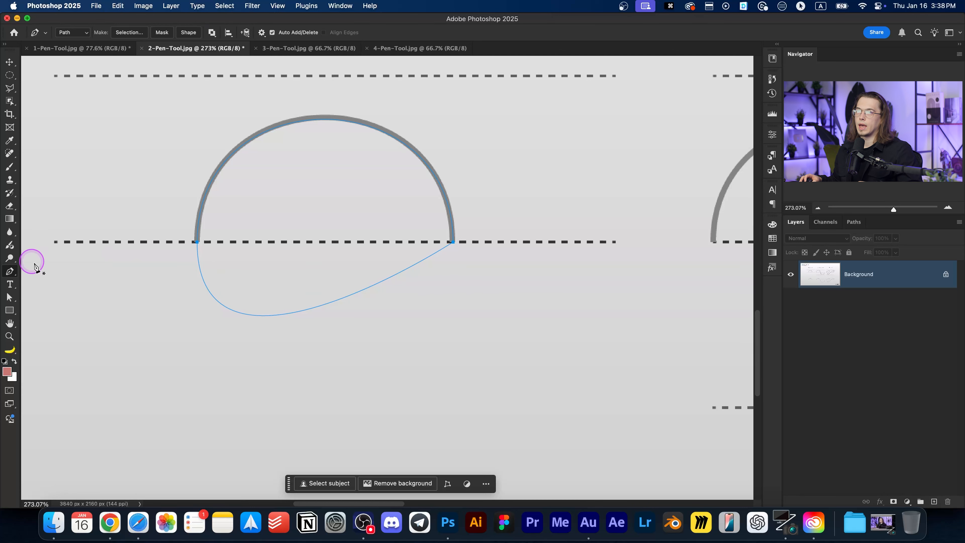
Step: Select the arch's left base anchor, try to fold its lower handle onto it with the Direct Selection tool, and undo that
key("a")
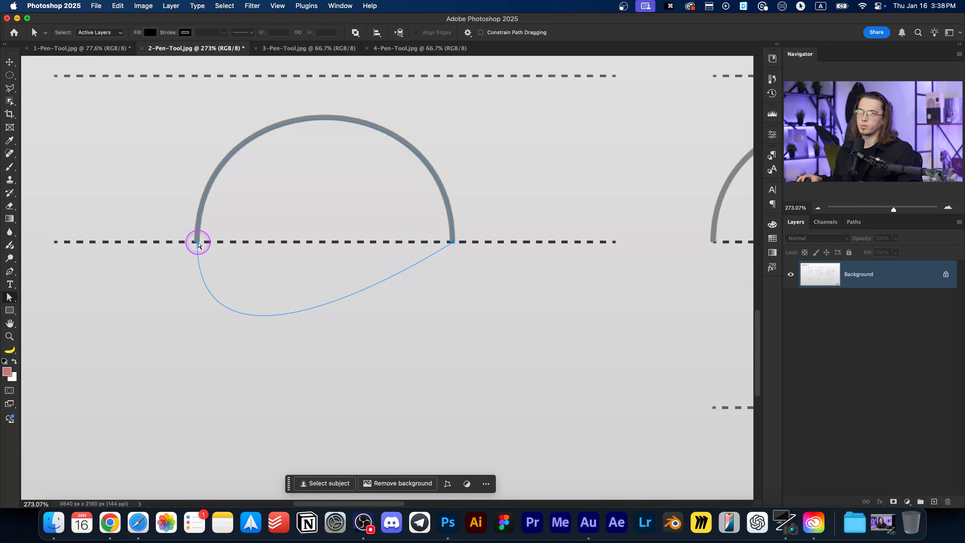
left_click(198, 245)
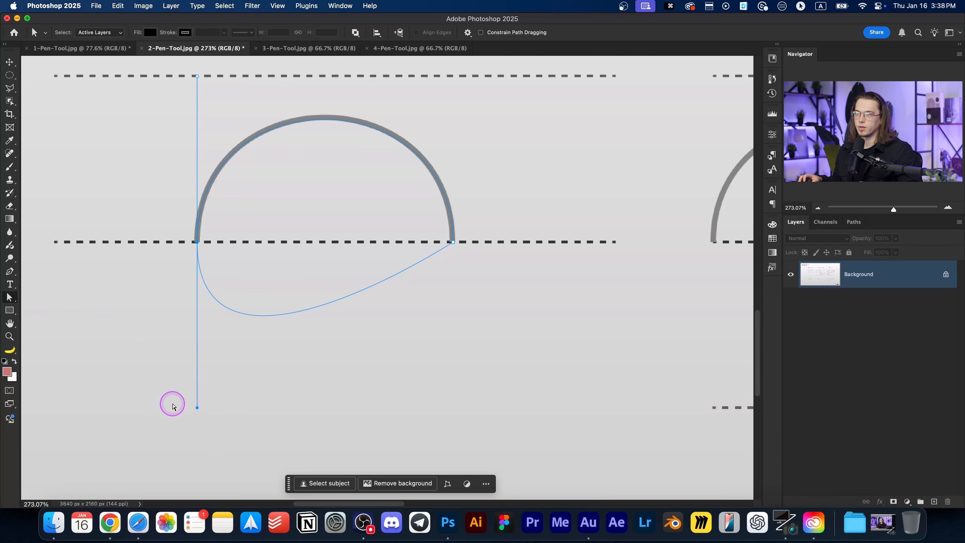
left_click_drag(196, 409, 197, 245)
key("super+z")
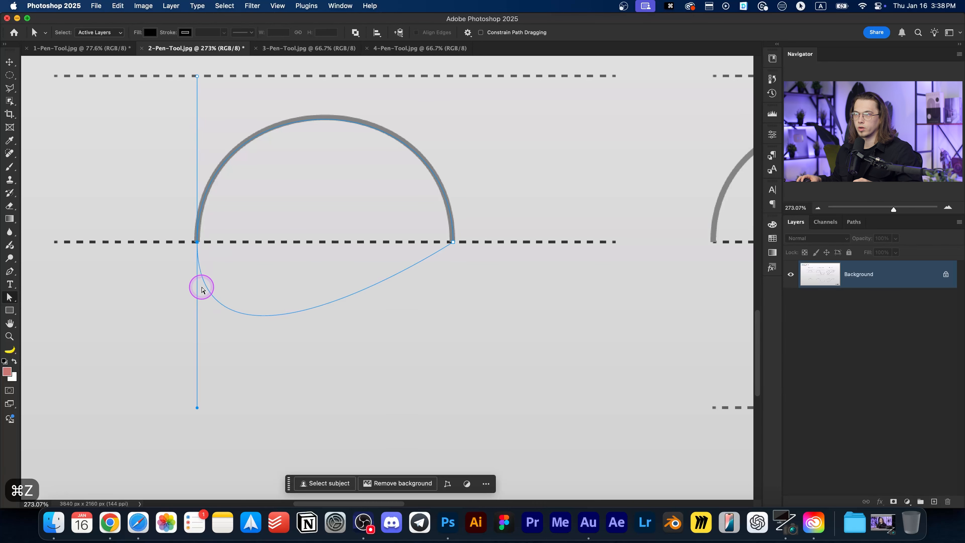
Step: Retract the left base anchor's lower handle with the Convert Point tool so the closing segment runs straight along the baseline
left_click(10, 297)
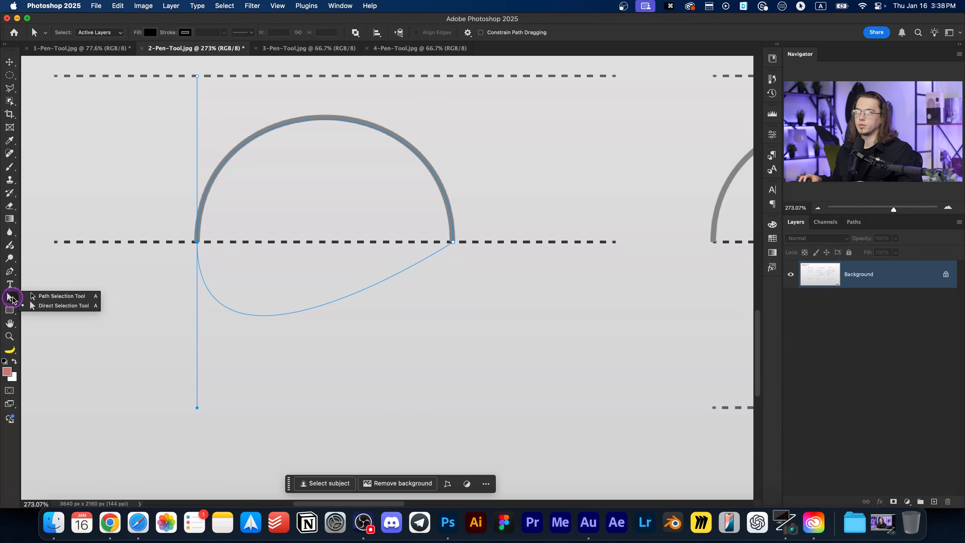
left_click(10, 271)
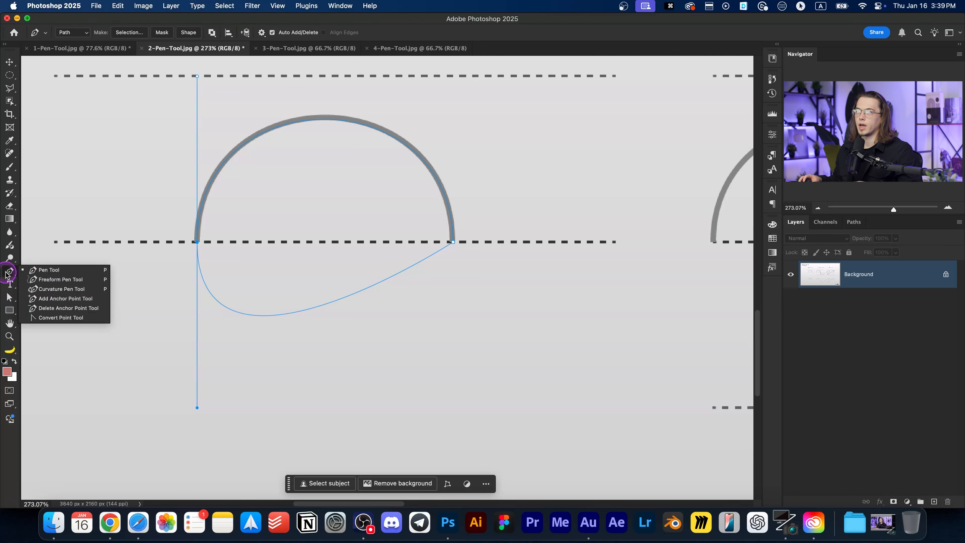
left_click(77, 318)
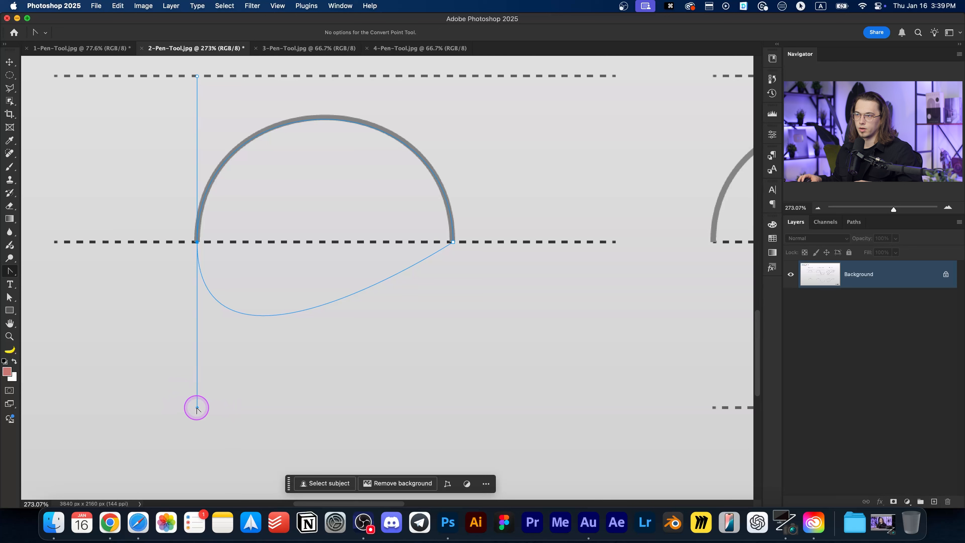
left_click_drag(197, 408, 196, 243)
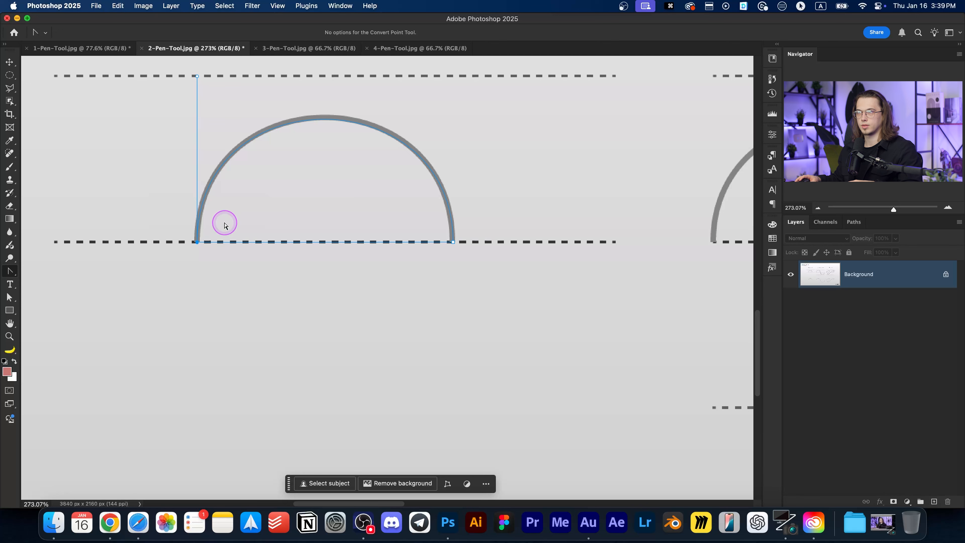
Step: Load the closed arch path as a selection and deselect it
left_click_drag(232, 210, 222, 255)
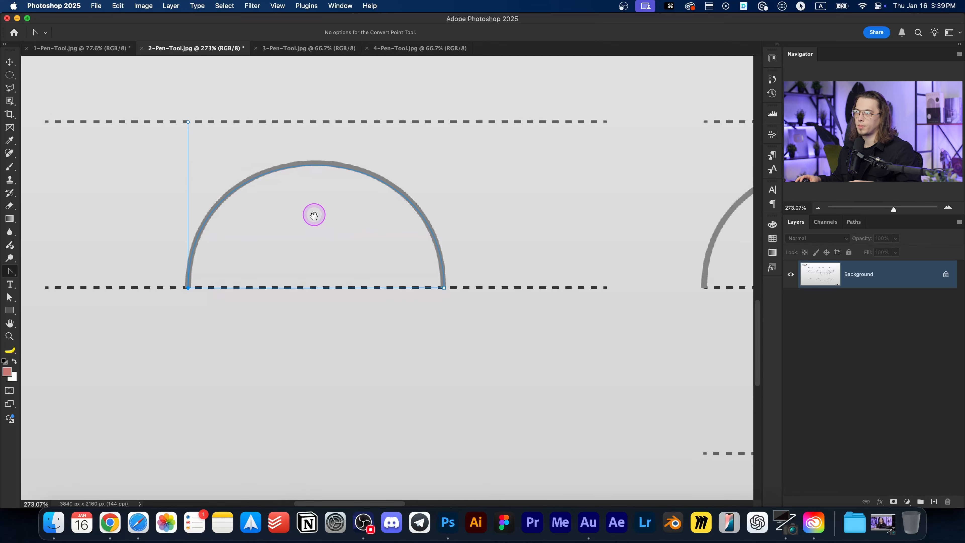
left_click_drag(315, 216, 324, 236)
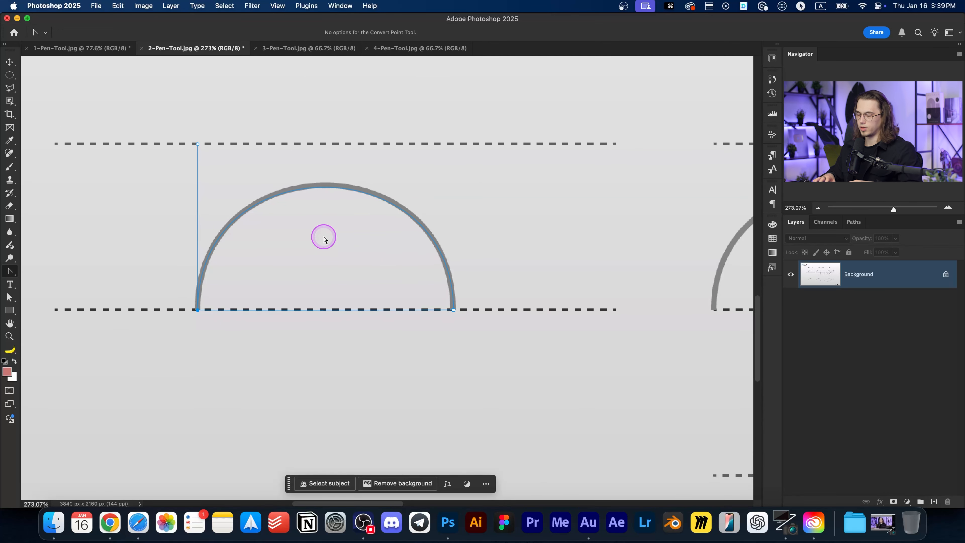
key("super+Return")
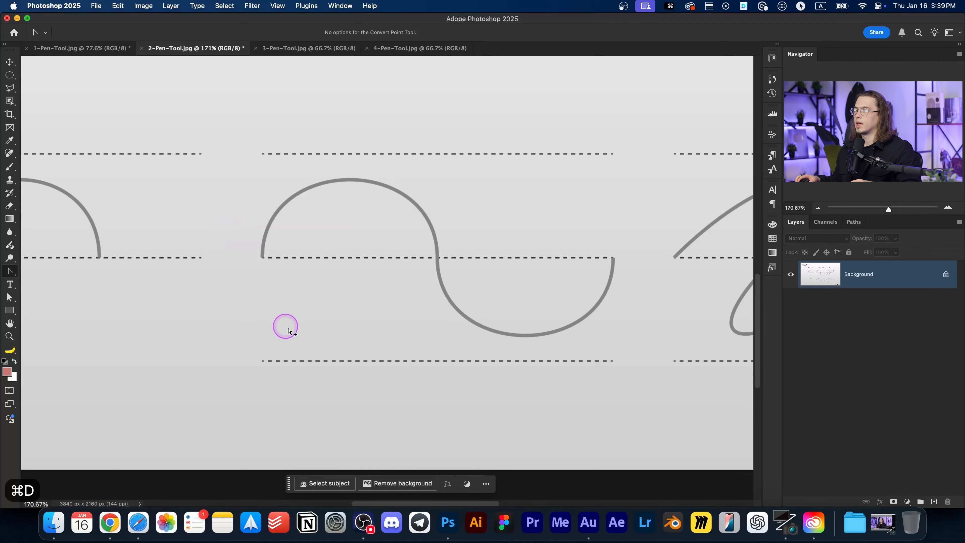
Step: Place a Pen tool anchor at the gray continuous curve's left end and extend its vertical handle to the upper dashed line
scroll(284, 328, "down", 3)
left_click_drag(323, 243, 344, 340)
left_click_drag(369, 375, 366, 330)
scroll(389, 264, "down", 5)
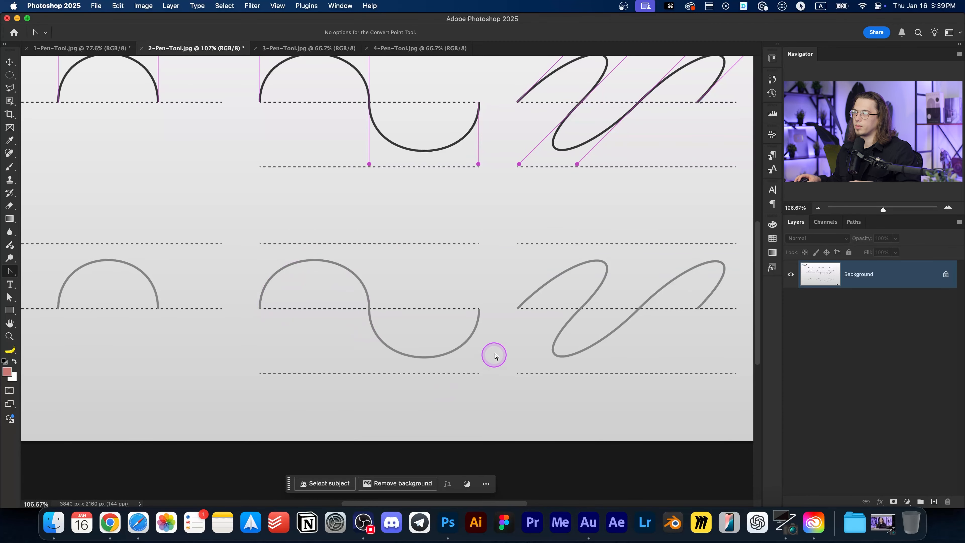
scroll(409, 308, "down", 1)
key("p")
scroll(338, 300, "up", 2)
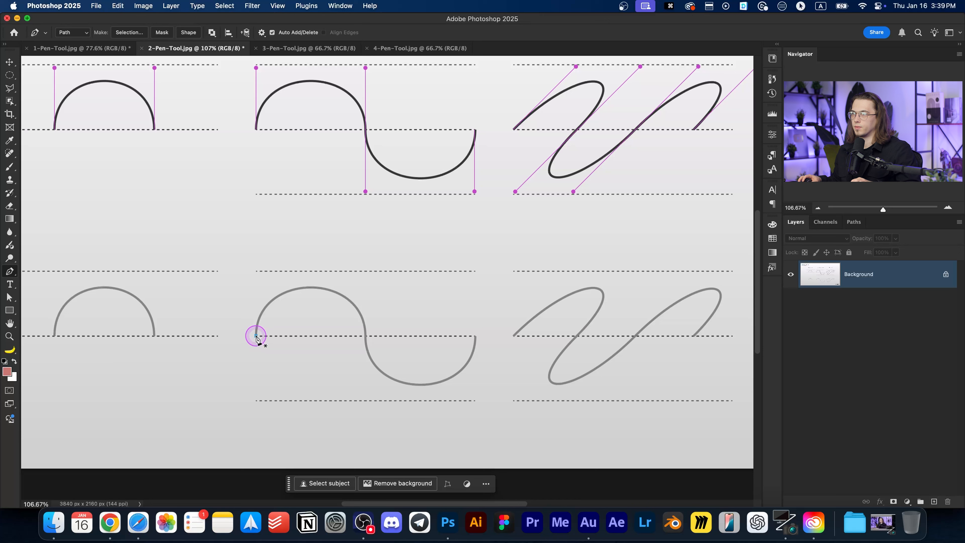
key("super+z")
left_click_drag(257, 335, 257, 271)
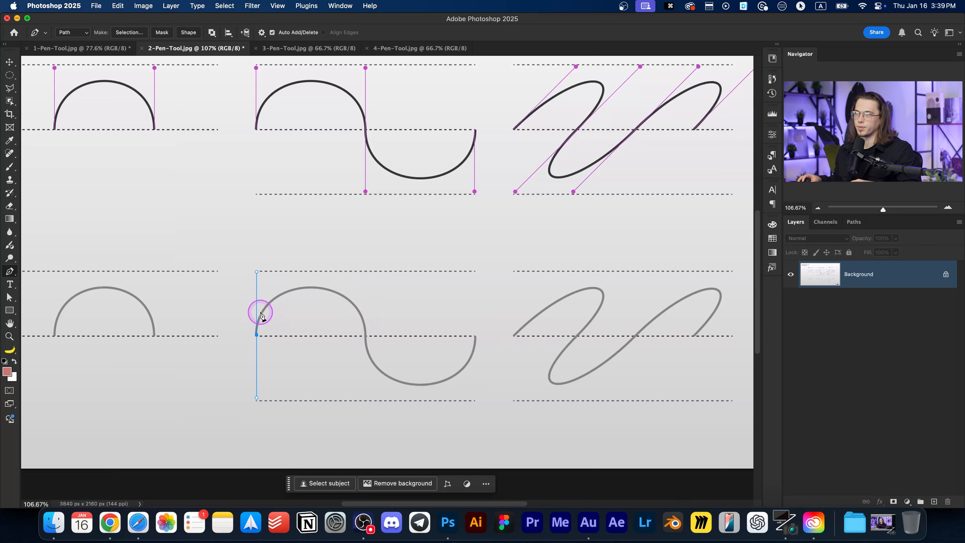
Step: Continue the path through the gray continuous curve's middle and right end, pulling the handles vertically to follow both arcs
key("super+z")
left_click_drag(367, 336, 369, 398)
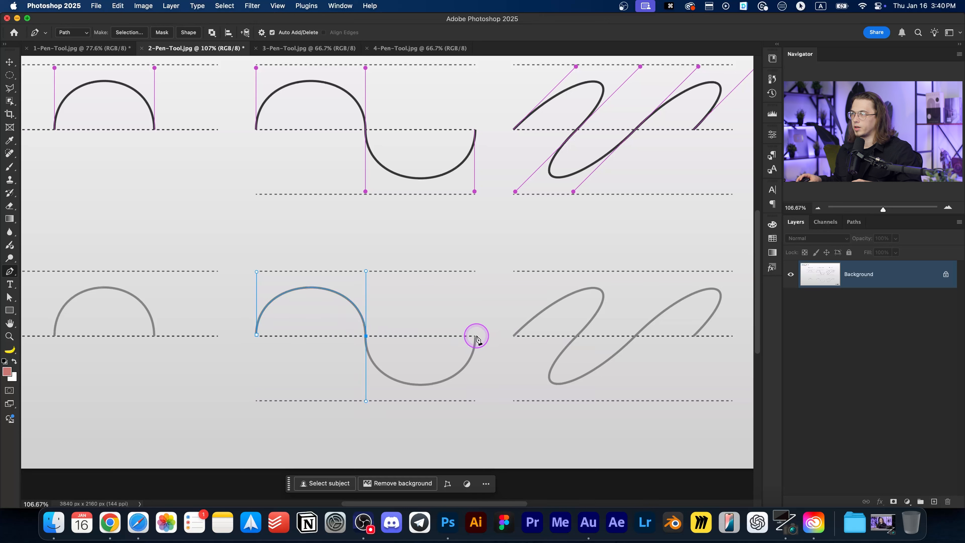
left_click_drag(477, 336, 477, 274)
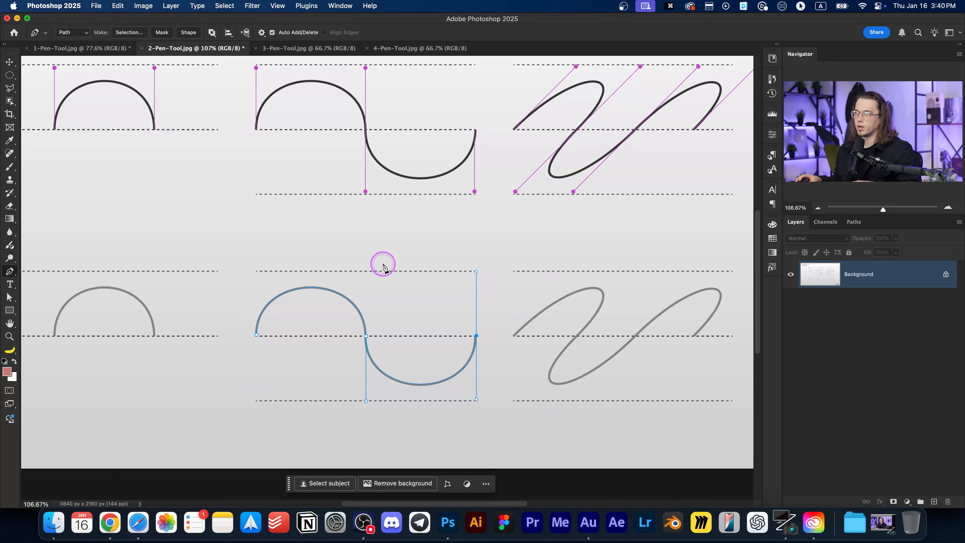
Step: Extend the continuous curve path around its left side back to the first anchor, and delete the whole path
left_click(269, 237)
left_click(219, 256)
left_click(208, 330)
left_click(223, 374)
left_click(247, 390)
left_click(257, 335)
key("Delete")
Step: Examine the anchor and handle placement on the single, continuous and 45º curve examples
left_click_drag(369, 231, 344, 337)
left_click_drag(216, 259, 389, 246)
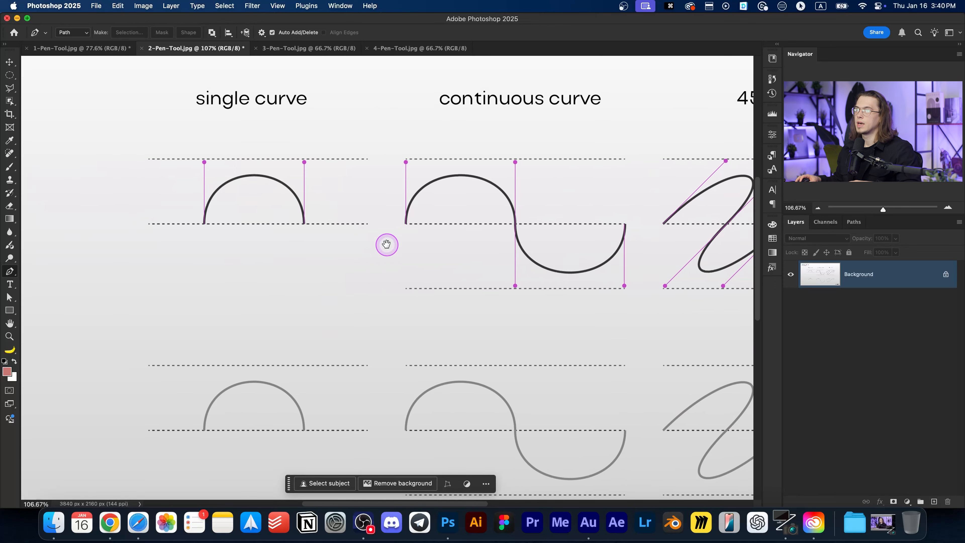
left_click_drag(392, 206, 286, 202)
left_click_drag(368, 171, 178, 161)
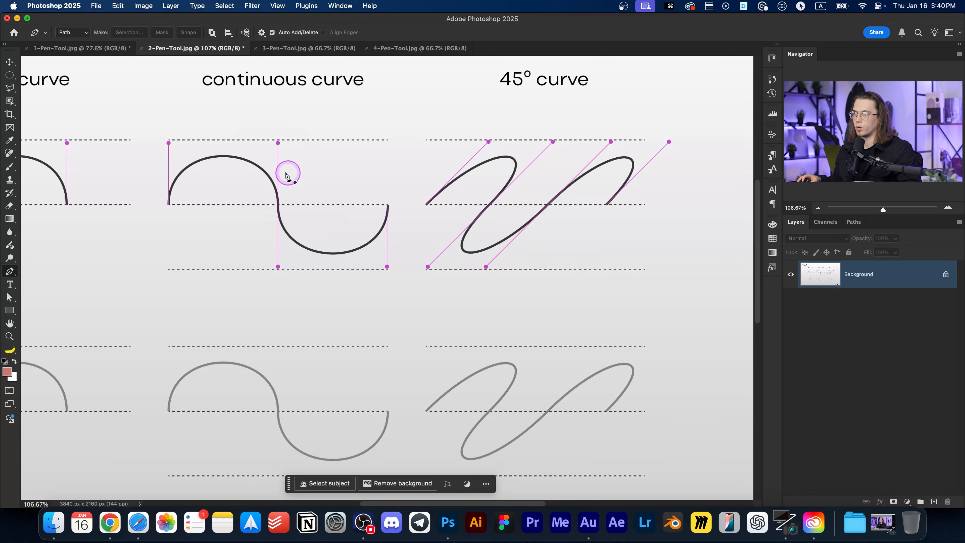
scroll(289, 172, "left", 5)
scroll(289, 171, "up", 1)
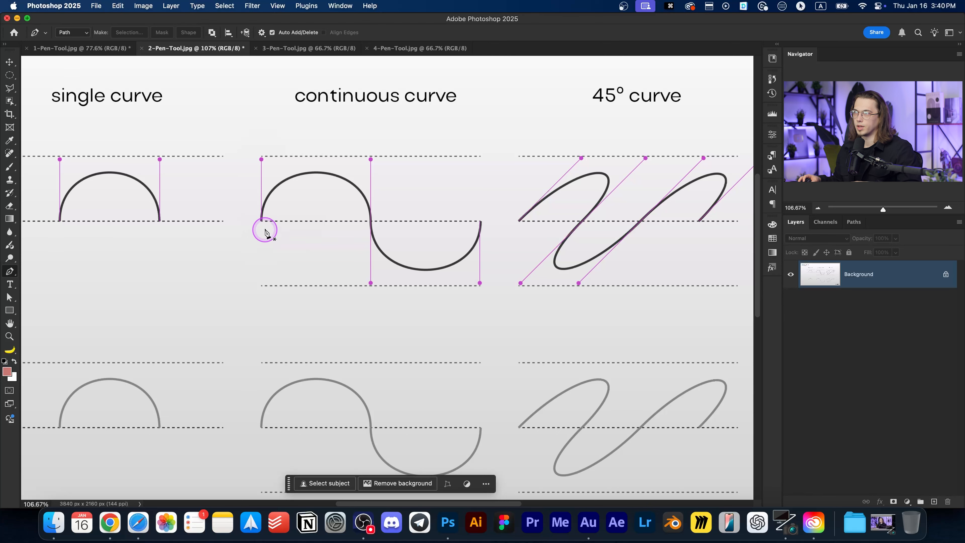
scroll(335, 222, "down", 2)
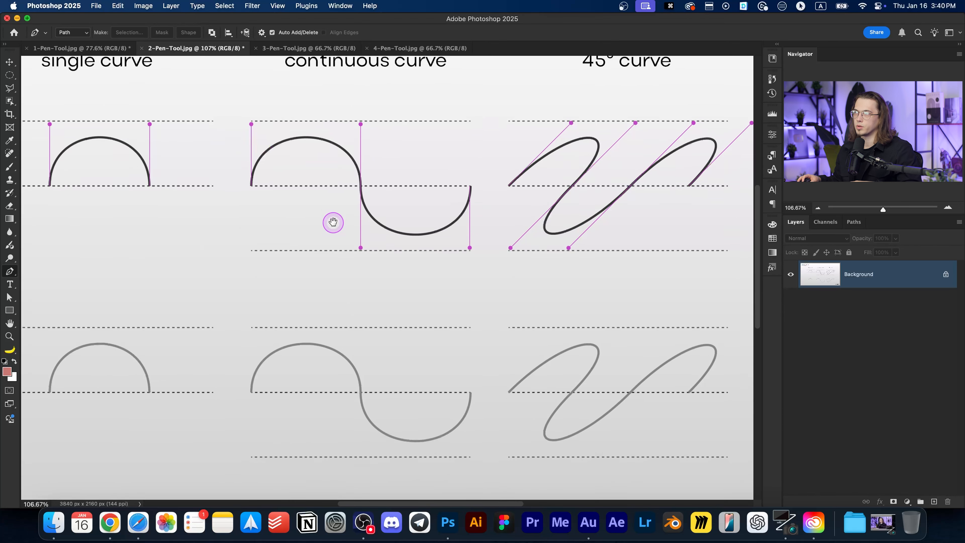
Step: Trace the gray continuous curve again with three anchor points, extending their vertical handles to the dashed lines
scroll(317, 181, "down", 5)
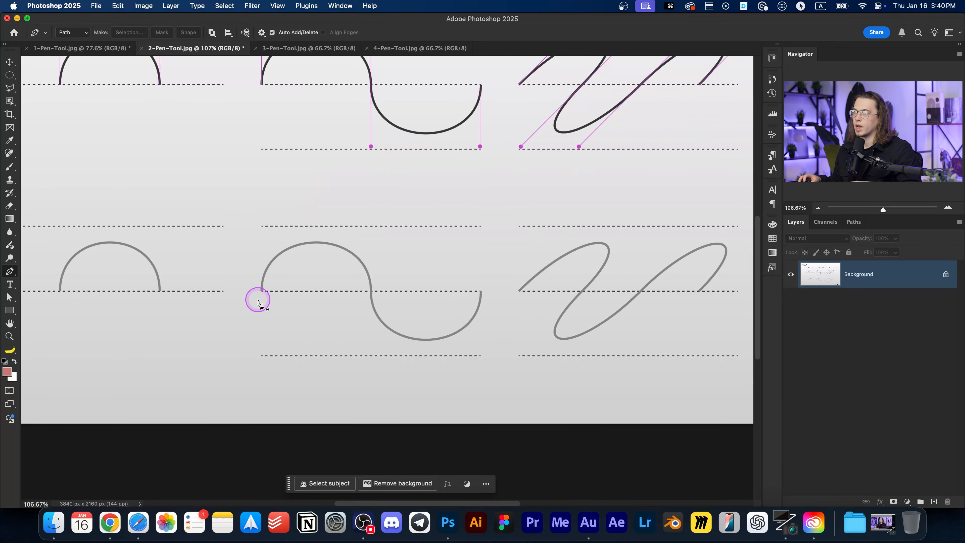
left_click_drag(267, 230, 266, 227)
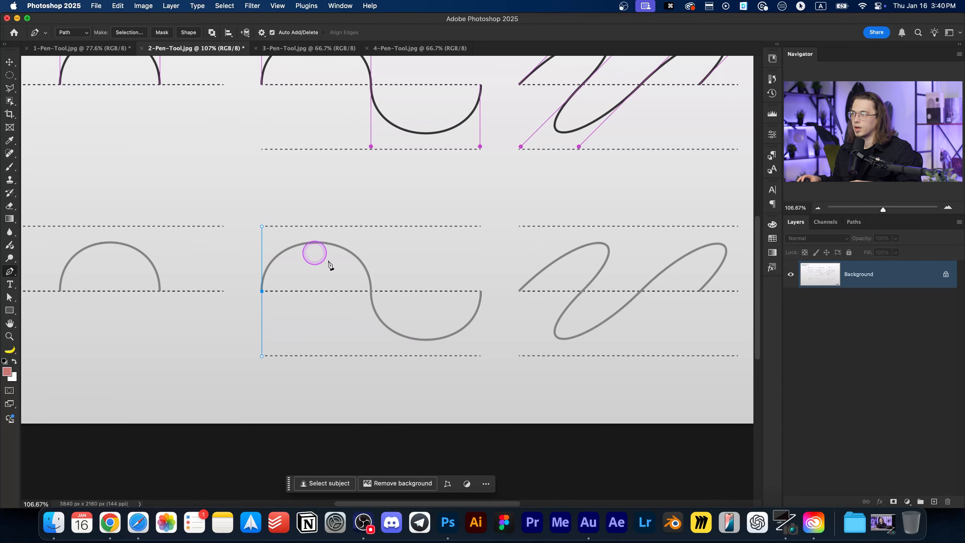
left_click_drag(371, 292, 368, 345)
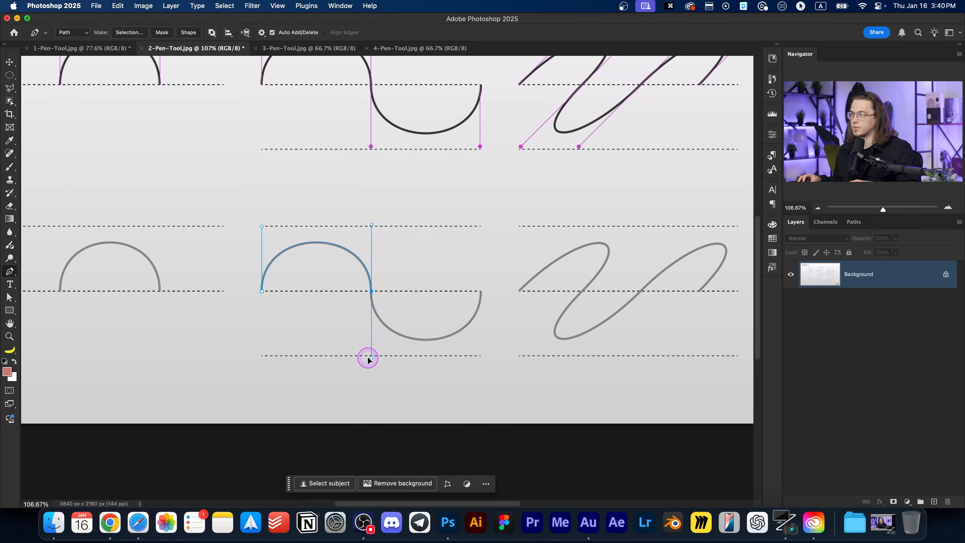
left_click_drag(482, 290, 482, 227)
Step: Select the continuous curve's left end anchor, try moving its upper handle independently with the Convert Point tool, and undo that
key("a")
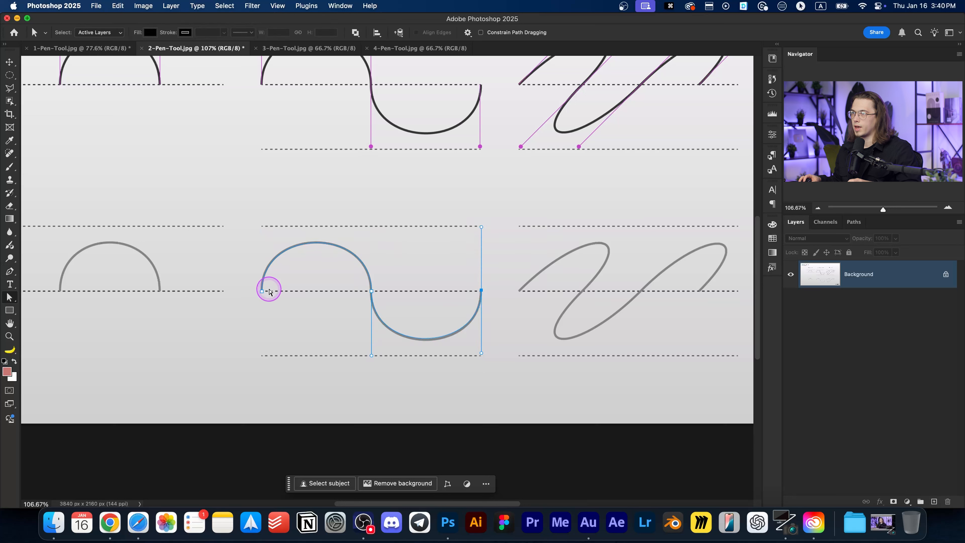
left_click(262, 291)
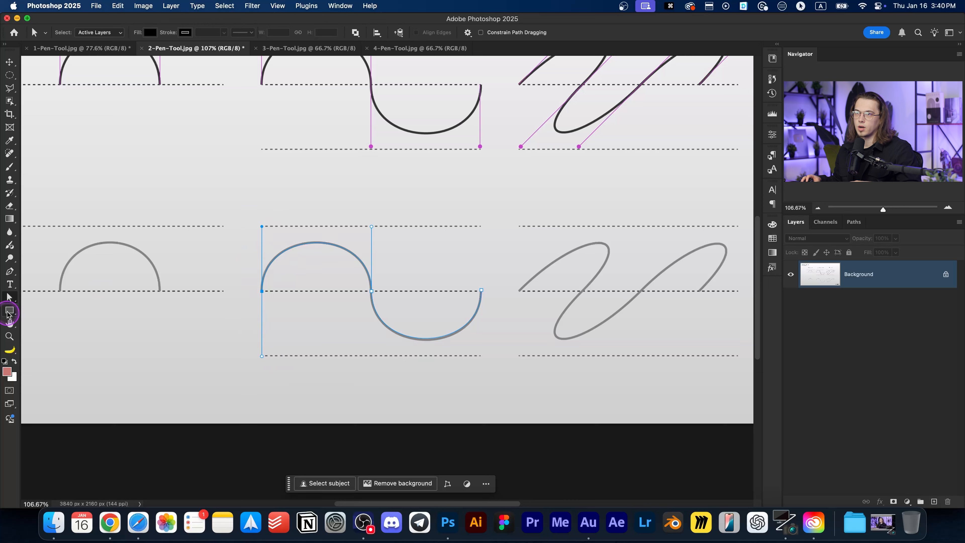
left_click_drag(9, 271, 60, 317)
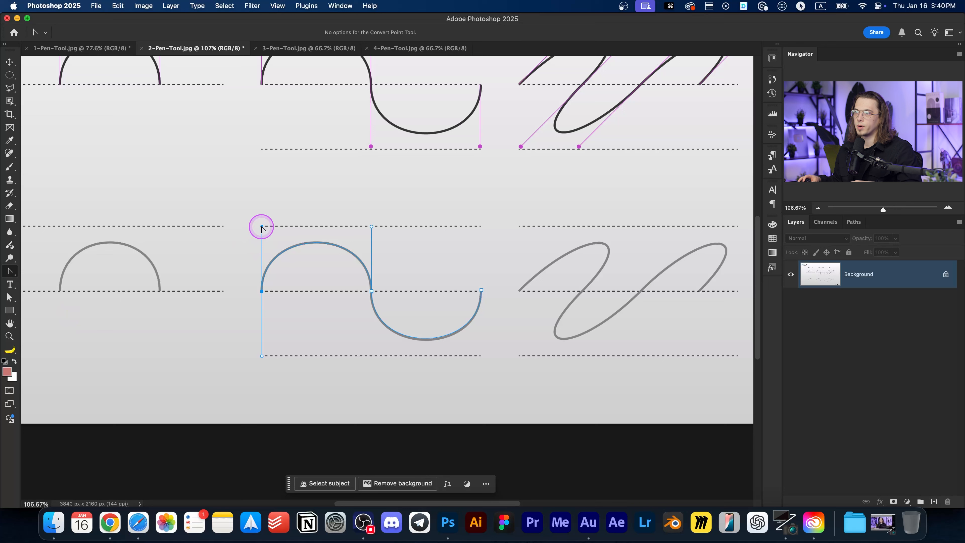
left_click_drag(263, 227, 183, 242)
key("super+z")
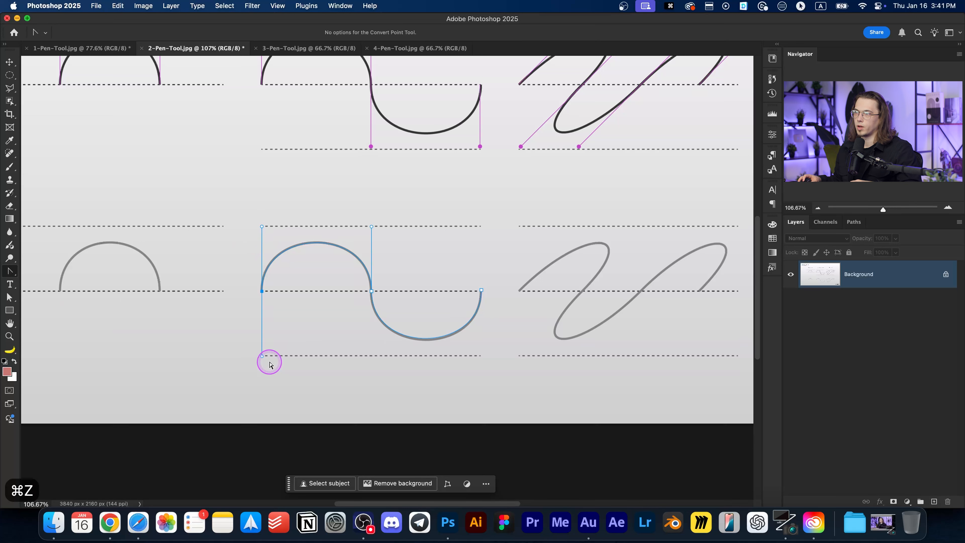
Step: Swing the left end anchor's lower handle outward with the Convert Point tool, and return it vertically to the lower dashed line
left_click_drag(262, 358, 228, 341)
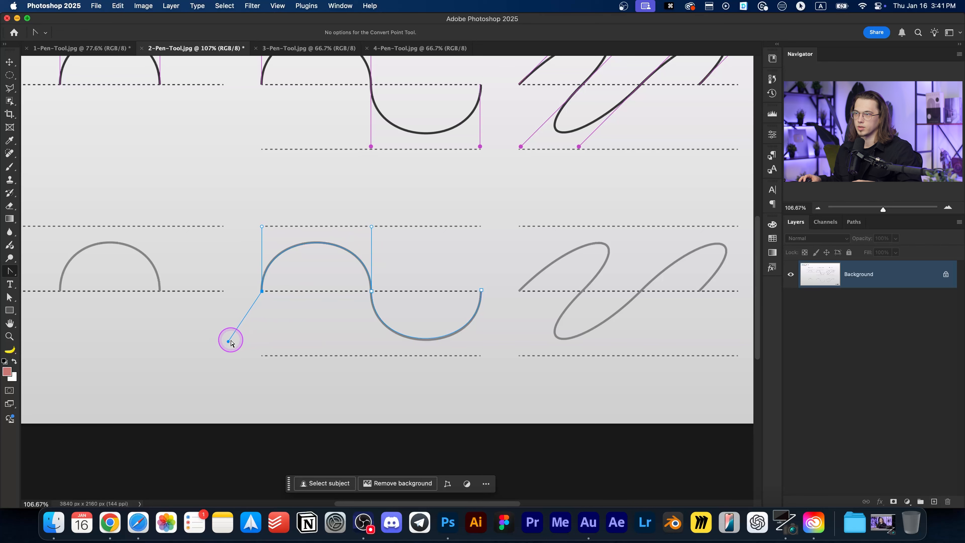
left_click_drag(228, 342, 263, 333)
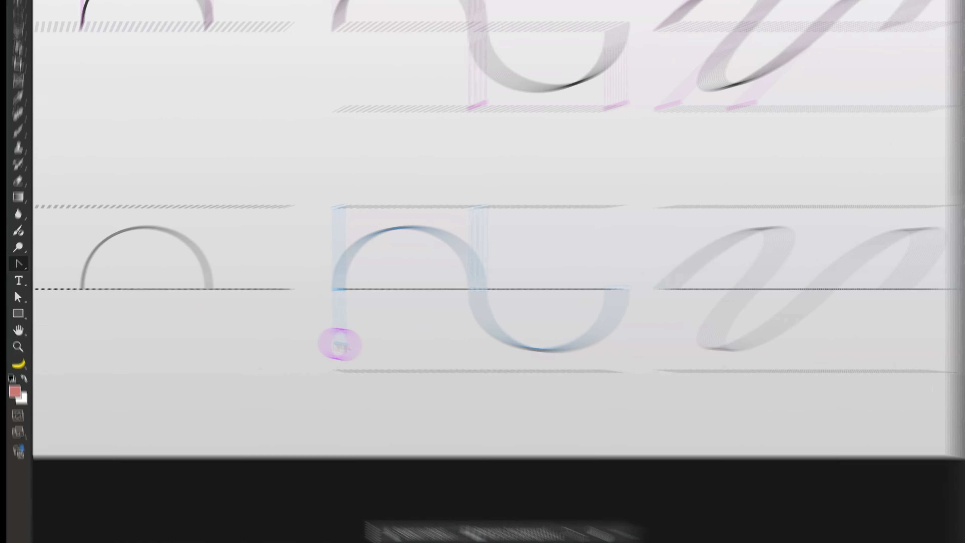
left_click_drag(263, 334, 262, 350)
left_click_drag(456, 400, 458, 406)
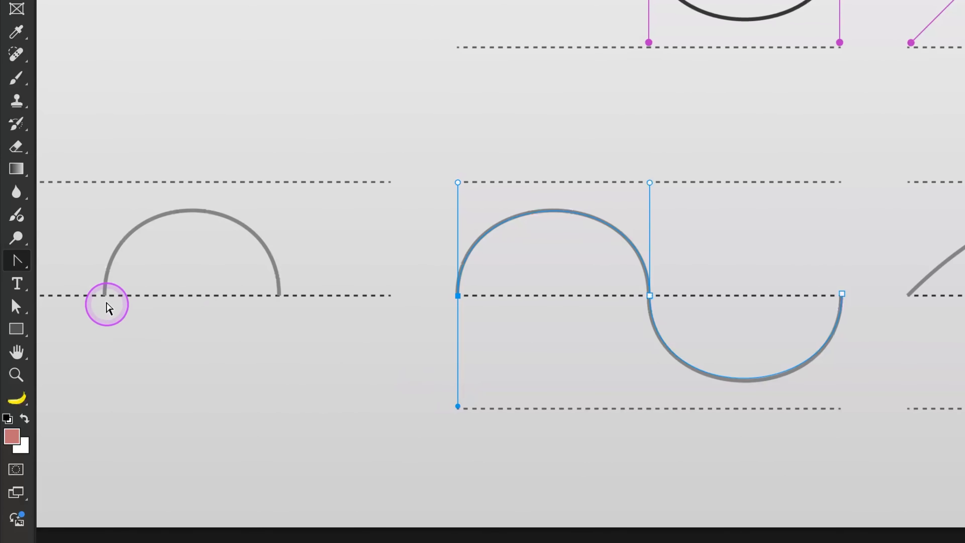
Step: Select the continuous curve's middle anchor with Direct Selection, swing its linked handles sideways, and return the upper one vertically to the dashed line
right_click(17, 262)
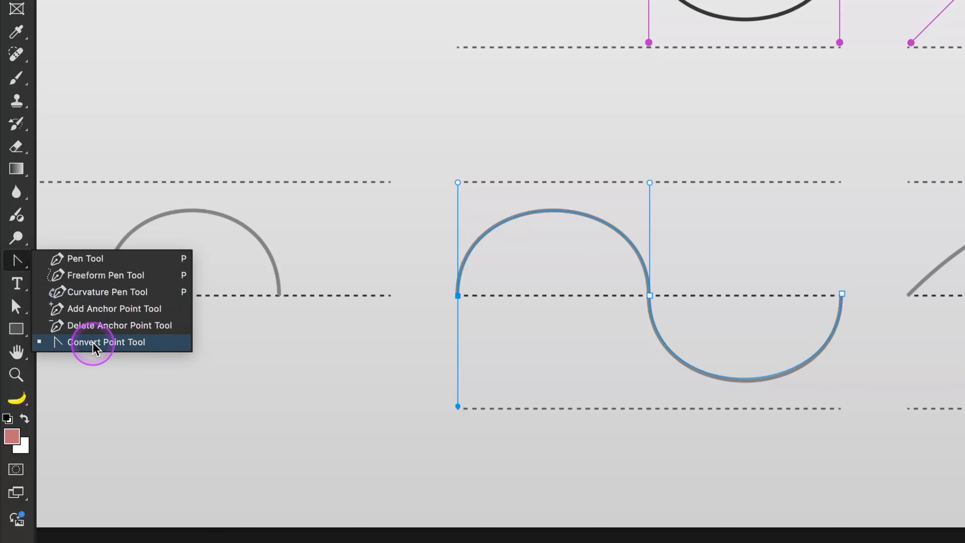
left_click(17, 306)
left_click_drag(17, 308, 98, 331)
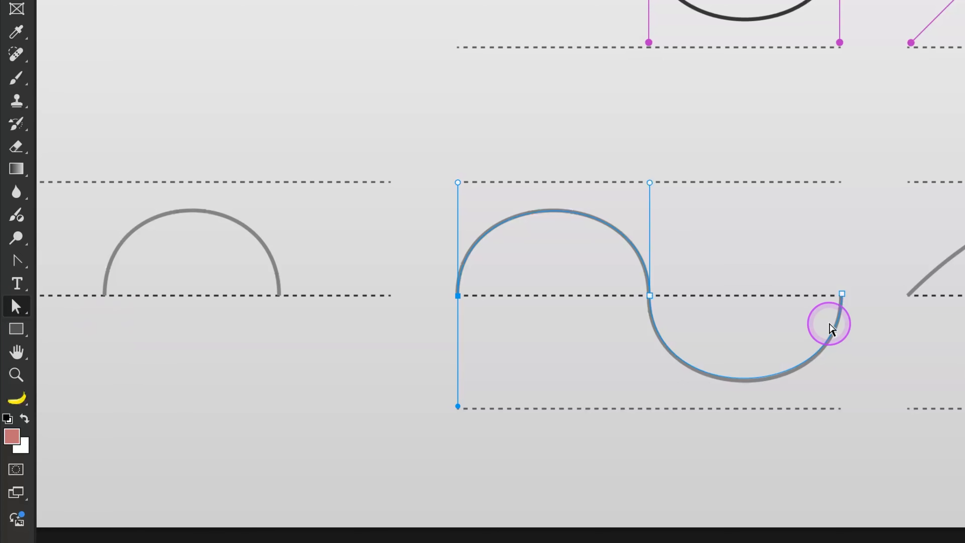
left_click(650, 296)
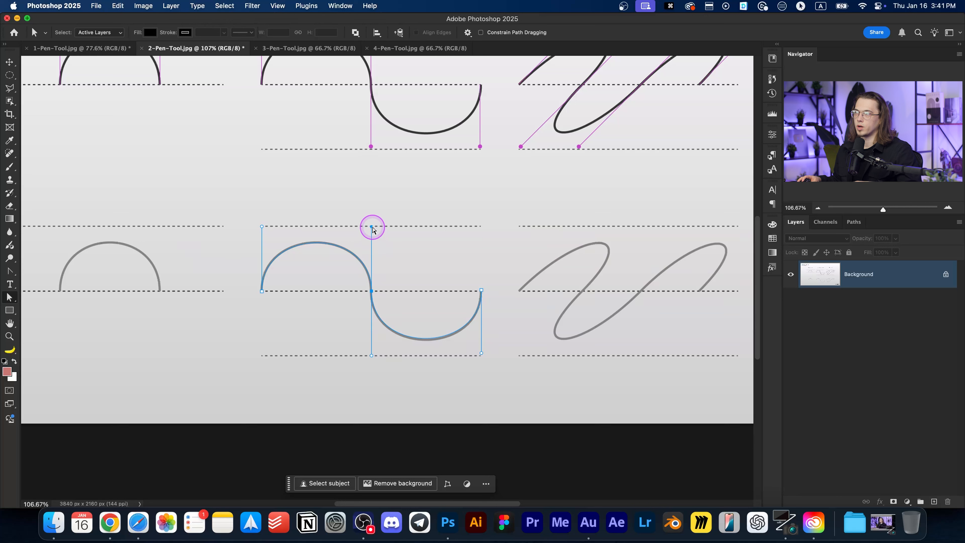
left_click_drag(372, 228, 337, 228)
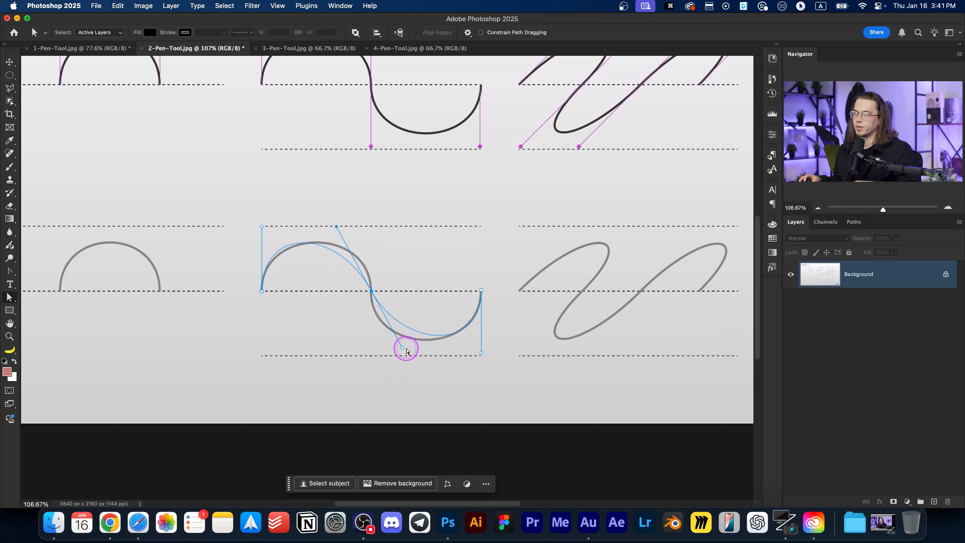
left_click_drag(339, 231, 371, 227)
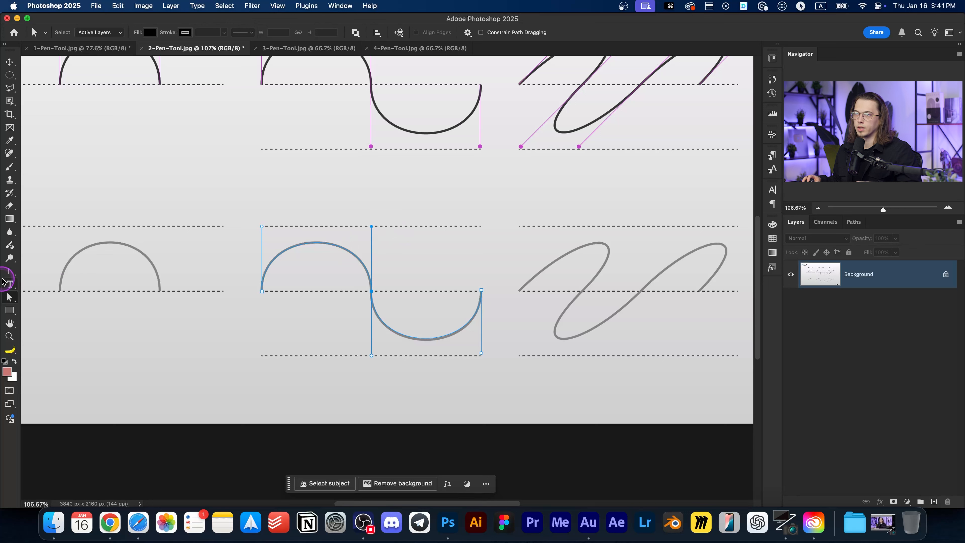
Step: Break the middle anchor's handles with the Convert Point tool, swinging the upper one along the upper dashed line and the lower one above the baseline
left_click_drag(9, 271, 67, 319)
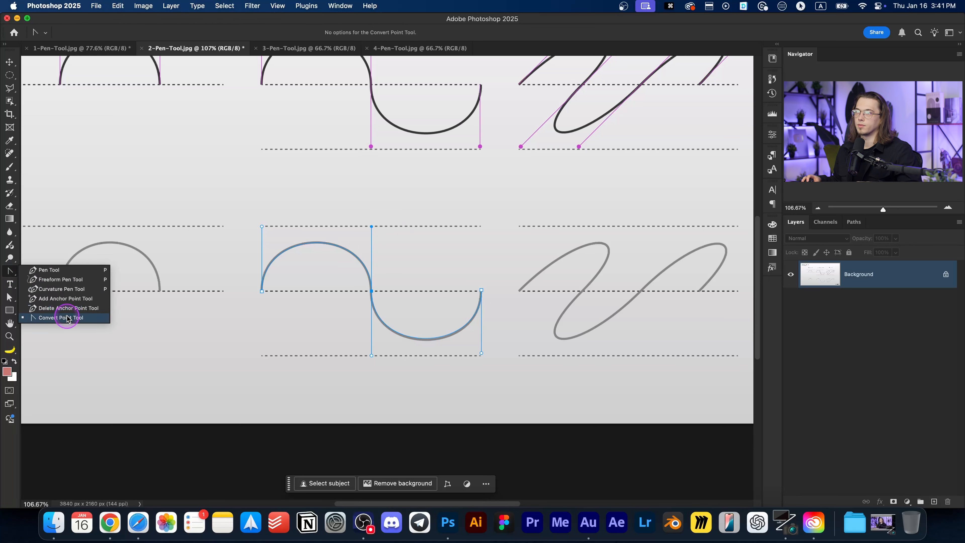
left_click(67, 318)
left_click_drag(371, 227, 482, 227)
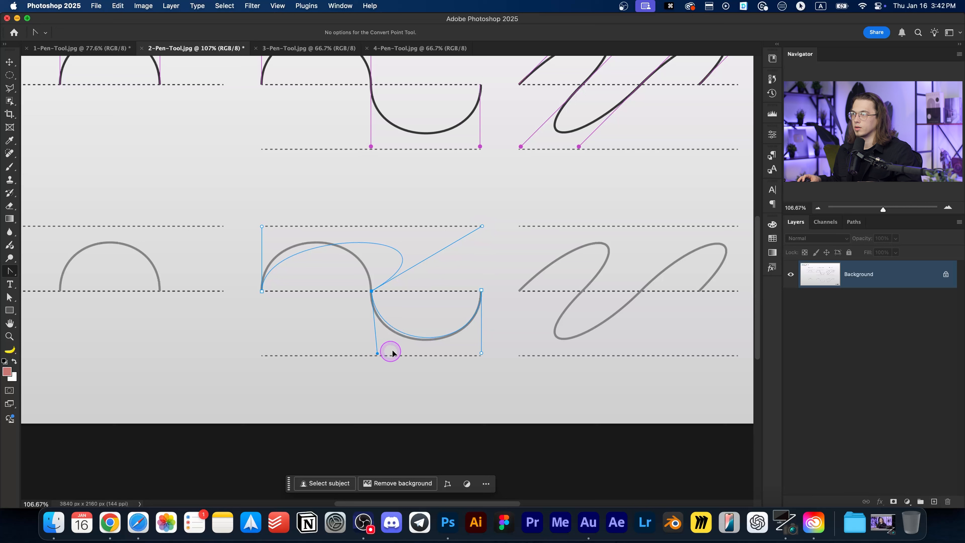
left_click_drag(442, 312, 456, 278)
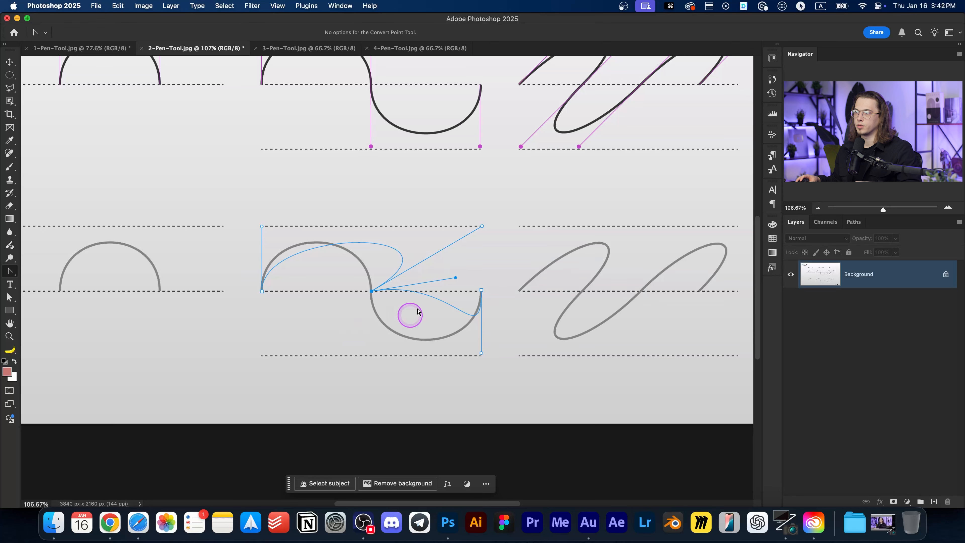
Step: Resume the path from its right endpoint with the Pen tool, place five anchors around the top, and close it at the left end anchor
scroll(502, 293, "up", 5)
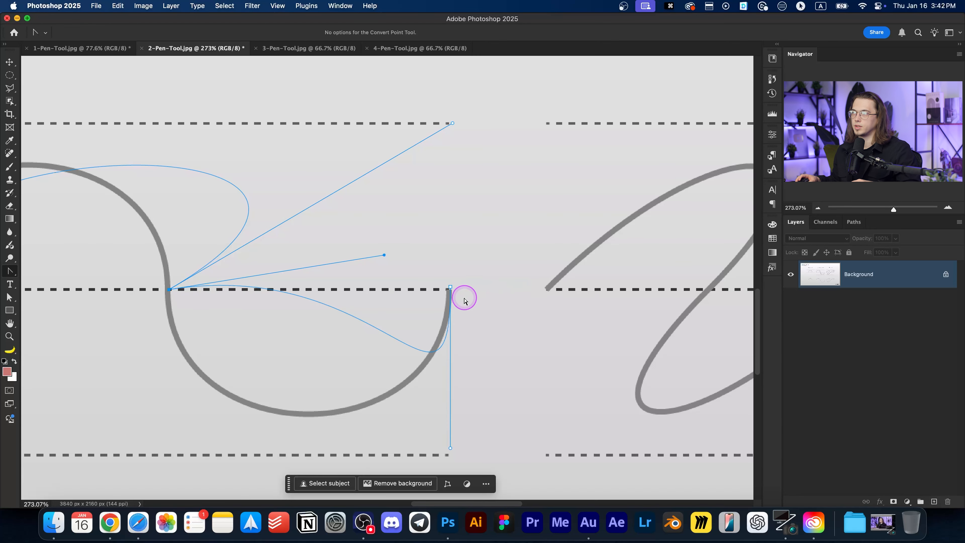
scroll(461, 315, "down", 3)
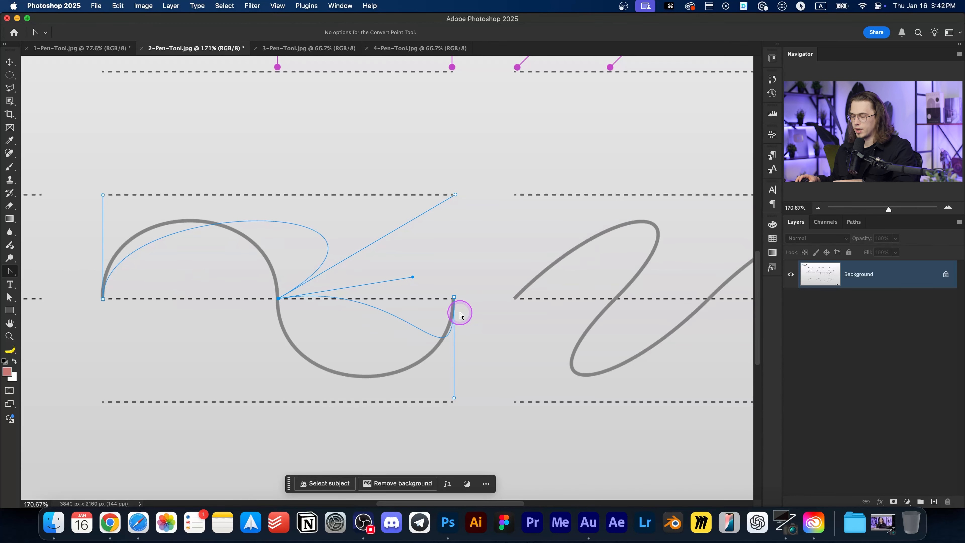
key("p")
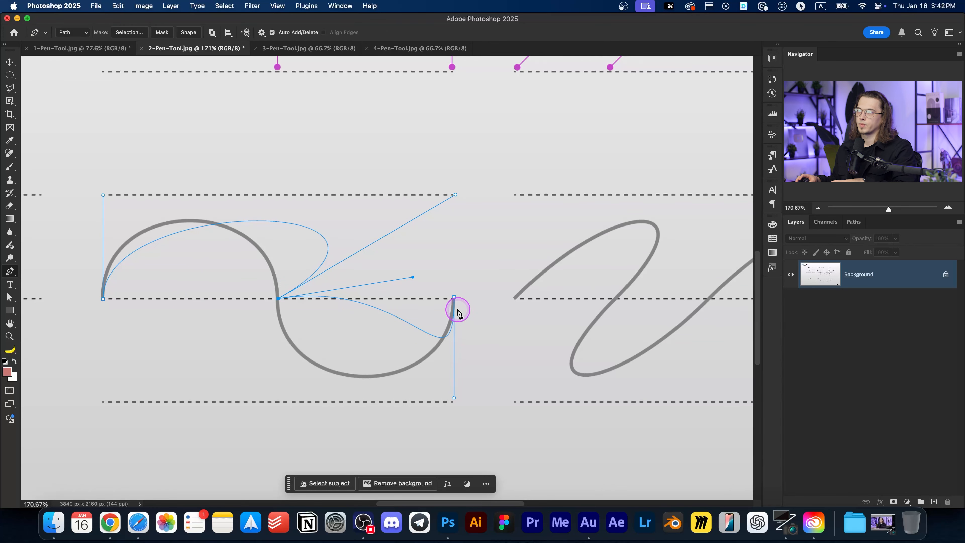
scroll(455, 301, "up", 3)
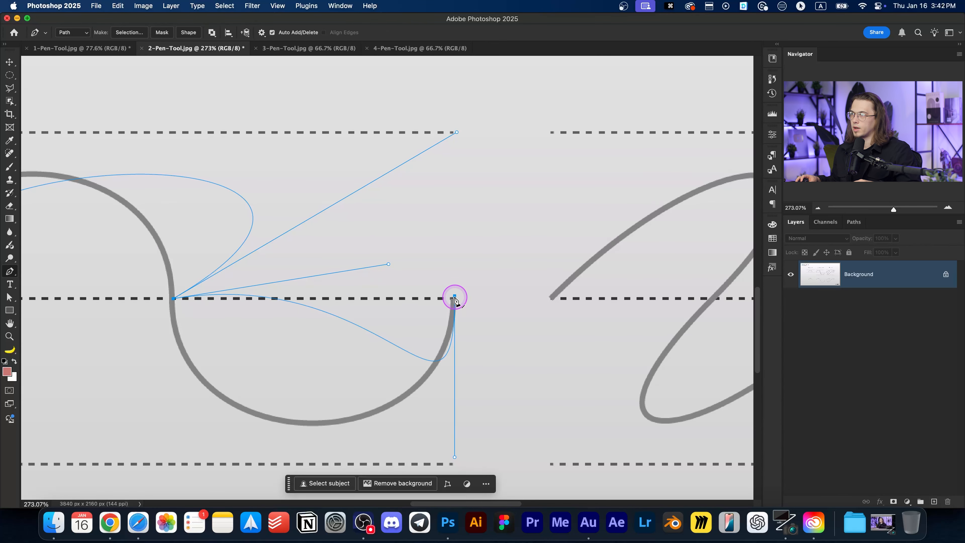
left_click(455, 299)
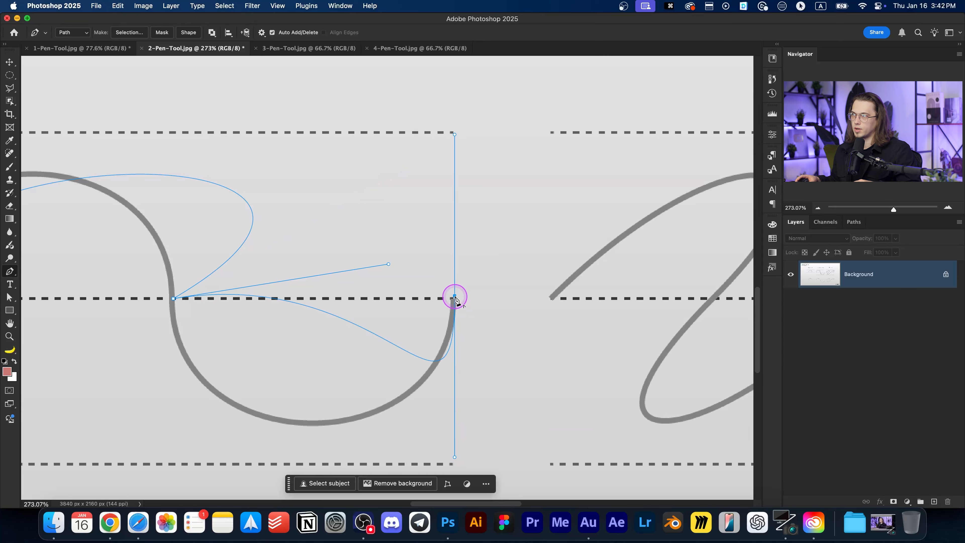
scroll(456, 300, "down", 5)
left_click(530, 206)
left_click(384, 198)
left_click(259, 203)
left_click(196, 252)
left_click(230, 322)
left_click_drag(235, 298, 236, 270)
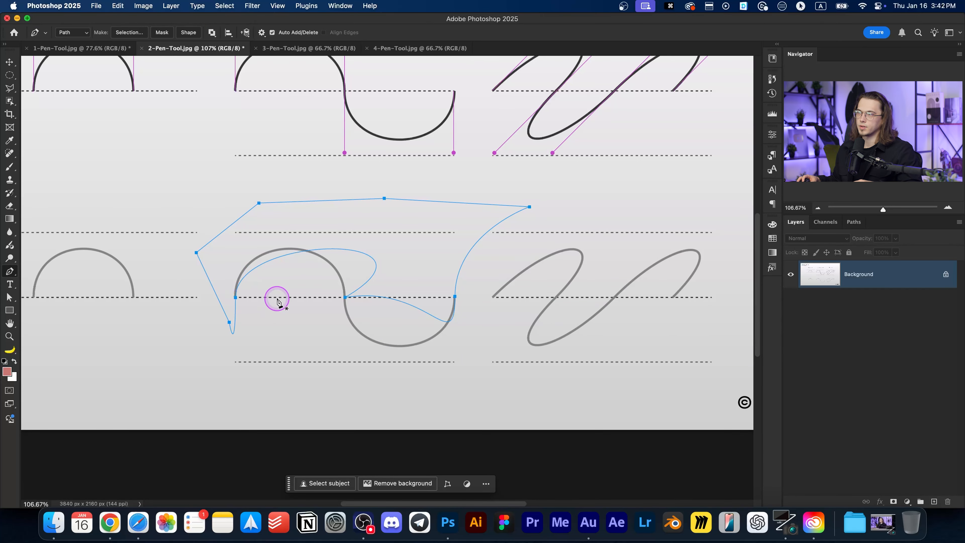
Step: Convert the closed path into a selection and deselect it
key("super+Return")
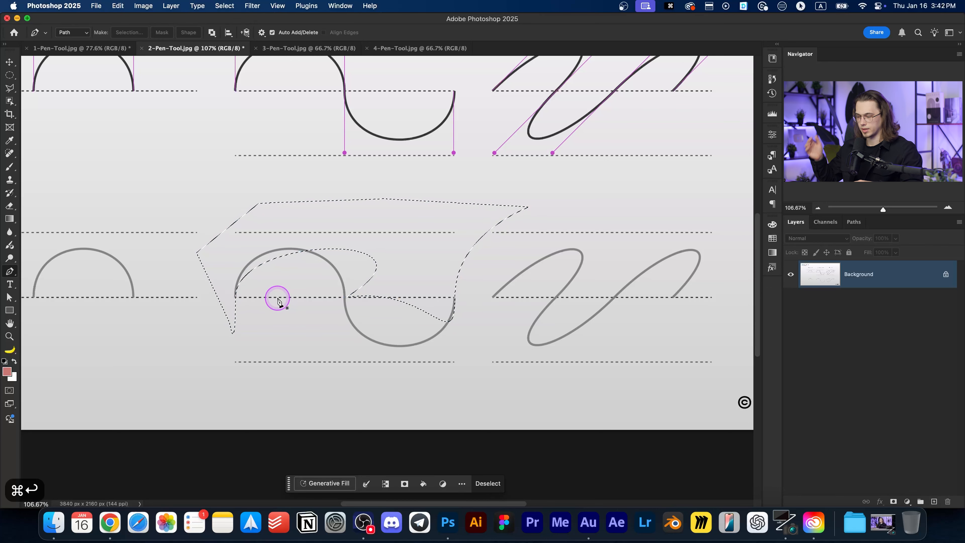
key("shift+BackSpace")
key("Escape")
key("super+d")
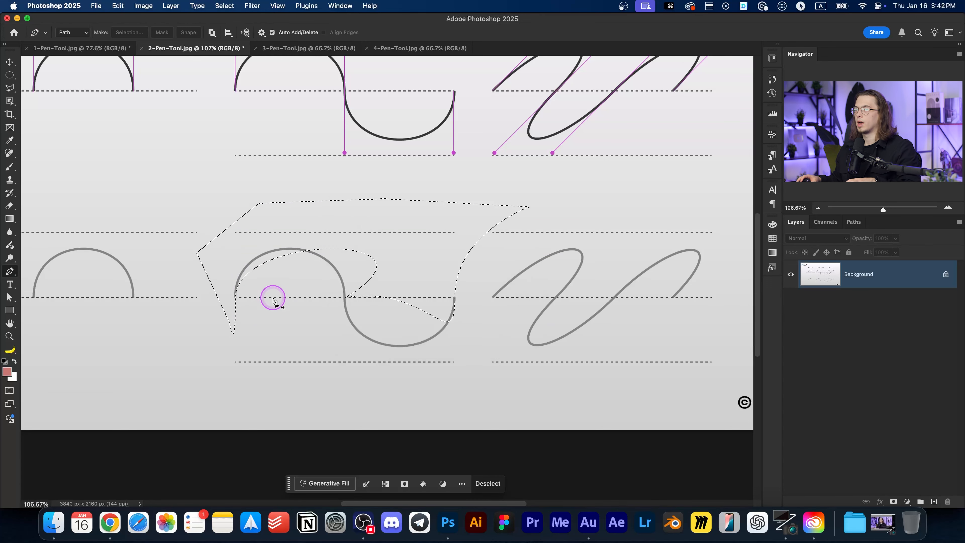
Step: Start tracing the gray 45º curve with an anchor at its left end, extending the handle diagonally to the upper dashed line
scroll(458, 343, "right", 5)
scroll(458, 343, "up", 3)
scroll(472, 366, "down", 5)
left_click_drag(458, 343, 451, 317)
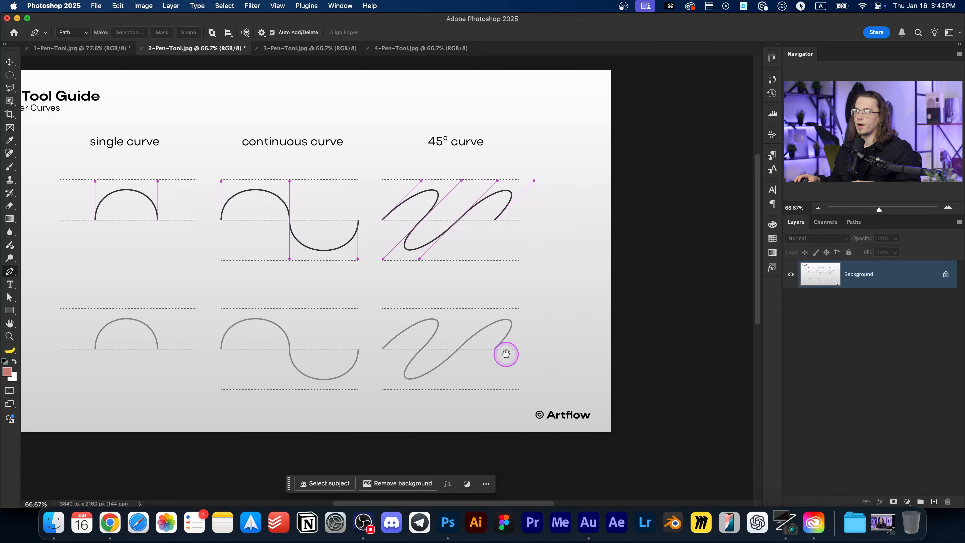
scroll(452, 358, "up", 5)
left_click_drag(448, 360, 421, 357)
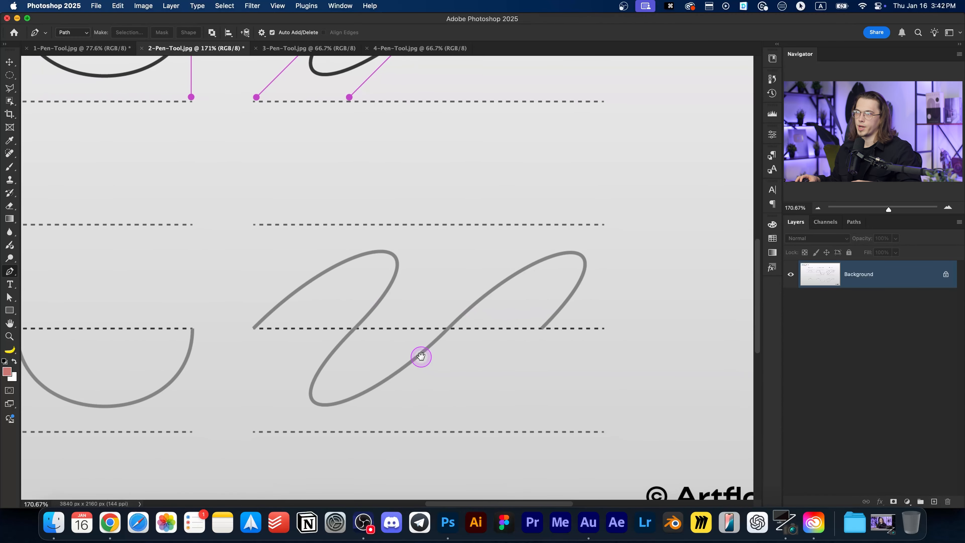
scroll(288, 330, "down", 4)
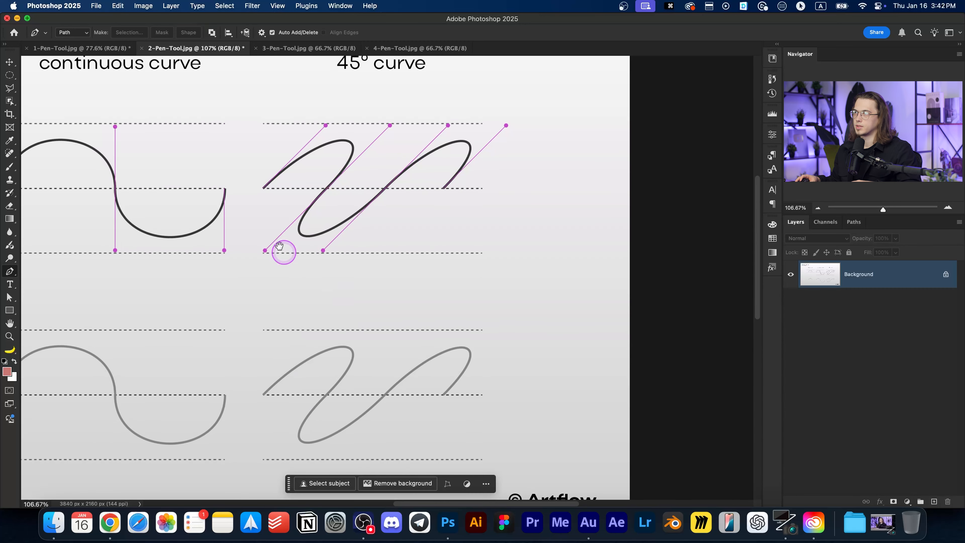
scroll(304, 289, "down", 2)
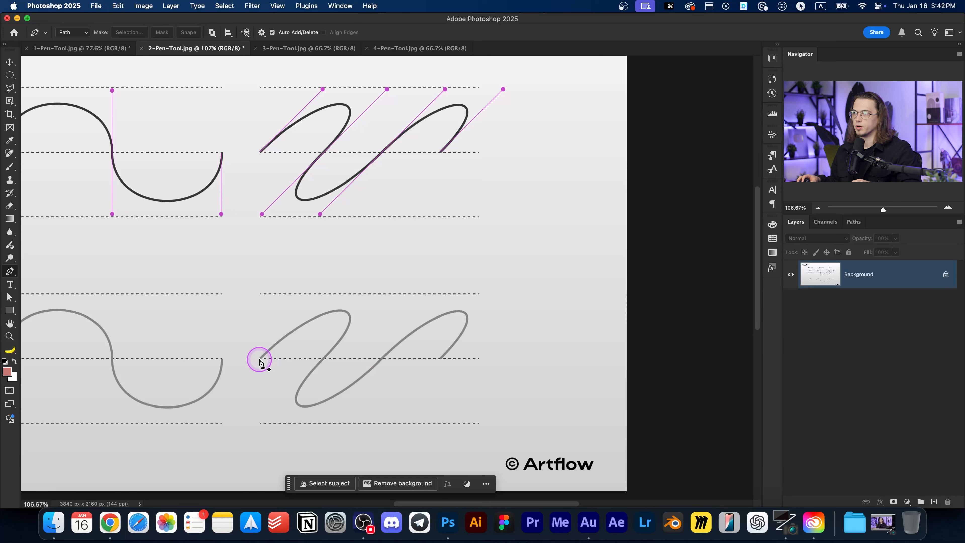
left_click_drag(259, 359, 312, 307)
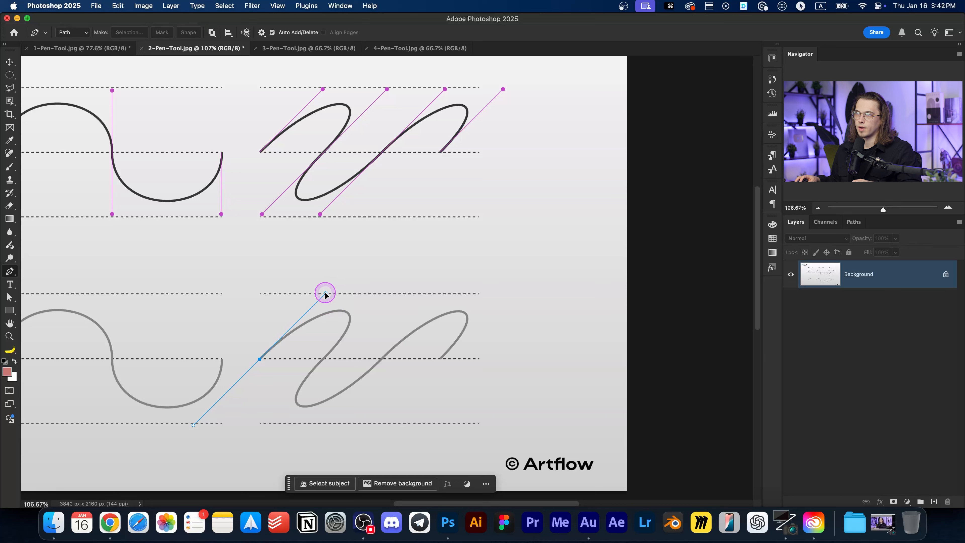
left_click_drag(324, 294, 325, 295)
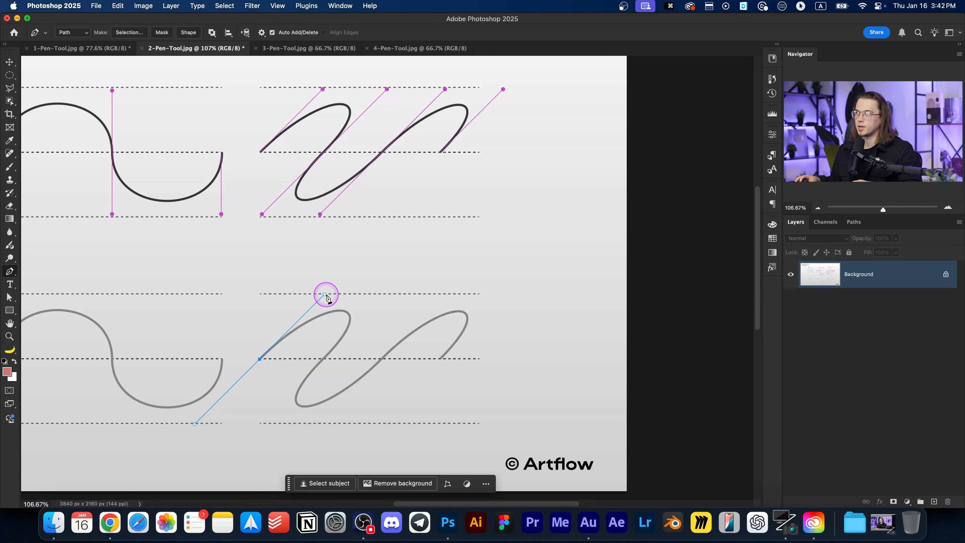
Step: Continue the 45º curve with three anchors along the baseline, extending their handles diagonally to the dashed lines, and remove the final anchor
left_click_drag(323, 358, 257, 424)
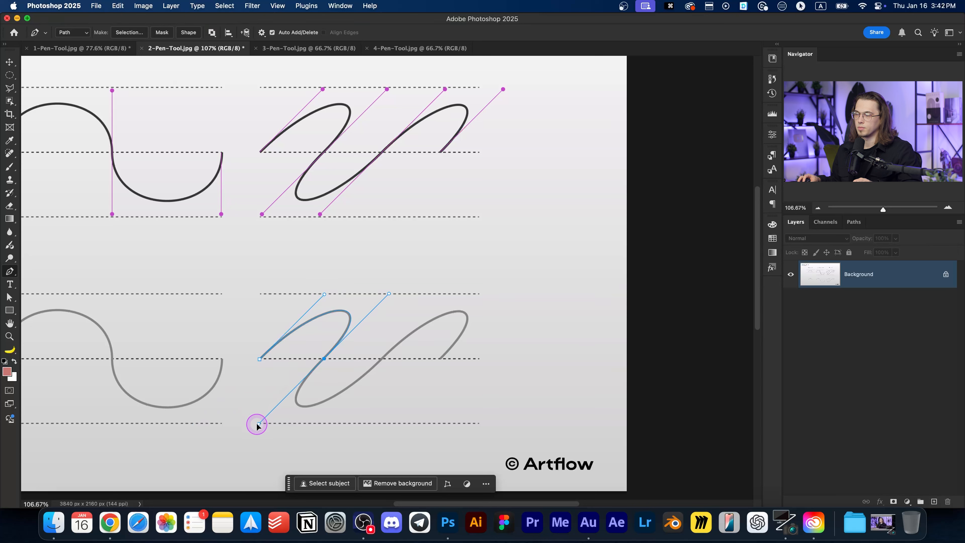
left_click_drag(257, 425, 259, 424)
left_click_drag(384, 359, 420, 322)
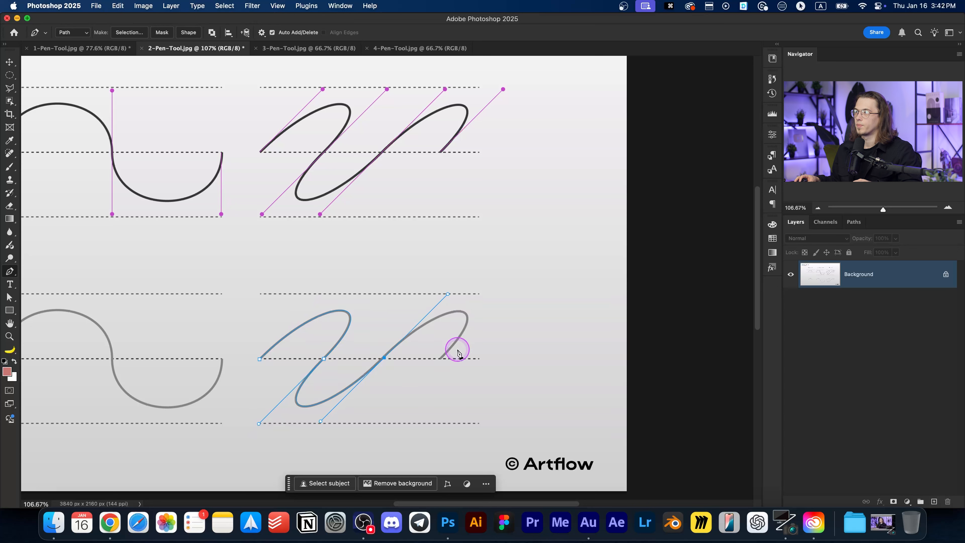
left_click_drag(440, 358, 378, 422)
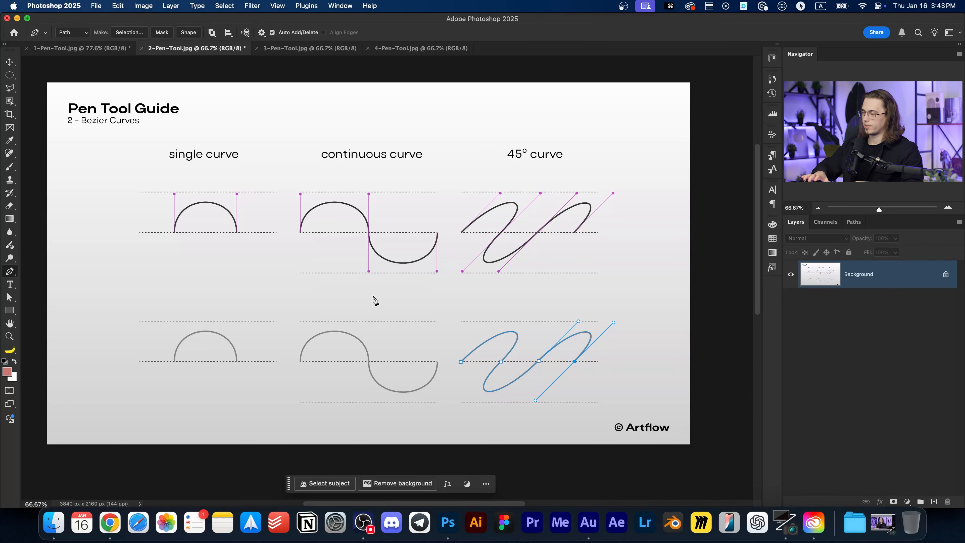
key("Escape")
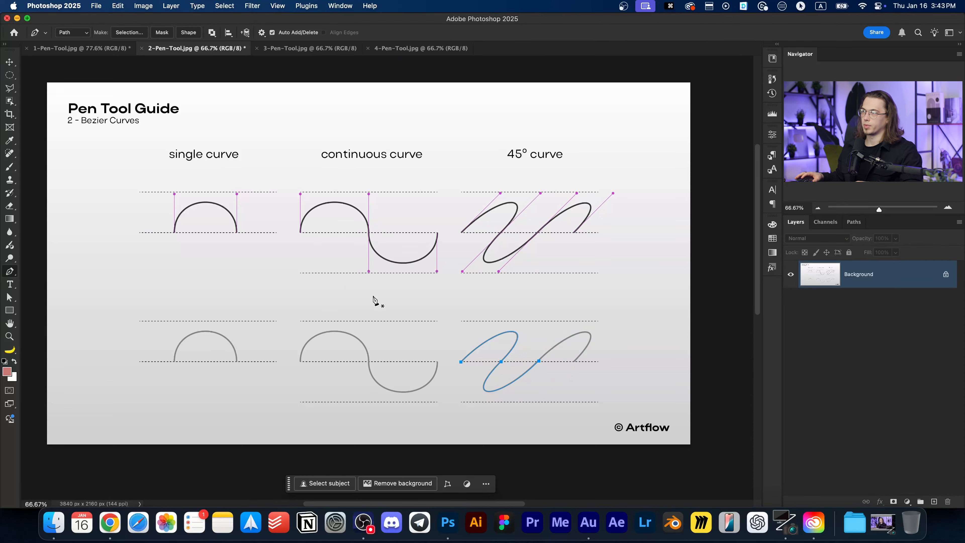
Step: Switch to the 3-Pen-Tool.jpg sheet and examine the corners and curves of the gray logo
left_click(308, 49)
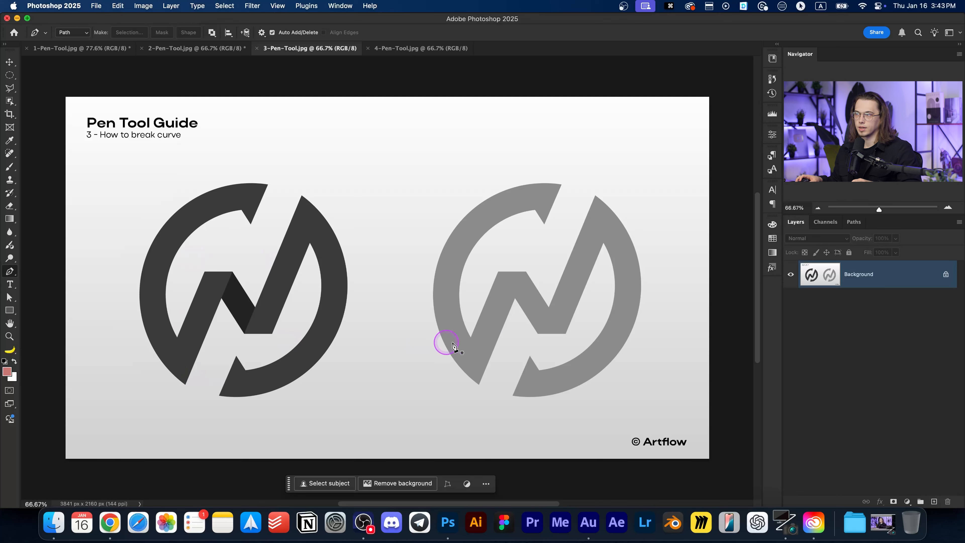
left_click_drag(557, 324, 484, 300)
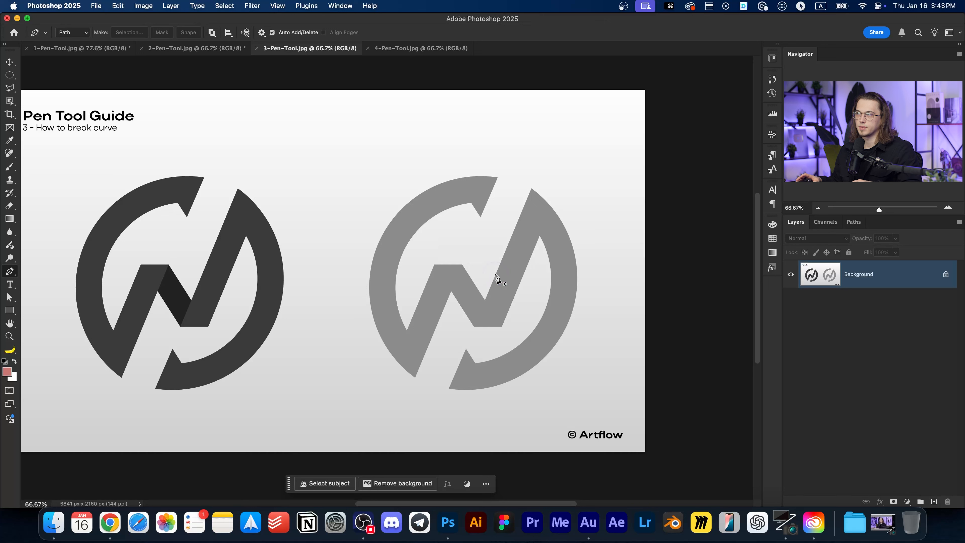
scroll(500, 166, "up", 5)
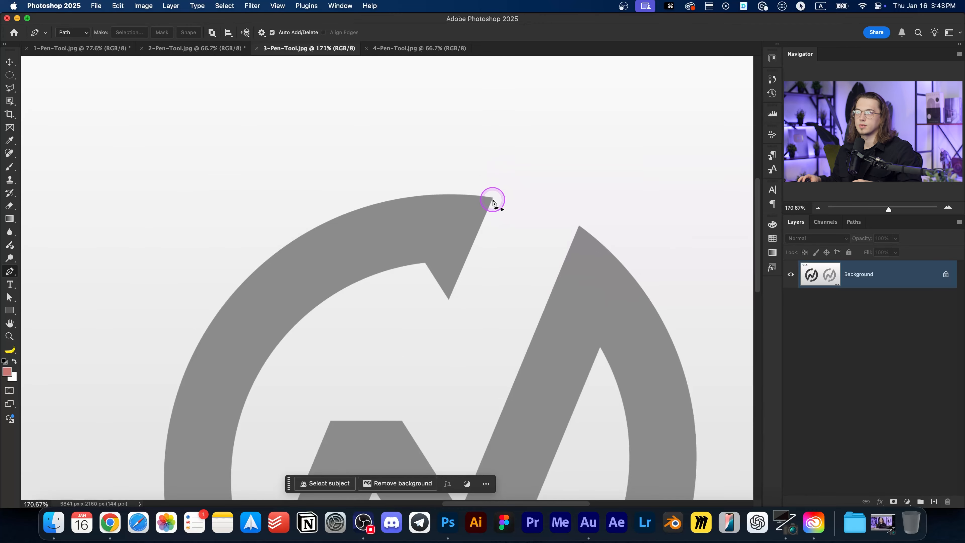
scroll(493, 202, "down", 3)
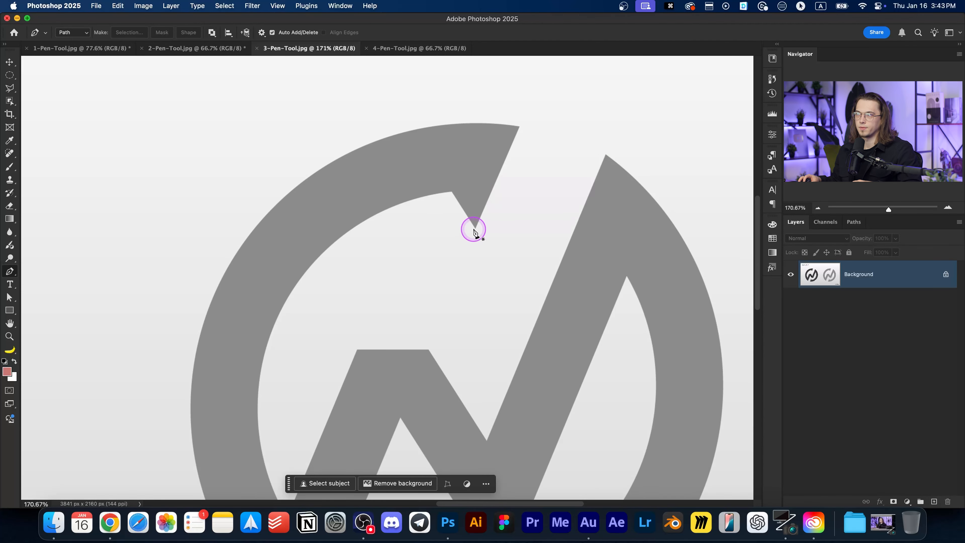
scroll(442, 298, "down", 3)
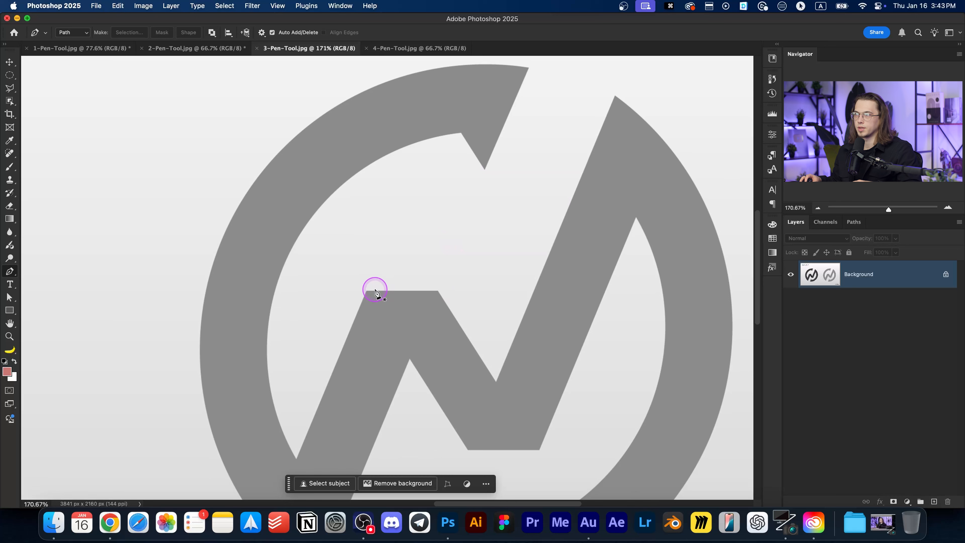
left_click_drag(329, 280, 413, 196)
left_click_drag(352, 123, 336, 270)
scroll(280, 270, "down", 3)
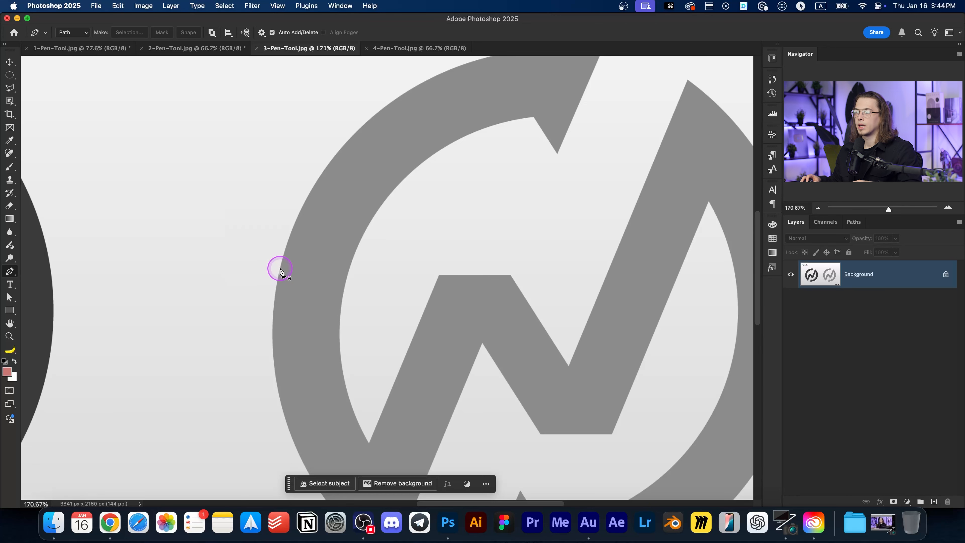
Step: Trace the gray logo's upper outer arc from an anchor on its left edge to the top tip, extending the tip's handle outward to fit
left_click(281, 271)
left_click_drag(360, 170, 243, 304)
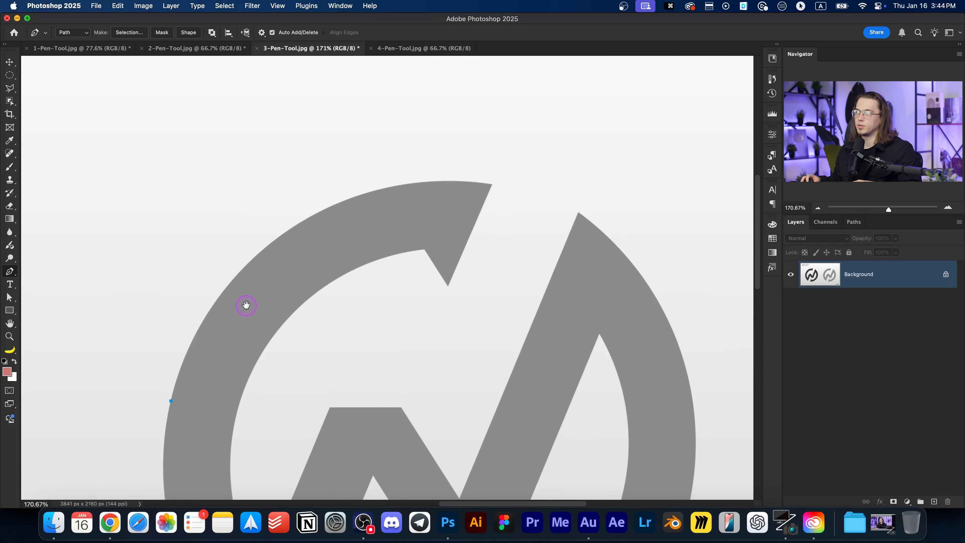
left_click_drag(491, 185, 753, 198)
Step: Deselect the path, anchor the logo's lower-left tip with the Pen tool, and curve up to the left-edge anchor, checking the join closely
left_click_drag(282, 294, 338, 87)
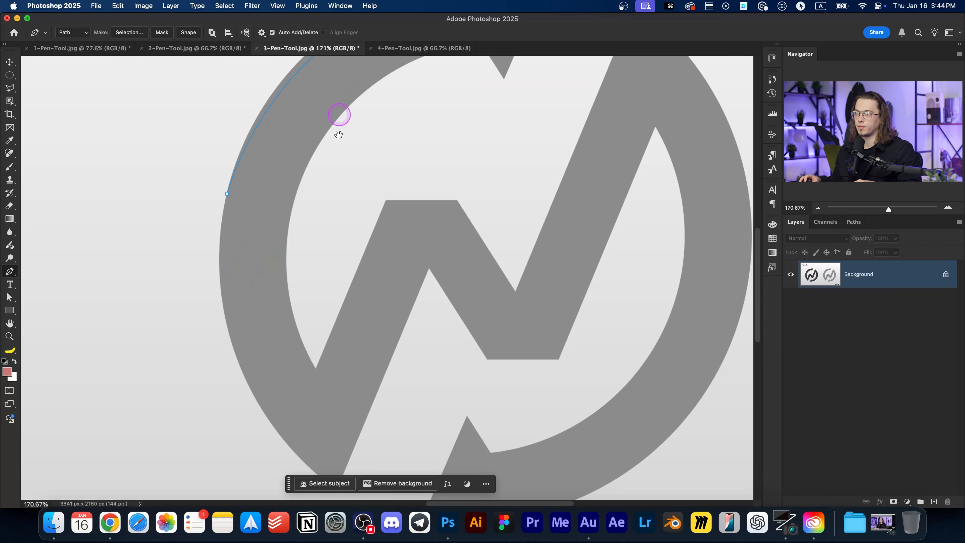
key("a")
left_click(320, 398)
left_click_drag(326, 414, 347, 355)
key("p")
left_click(358, 430)
left_click_drag(298, 305, 319, 379)
left_click_drag(269, 203, 266, 79)
scroll(278, 183, "up", 3)
scroll(244, 262, "up", 1)
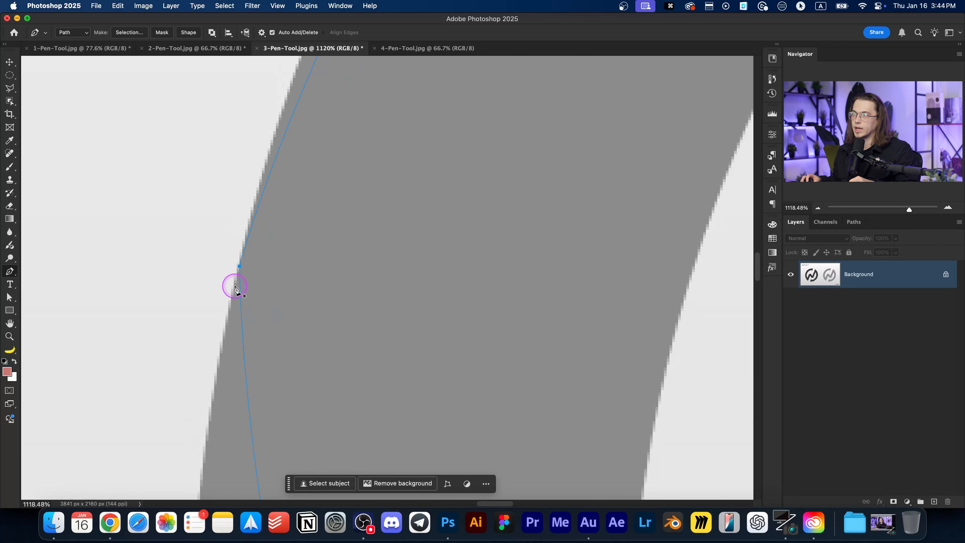
Step: Deselect the outer path and start a new Pen tool path at the pointed tip of the gray logo's upper notch
scroll(221, 267, "down", 4)
key("Escape")
scroll(322, 285, "down", 2)
left_click_drag(442, 304, 358, 250)
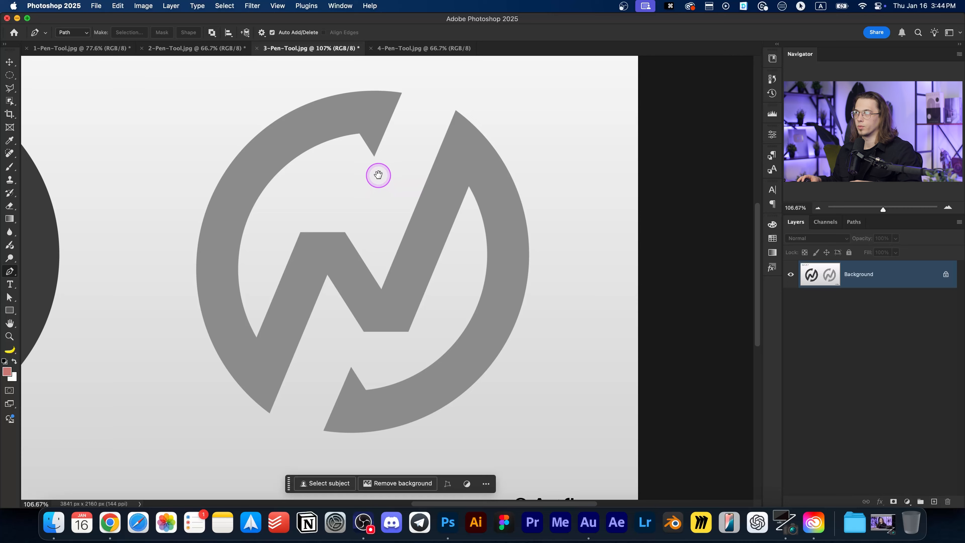
scroll(378, 175, "up", 10)
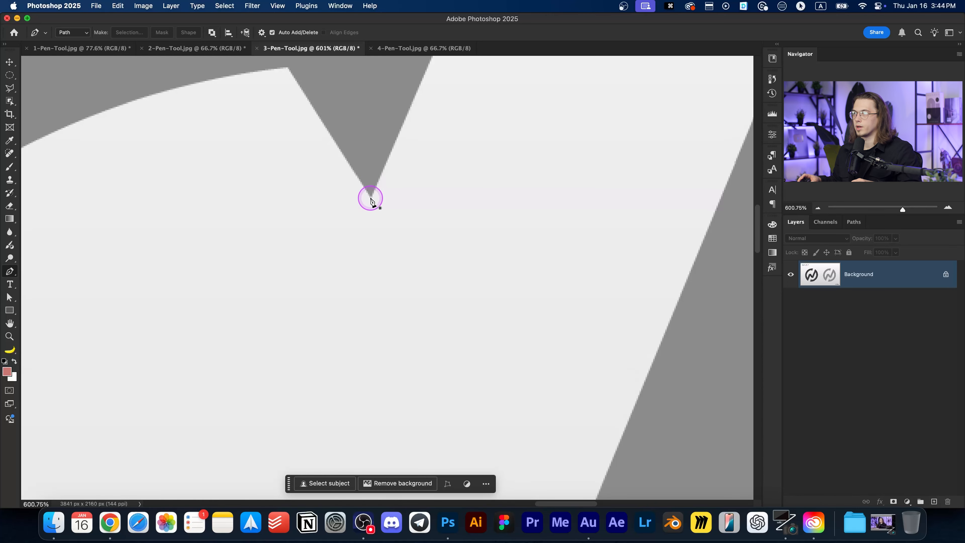
left_click(371, 196)
Step: Add a straight segment from the notch tip to the corner where the gray logo's inner arc begins
scroll(287, 176, "down", 10)
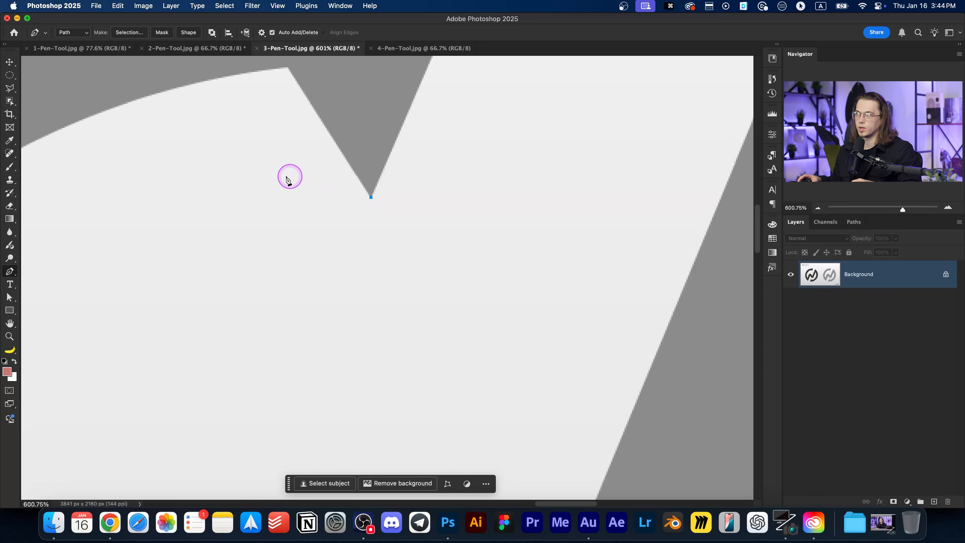
left_click_drag(232, 244, 288, 234)
left_click_drag(277, 310, 302, 187)
scroll(312, 183, "down", 3)
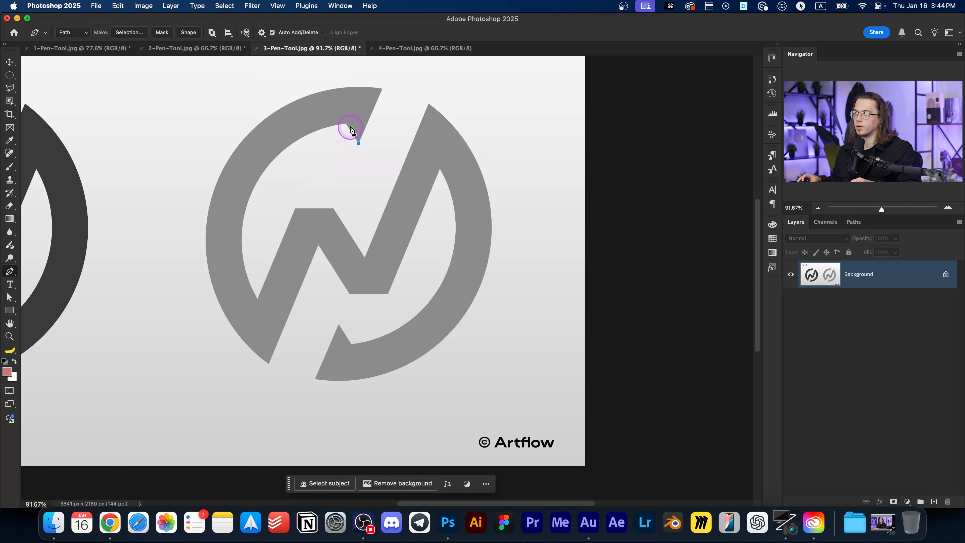
scroll(373, 134, "up", 5)
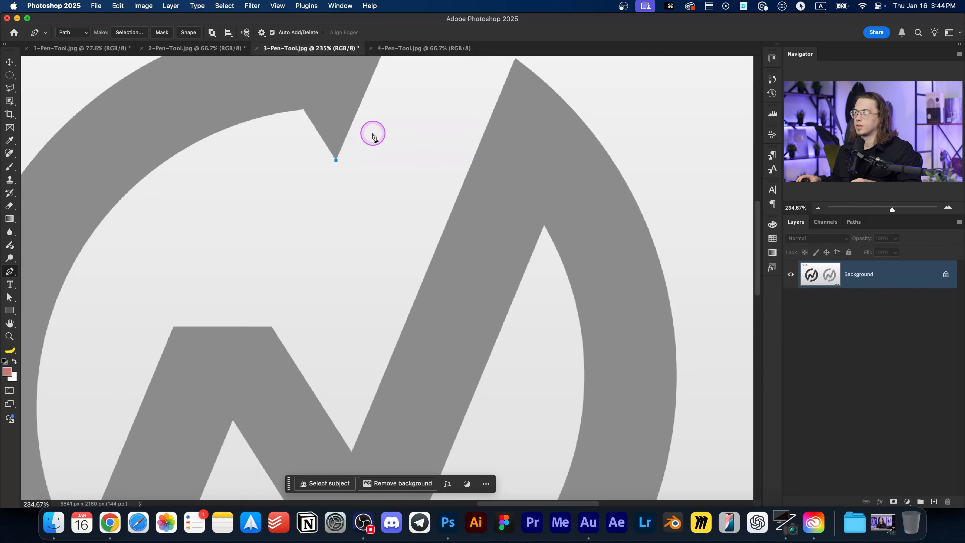
left_click_drag(345, 128, 409, 164)
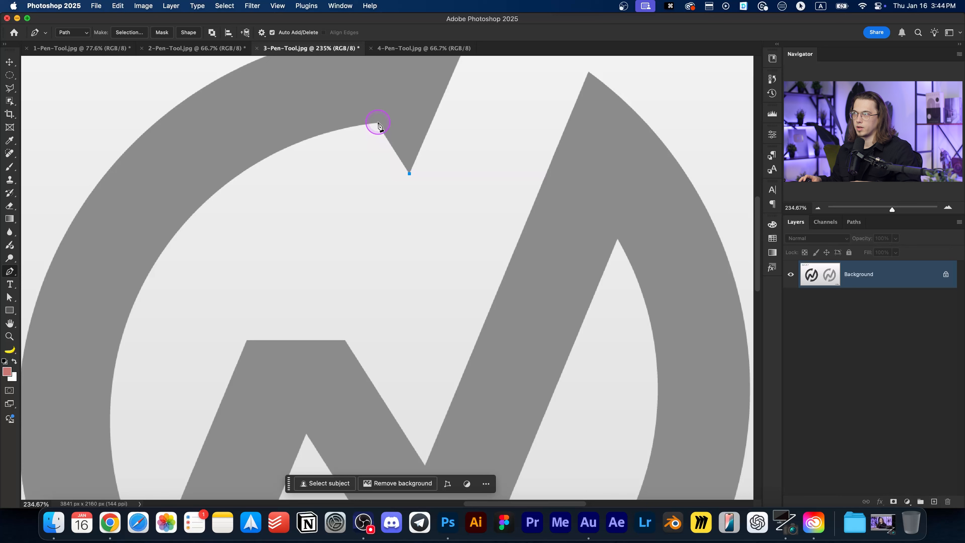
scroll(378, 124, "down", 3)
left_click(380, 144)
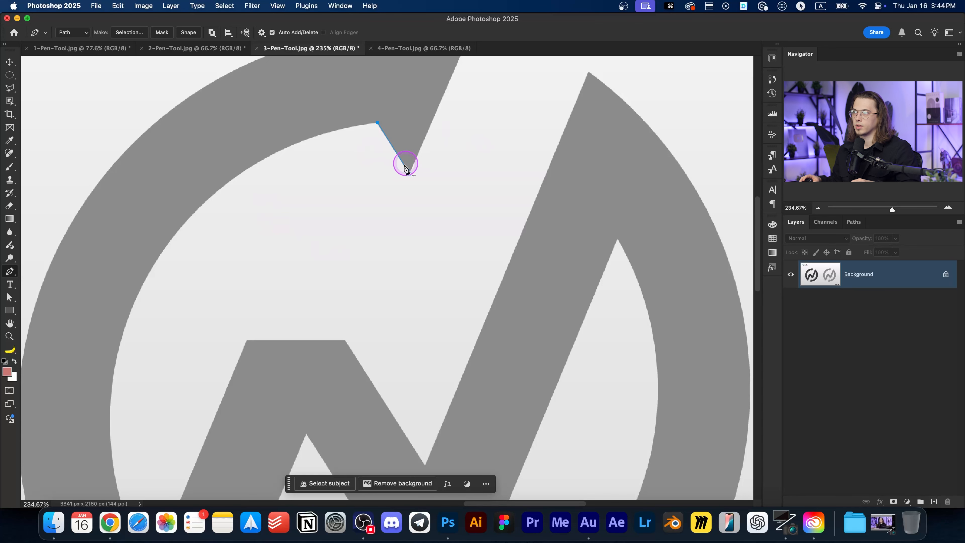
Step: Try to trace the upper-left inner arc with a series of closely spaced anchors
left_click_drag(299, 296, 335, 236)
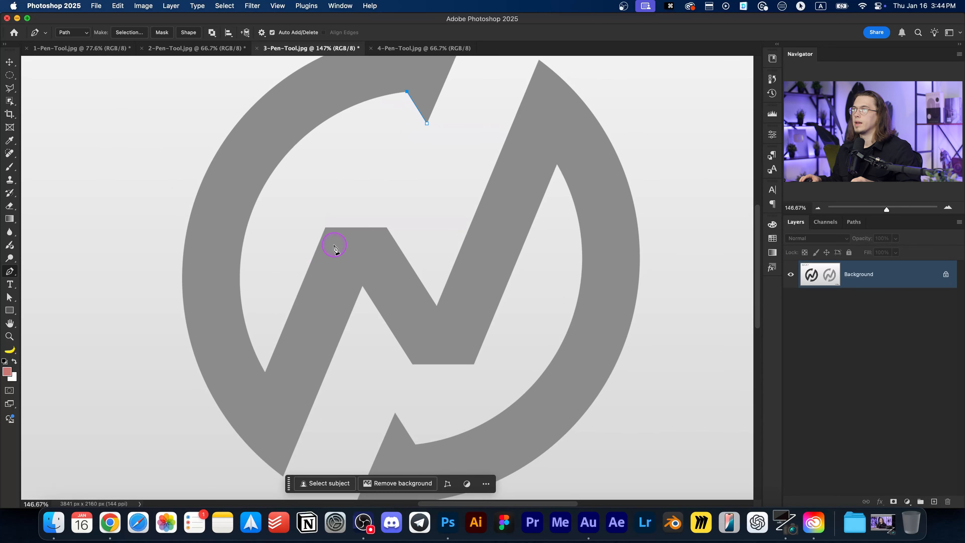
scroll(335, 247, "down", 3)
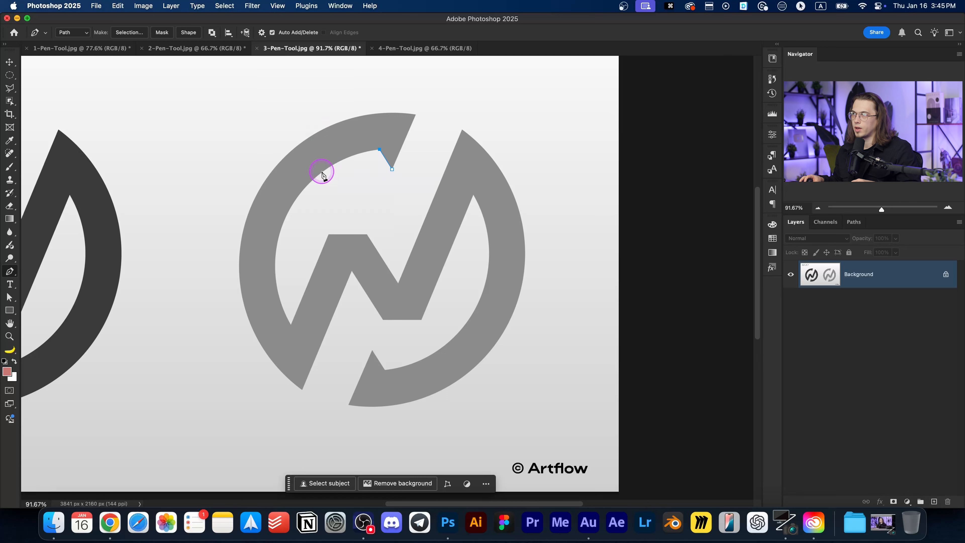
left_click(295, 201)
left_click(281, 220)
left_click(280, 236)
left_click(276, 269)
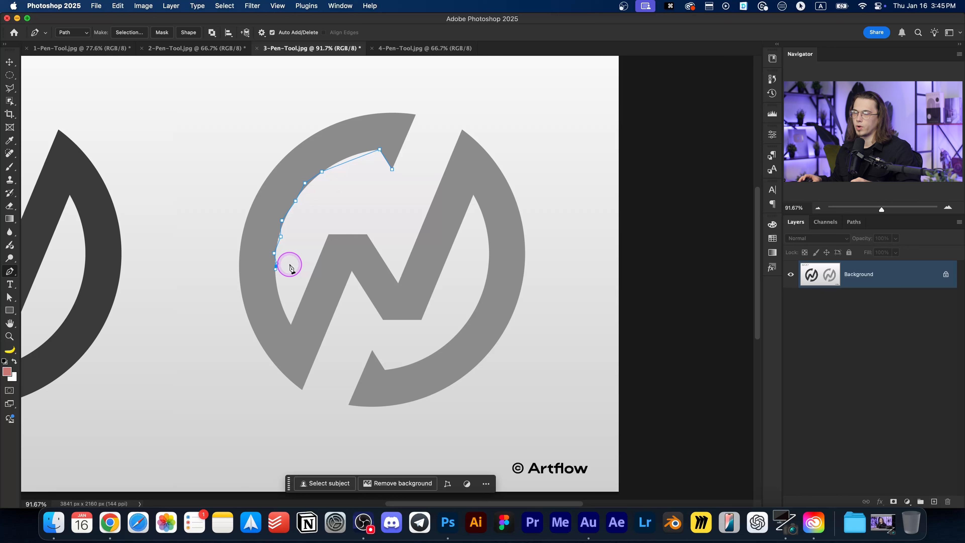
Step: Undo the closely spaced anchors on the inner arc, back to the notch corner
key("super+z")
key("super+z")
key("super+z")
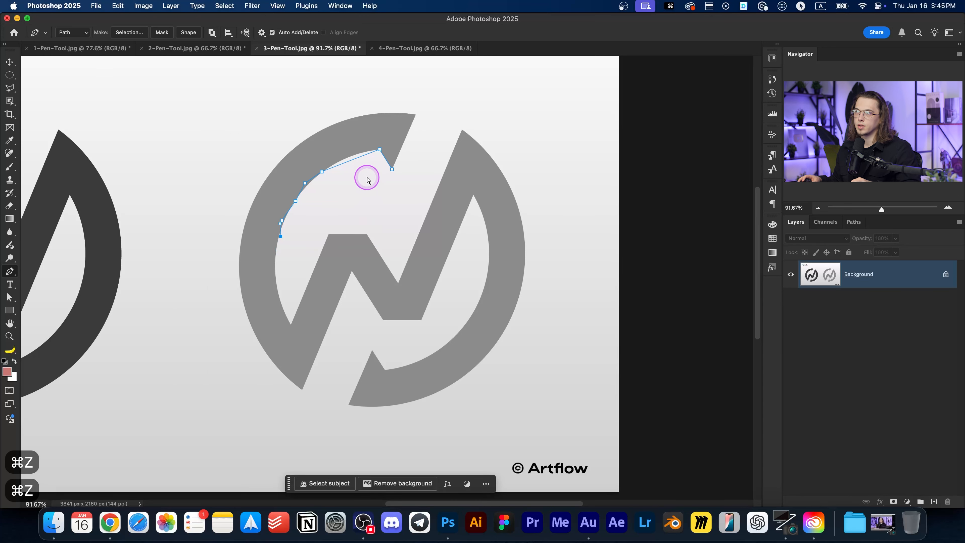
key("super+z")
key("super+z")
key("super+z")
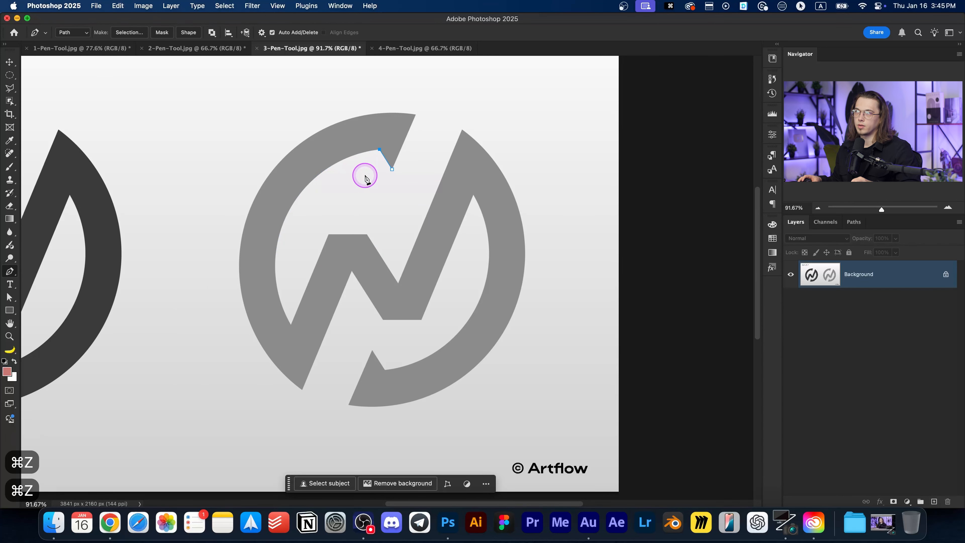
Step: Anchor the inner arc's lower corner in a single curve, extending the handle diagonally down past the logo's outer edge
scroll(330, 266, "down", 3)
scroll(331, 266, "up", 3)
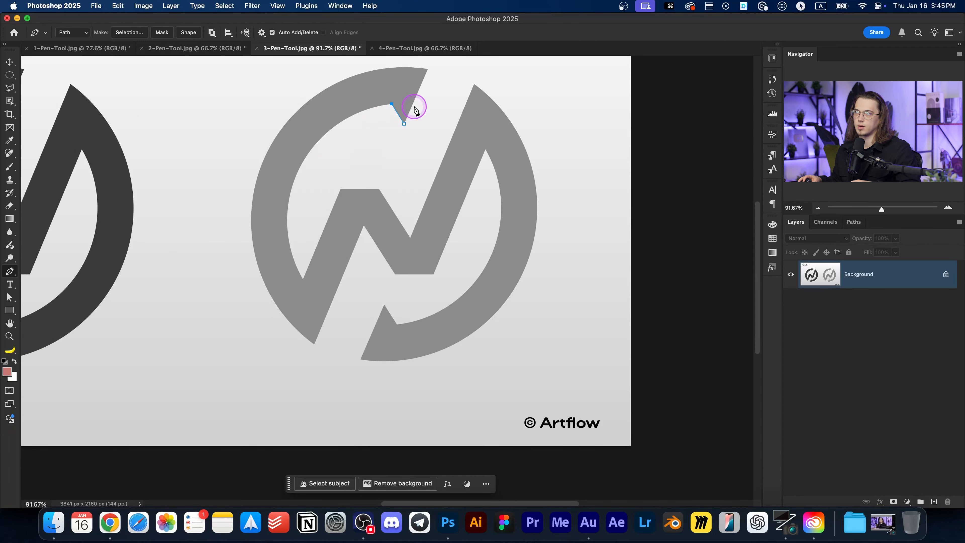
left_click_drag(303, 282, 316, 308)
key("super+z")
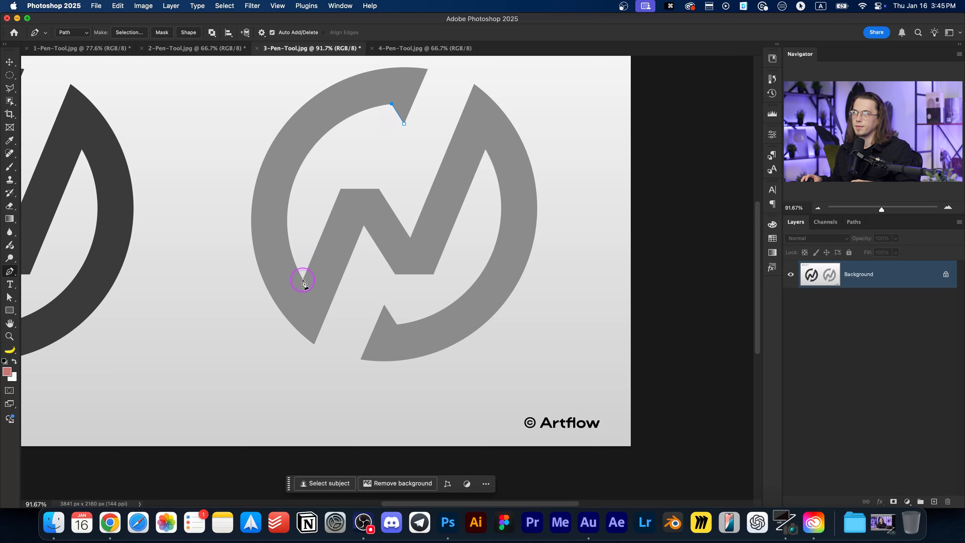
left_click_drag(303, 280, 367, 400)
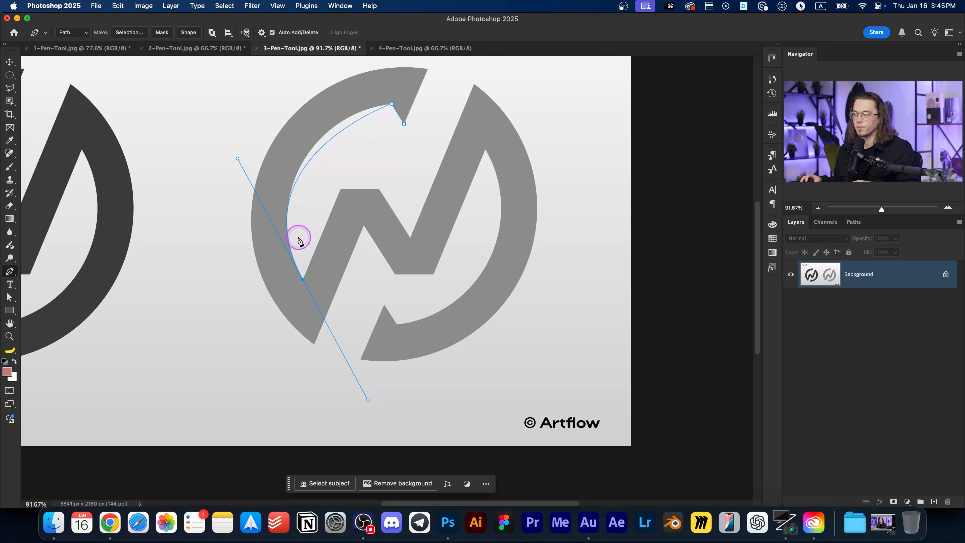
Step: Using the Convert Point Tool, pull a handle from the notch corner along the inner arc and collapse its opposite handle onto the anchor
scroll(357, 114, "up", 5)
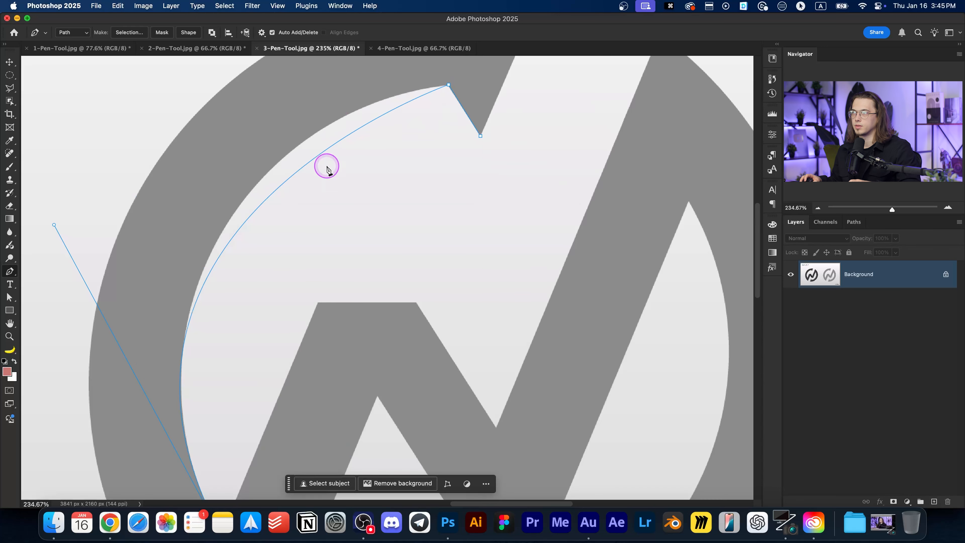
left_click_drag(295, 249, 301, 104)
left_click_drag(181, 228, 182, 324)
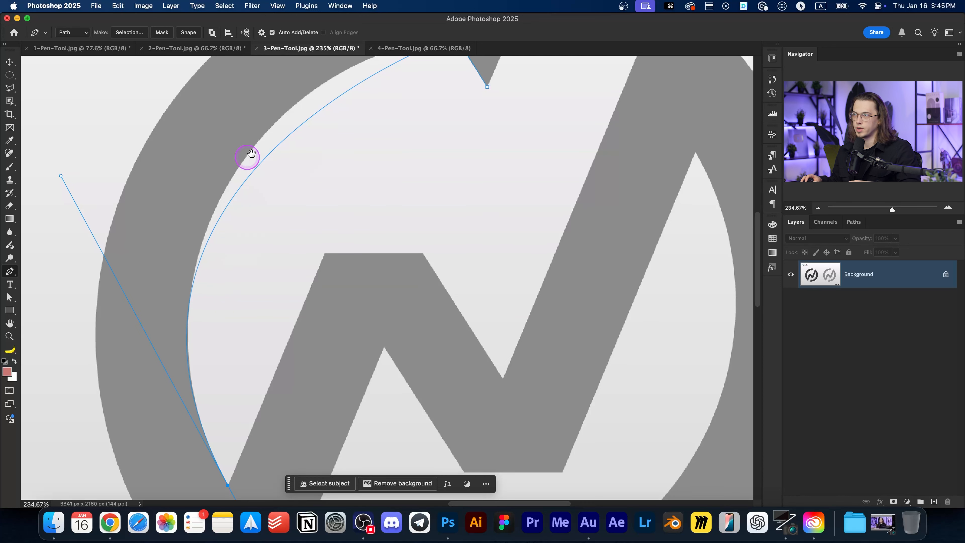
left_click_drag(251, 154, 232, 262)
left_click_drag(431, 152, 443, 139)
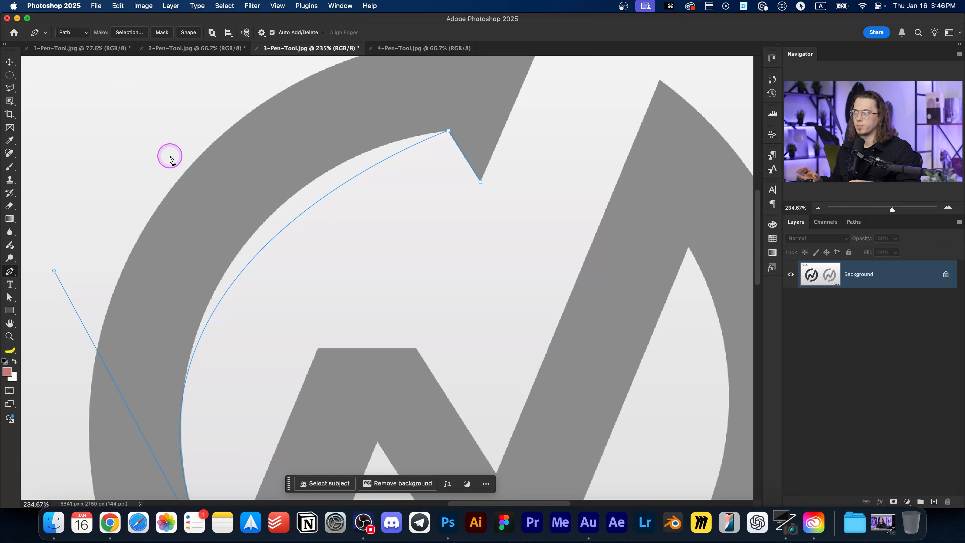
scroll(403, 167, "up", 2)
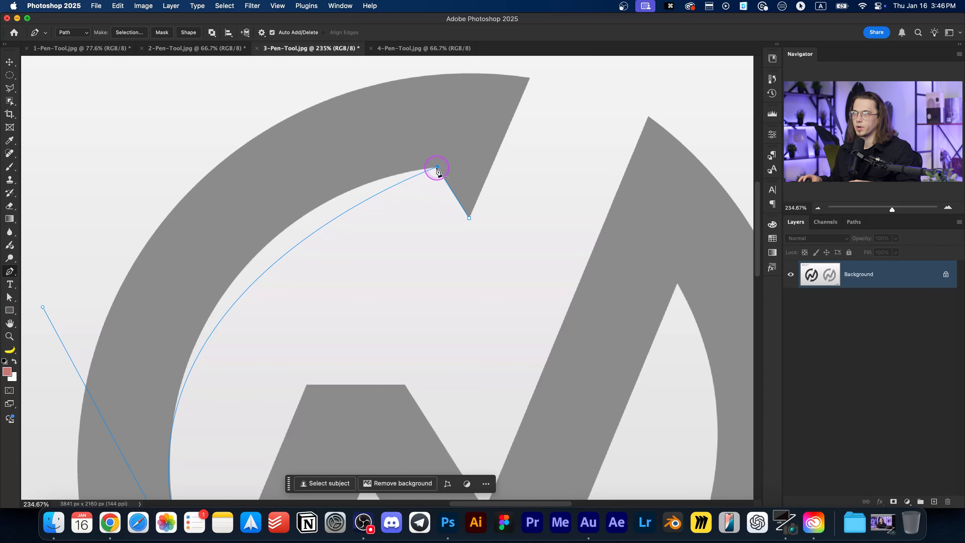
right_click(10, 272)
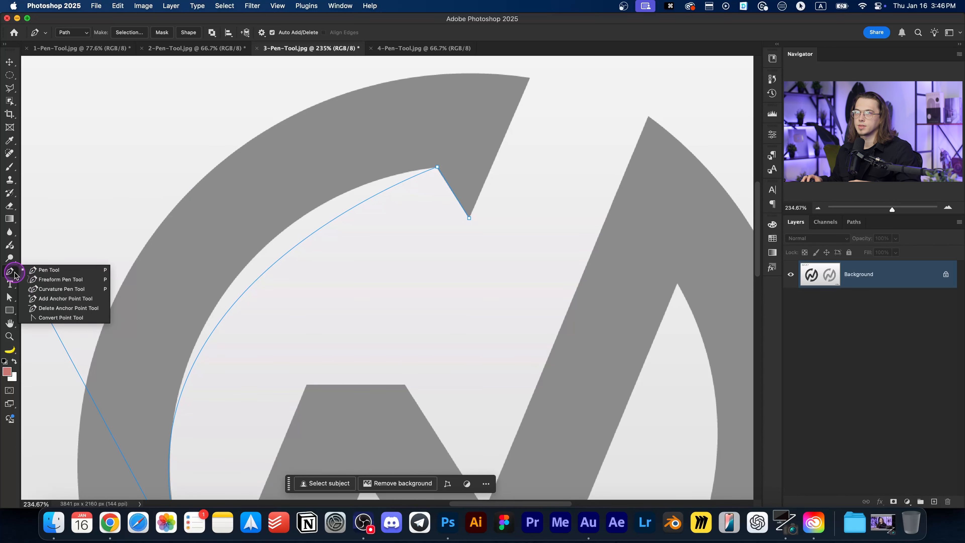
left_click(78, 318)
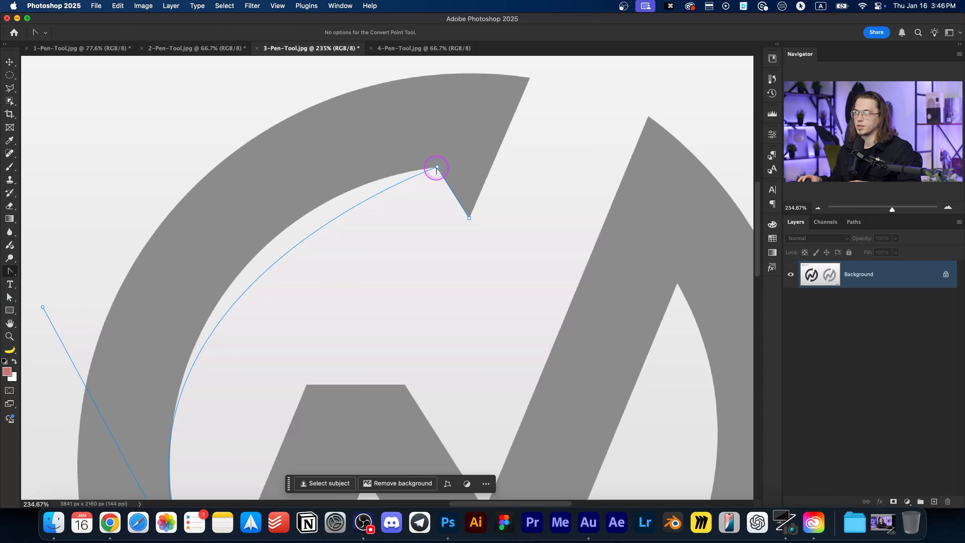
left_click_drag(438, 167, 347, 169)
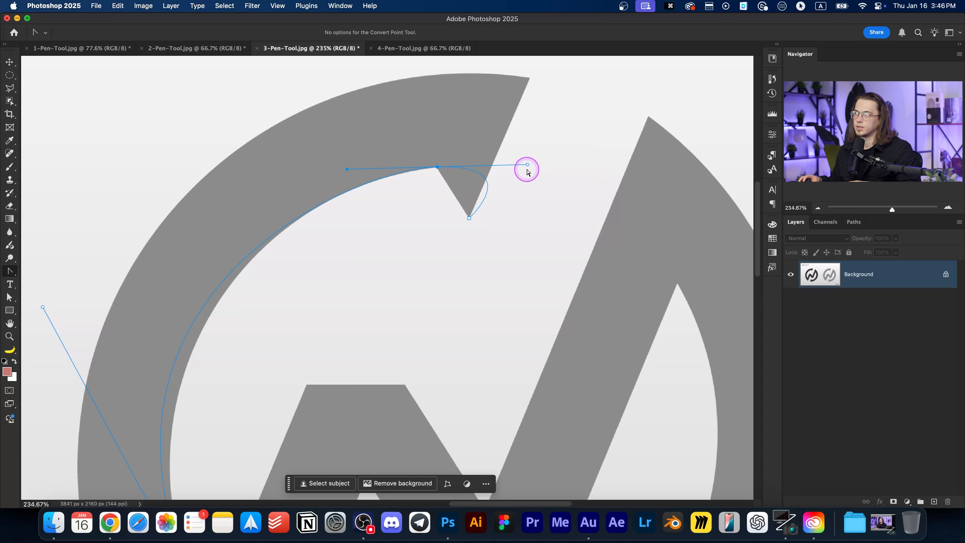
left_click_drag(528, 165, 441, 170)
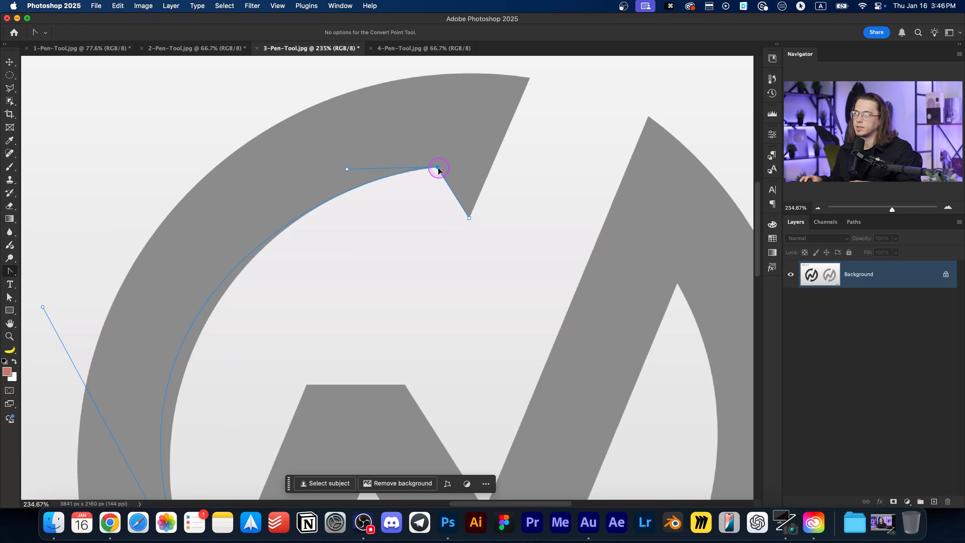
Step: Fine-tune the handles at both ends of the inner arc so the curve follows the gray logo's edge
left_click_drag(426, 223, 466, 173)
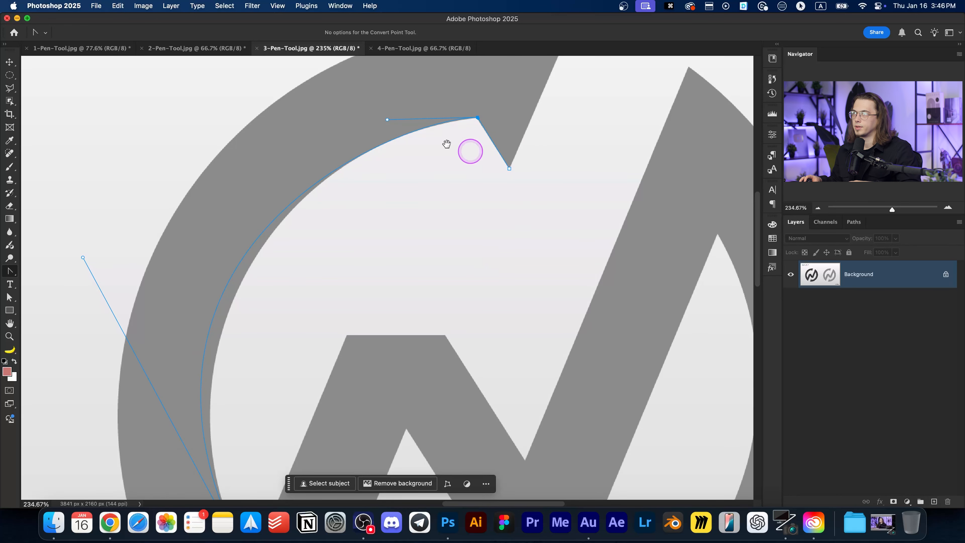
scroll(273, 261, "down", 5)
left_click_drag(306, 229, 309, 225)
left_click_drag(209, 201, 224, 212)
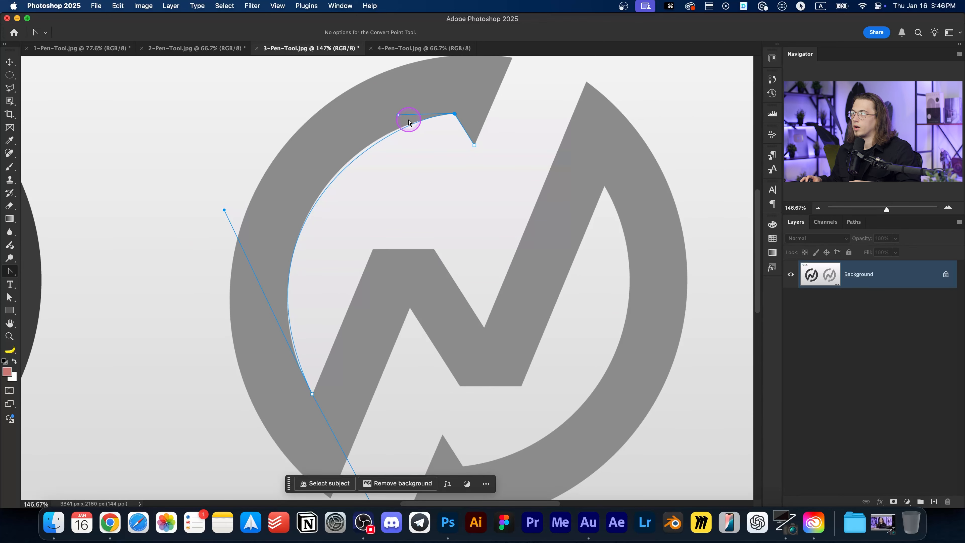
left_click_drag(397, 115, 391, 113)
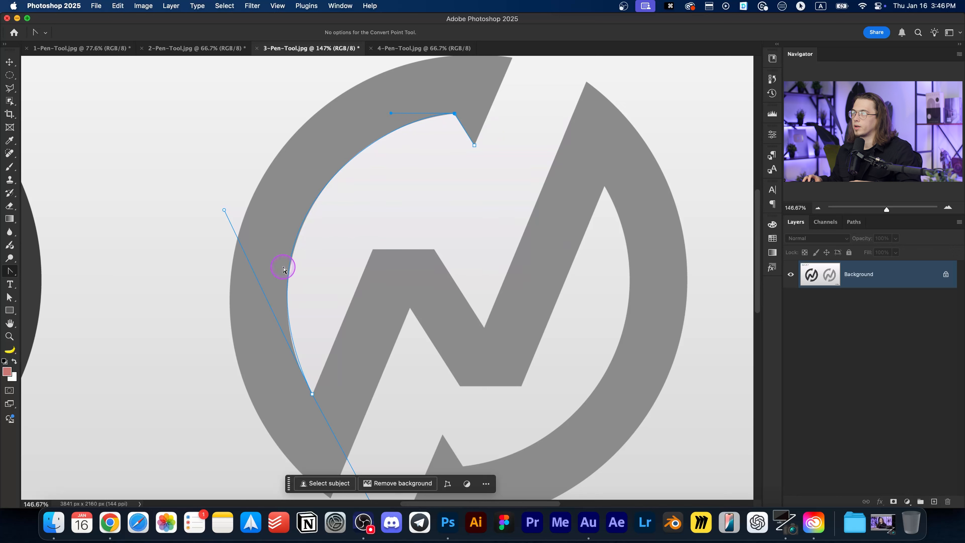
left_click_drag(224, 210, 223, 215)
left_click_drag(391, 114, 389, 114)
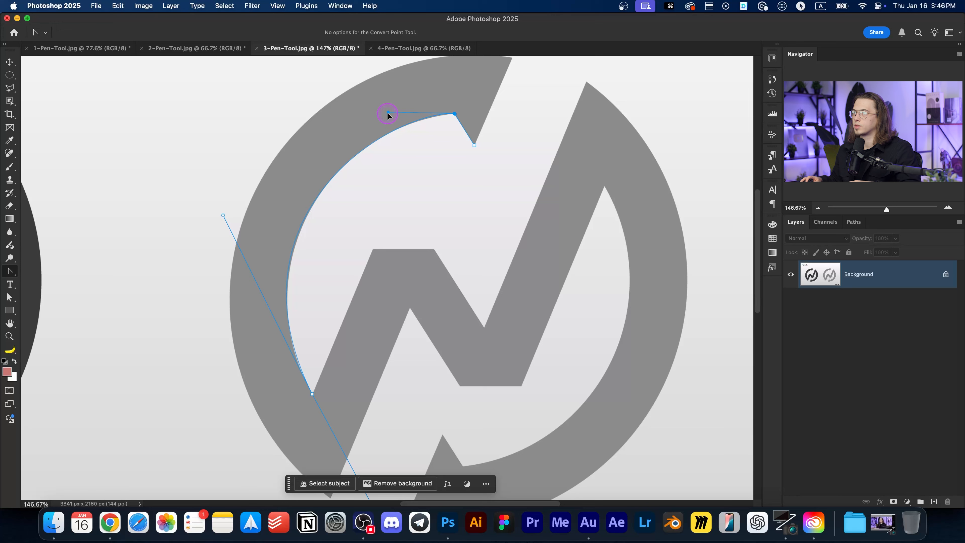
left_click_drag(380, 370, 372, 314)
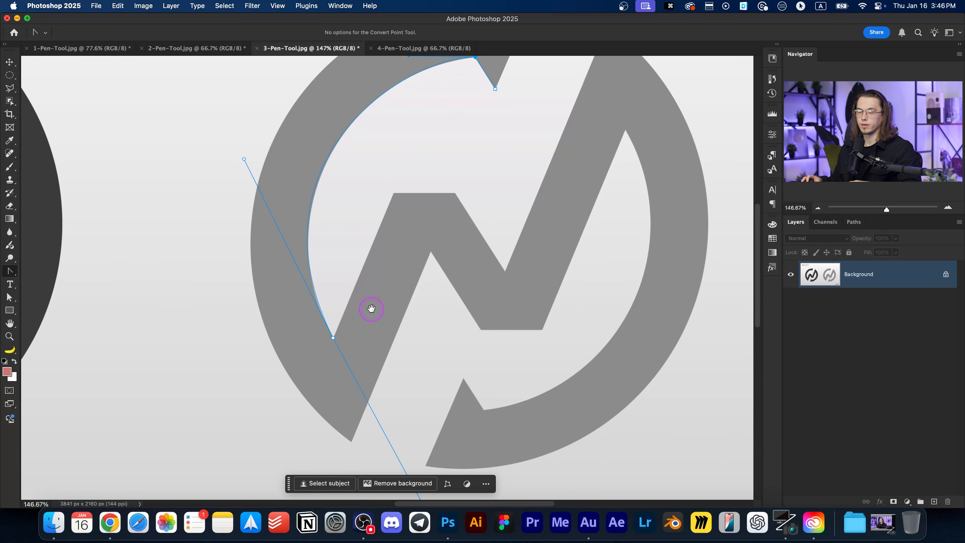
left_click_drag(350, 179, 345, 213)
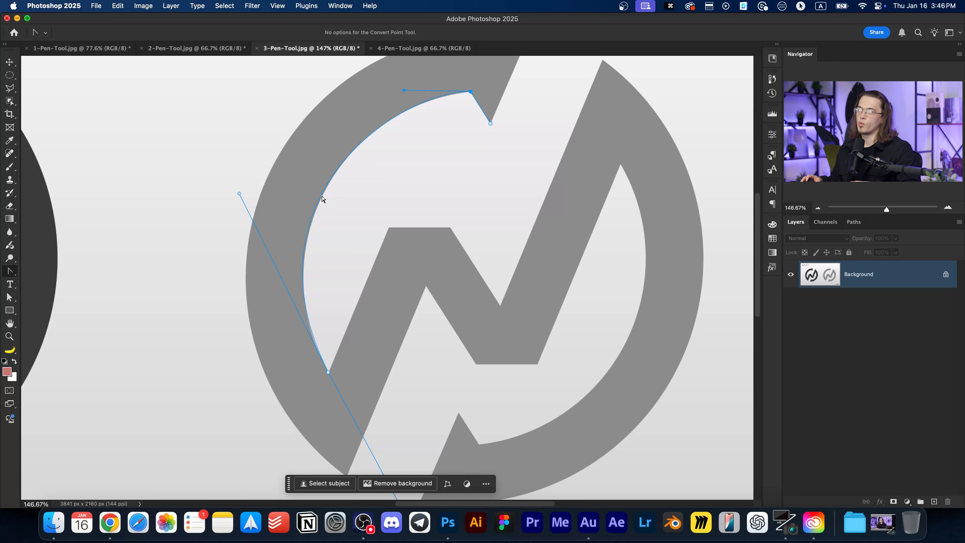
left_click_drag(239, 193, 241, 197)
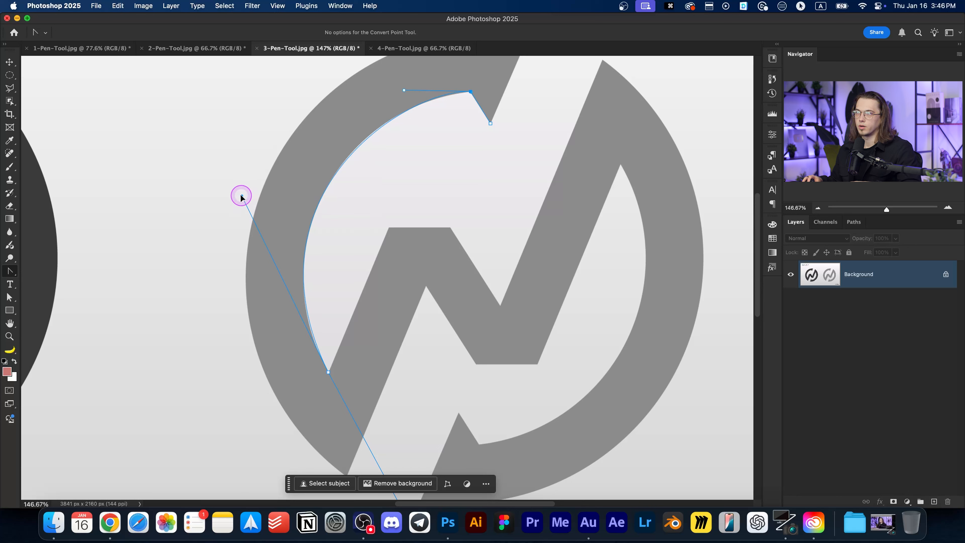
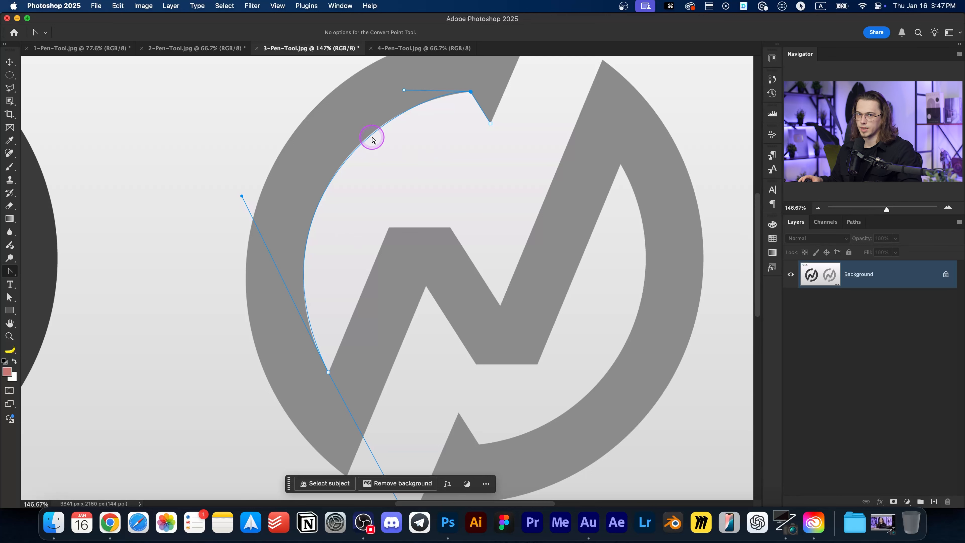
Step: Resume the path with the Pen tool at the arc's lower anchor, anchor the zigzag's upper-left corner, and inspect the lower anchor's outgoing handle
scroll(391, 221, "down", 2)
key("p")
scroll(330, 362, "up", 5)
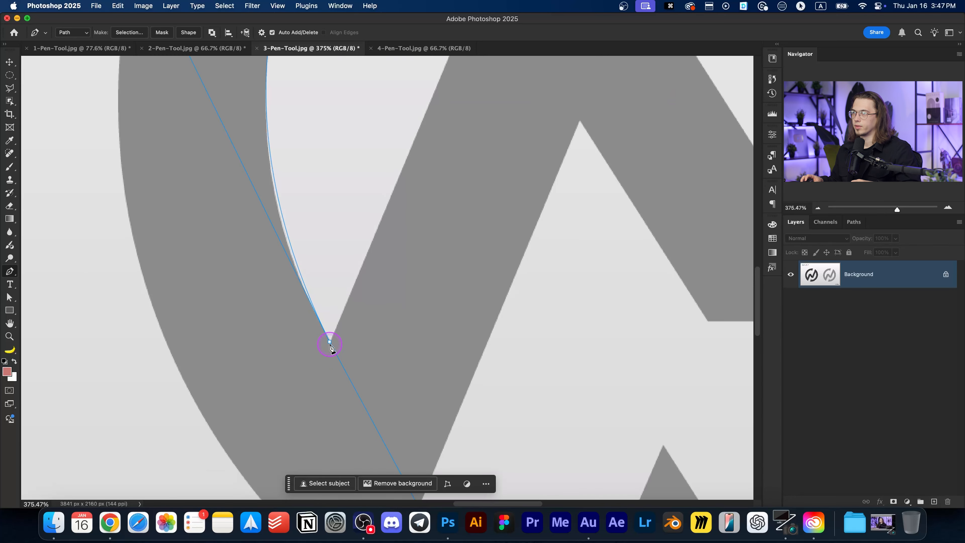
scroll(335, 339, "down", 4)
left_click_drag(416, 237, 392, 259)
scroll(374, 219, "up", 3)
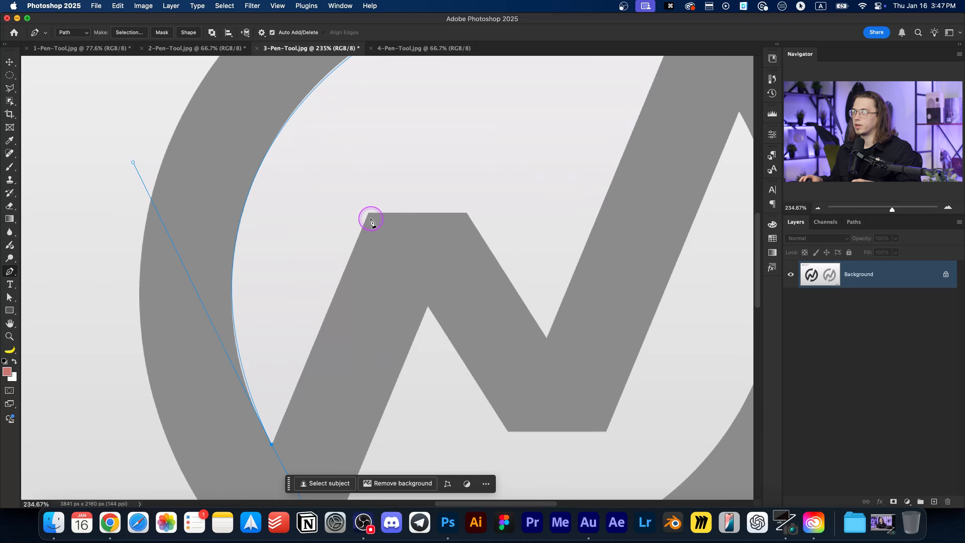
left_click(369, 214)
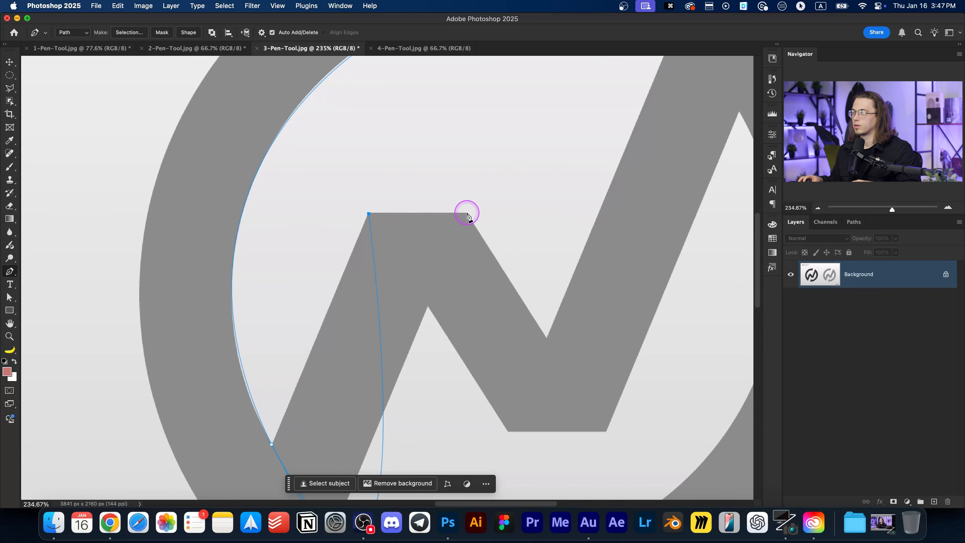
scroll(467, 215, "down", 2)
scroll(405, 214, "down", 5)
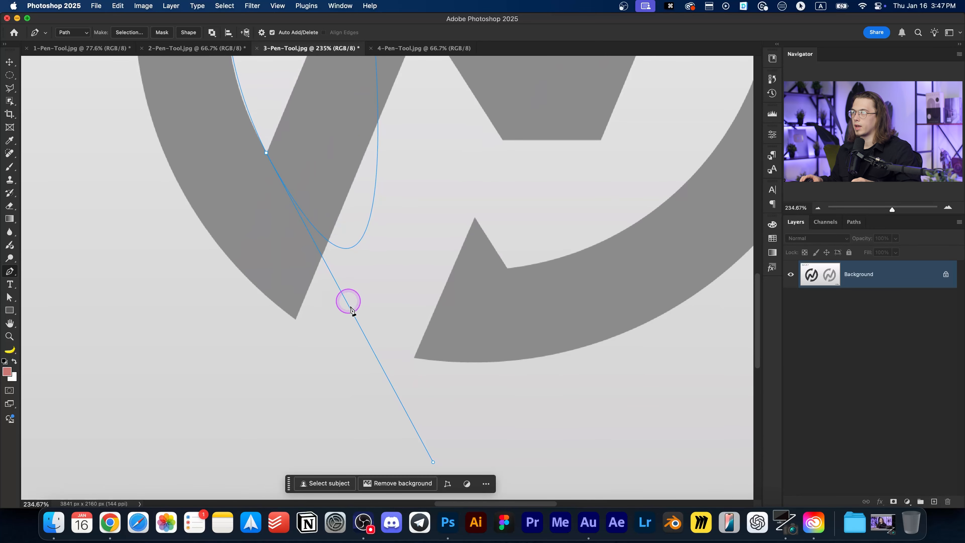
Step: Using the Convert Point Tool, collapse the outgoing handle of the inner arc's lower anchor so the zigzag's first segment runs straight
scroll(388, 145, "up", 4)
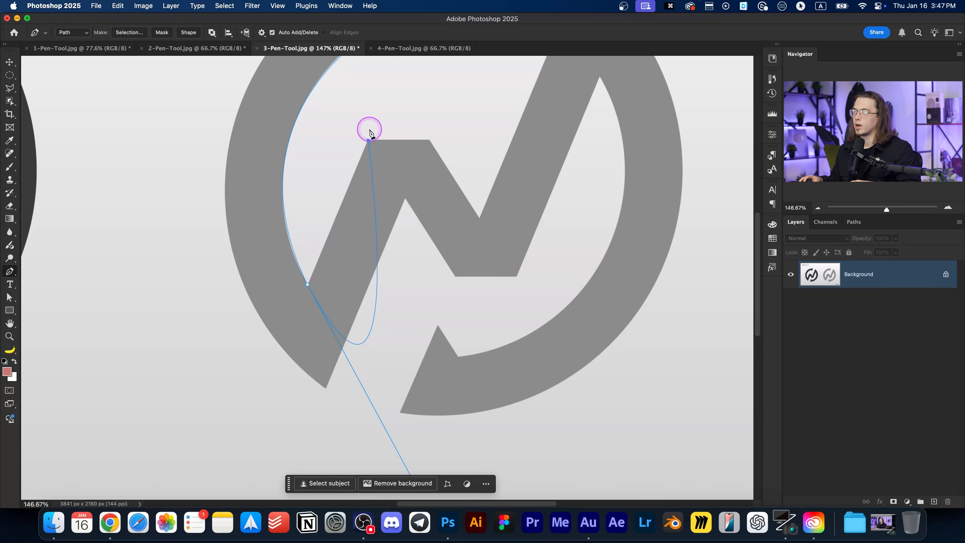
scroll(365, 254, "down", 4)
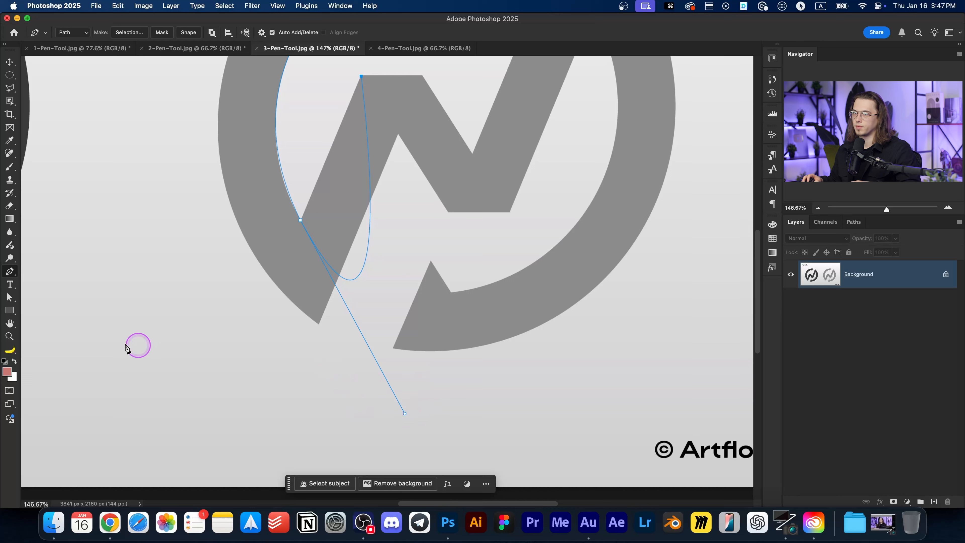
right_click(10, 271)
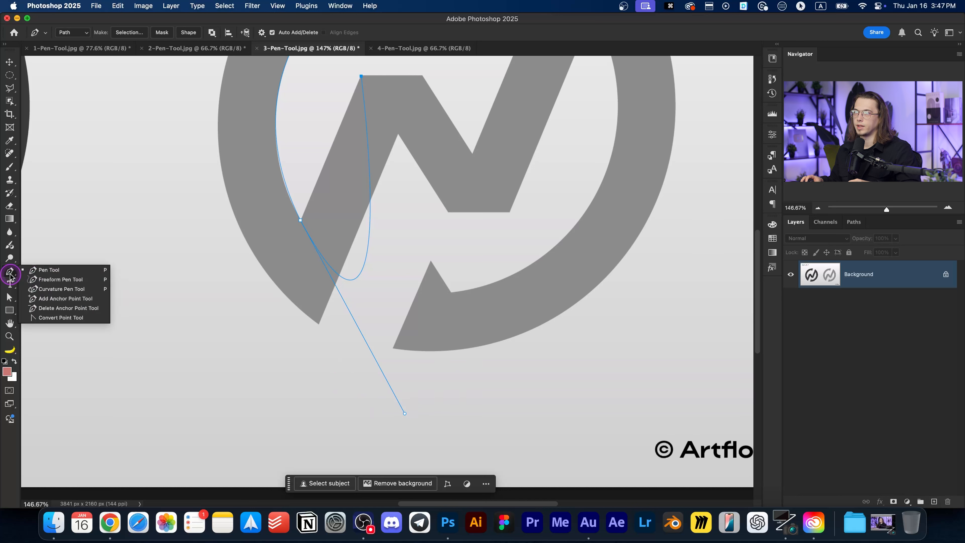
left_click(61, 321)
left_click_drag(404, 412, 310, 248)
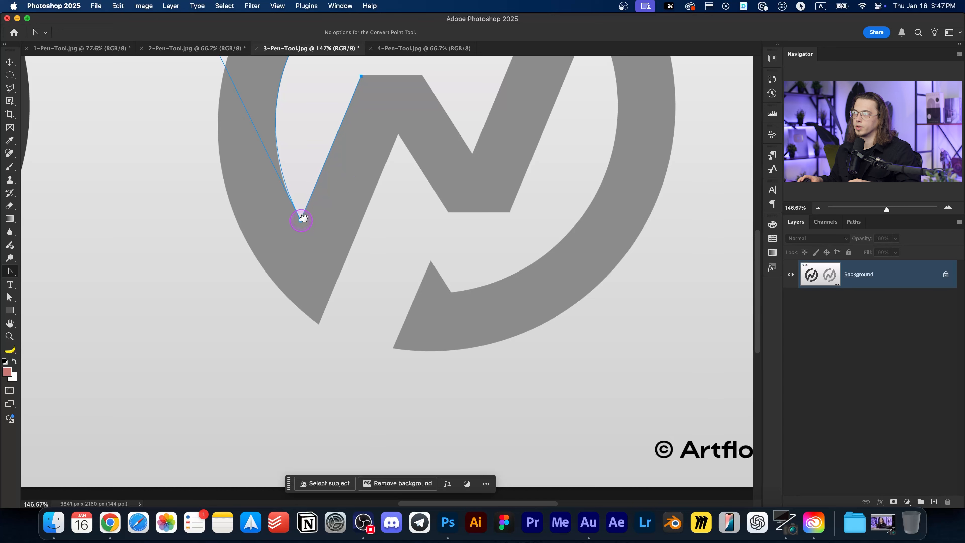
Step: Resume the path with the Pen tool at the zigzag's upper-left corner, anchoring the upper-right corner, the valley and the logo's upper-right tip
scroll(303, 218, "up", 5)
key("p")
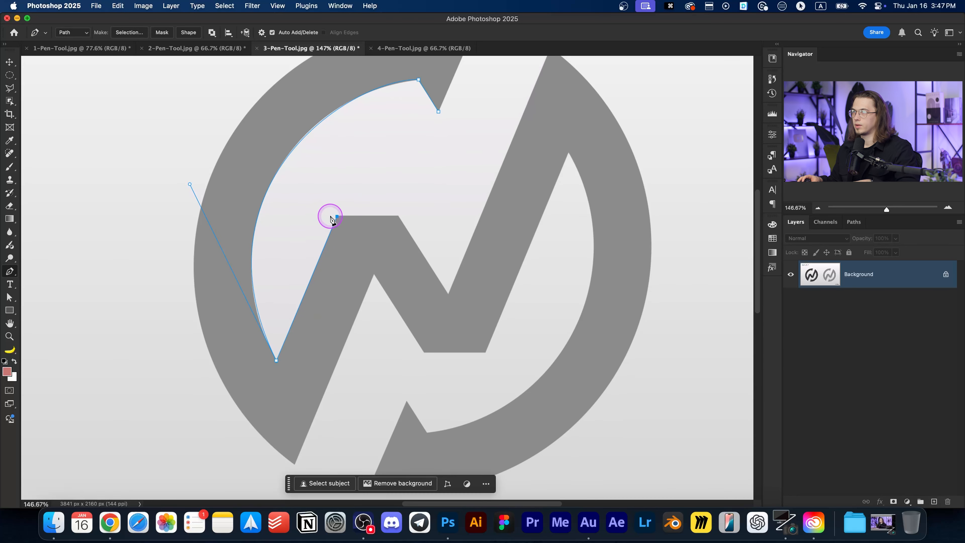
left_click(337, 217)
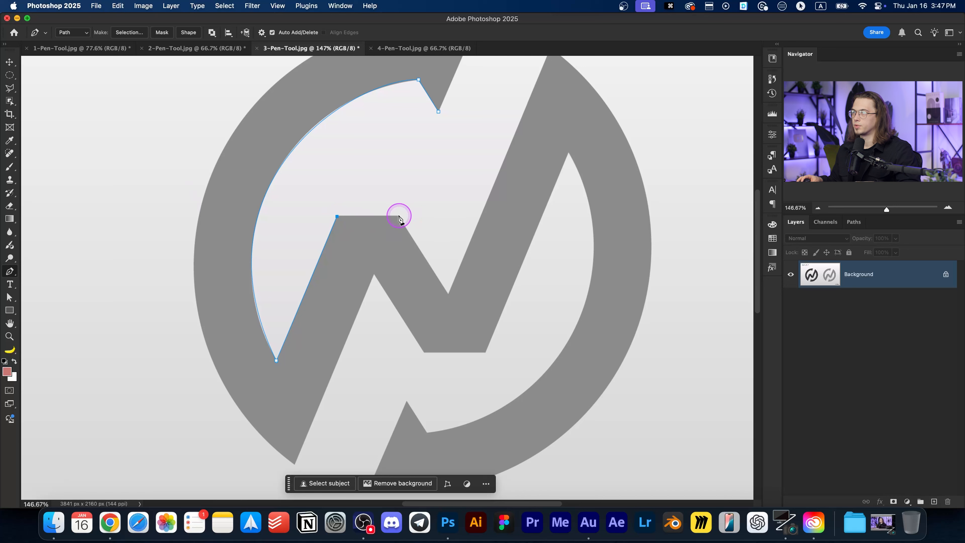
left_click(399, 215)
left_click(447, 294)
scroll(586, 157, "up", 4)
scroll(586, 157, "right", 4)
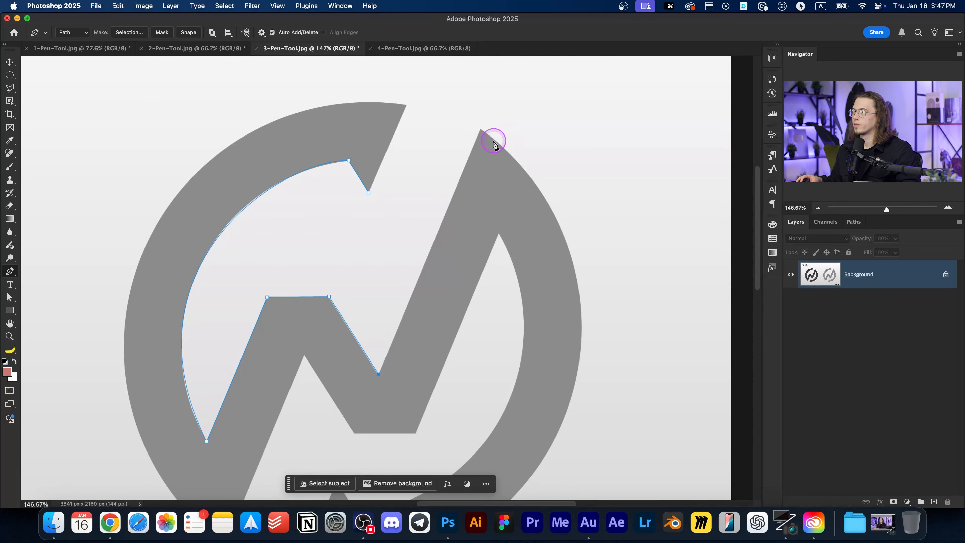
left_click(482, 130)
Step: Anchor the right outer arc's lower tip and use the Convert Point Tool to pull a long horizontal handle from it
scroll(551, 108, "down", 3)
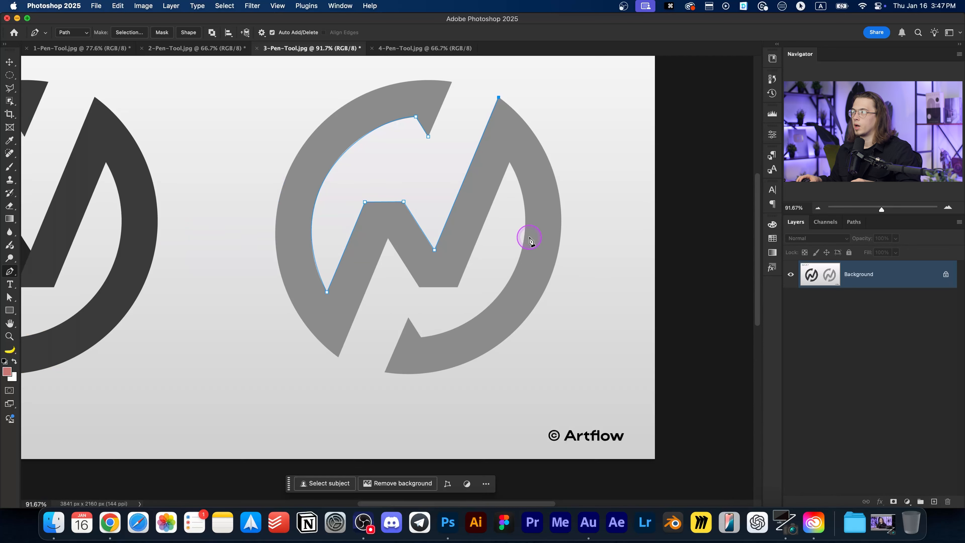
left_click_drag(545, 199, 519, 208)
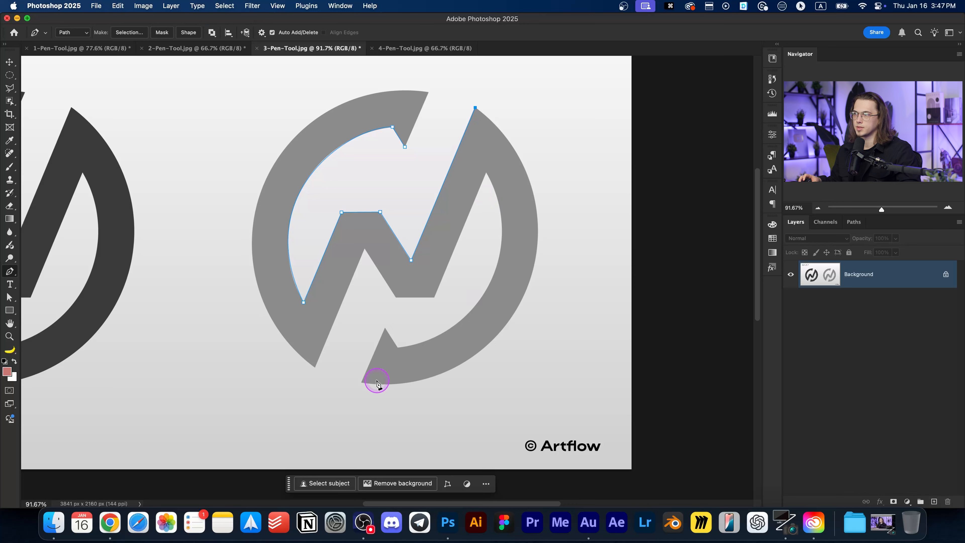
left_click(361, 383)
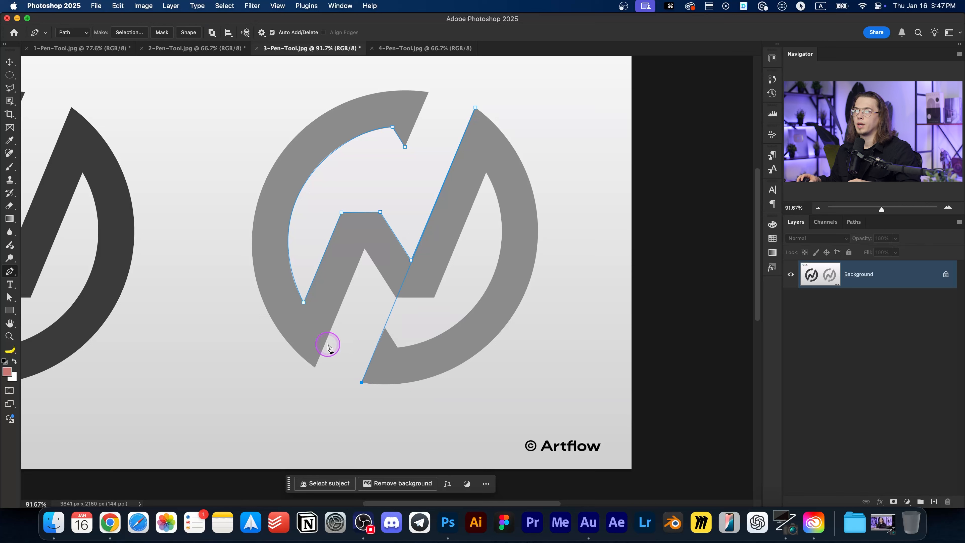
left_click(7, 274)
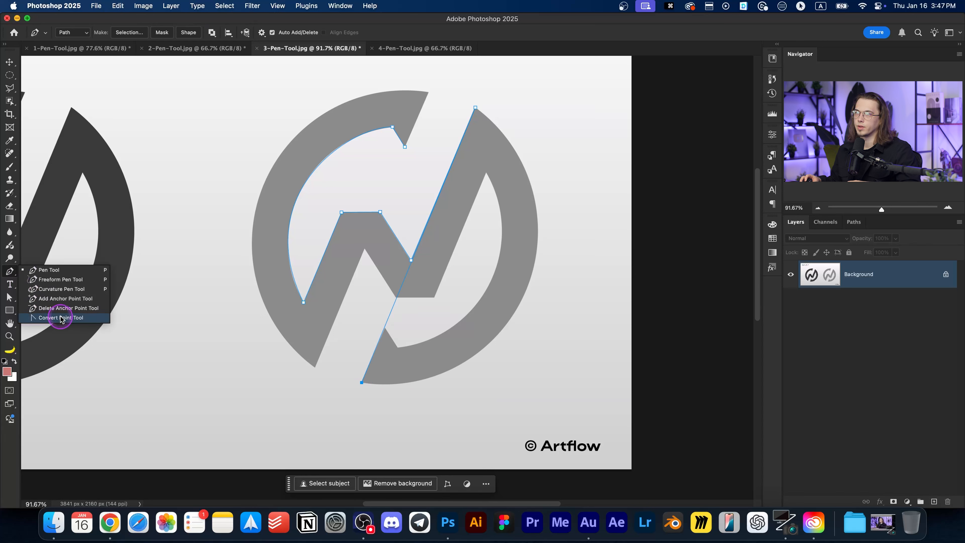
left_click(57, 324)
left_click_drag(362, 384, 109, 383)
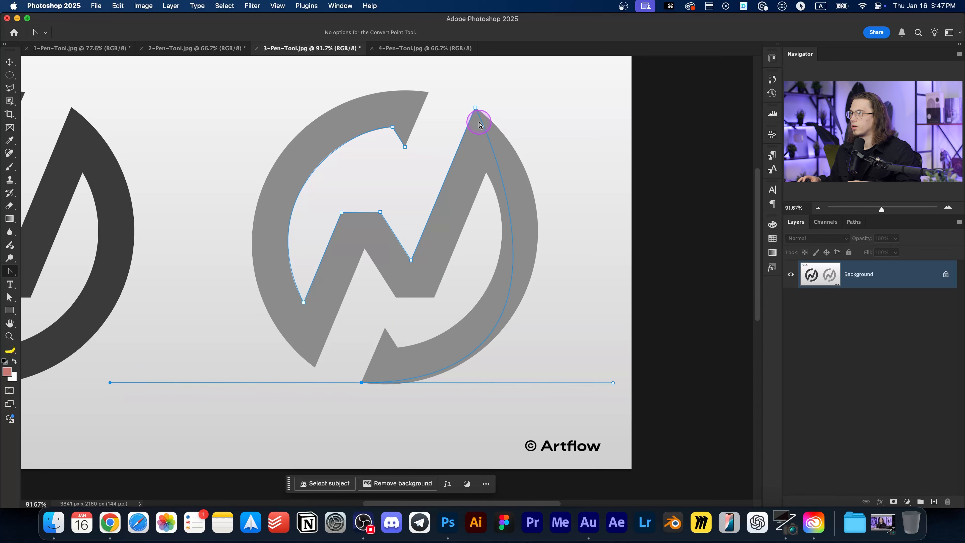
Step: Fit the right outer arc to the gray edge by adjusting the handles at both tips, collapsing the upper tip's unused handle onto its anchor
left_click_drag(476, 108, 543, 144)
left_click_drag(411, 79, 485, 113)
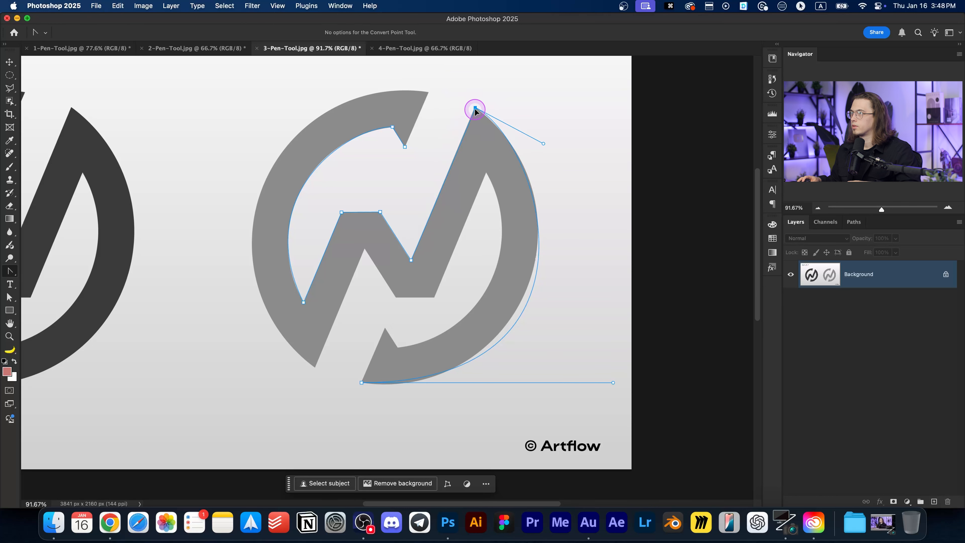
left_click_drag(544, 144, 547, 150)
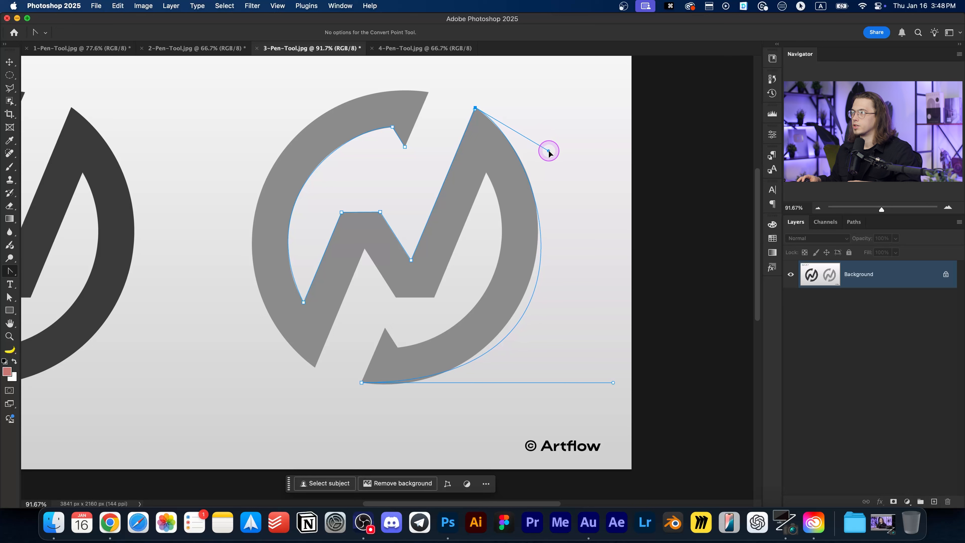
left_click_drag(612, 383, 578, 397)
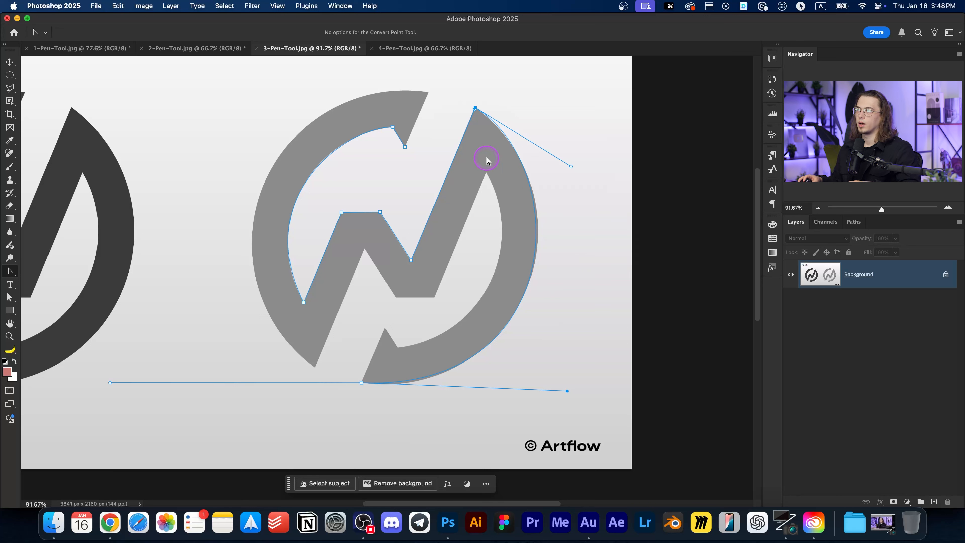
left_click_drag(509, 188, 468, 145)
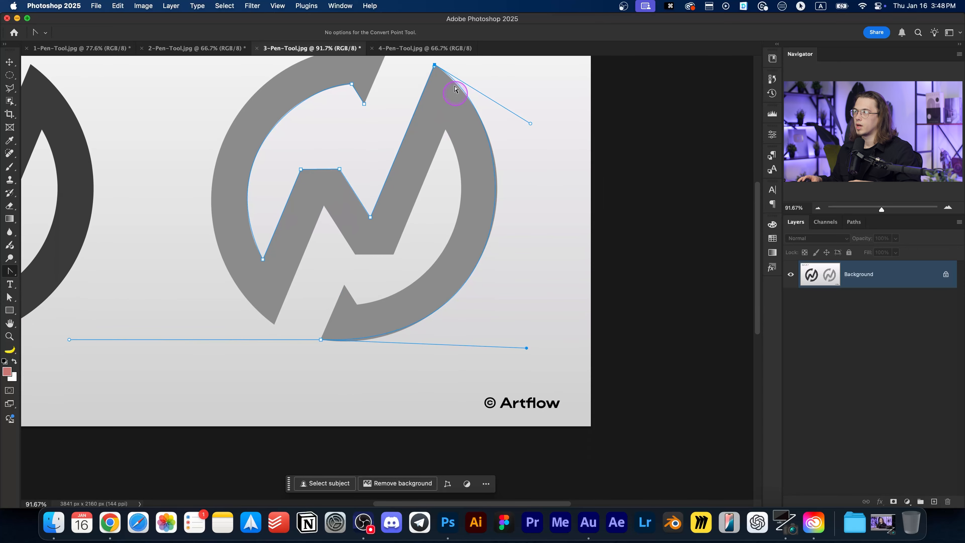
left_click_drag(527, 348, 523, 350)
left_click_drag(416, 259, 425, 267)
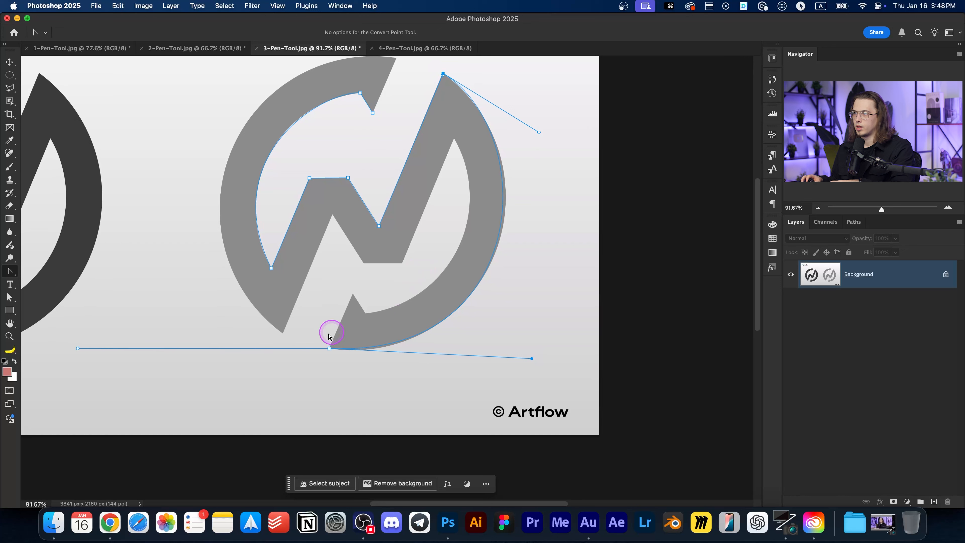
Step: Collapse the lower tip's outgoing handle and continue the path with the Pen tool through the lower notch's two corners
left_click_drag(78, 348, 347, 348)
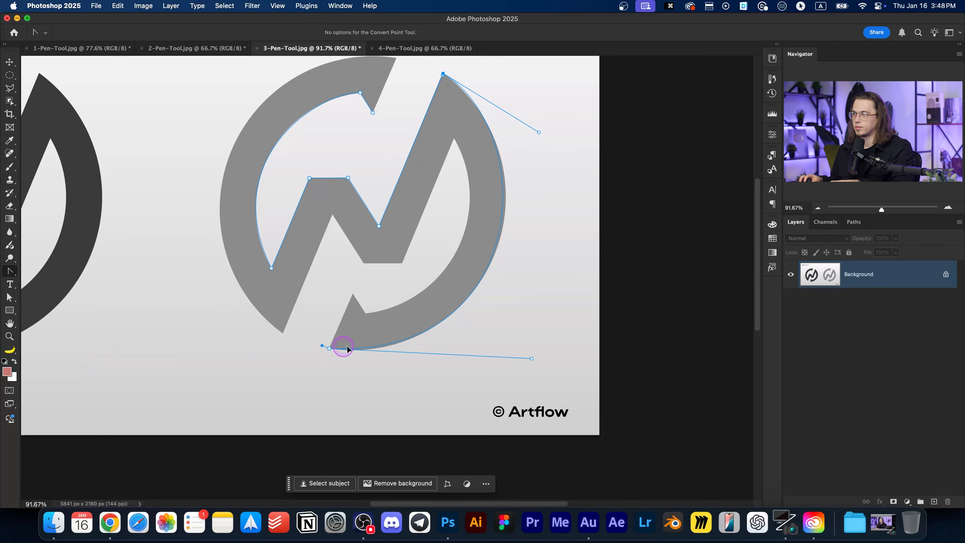
left_click(329, 348)
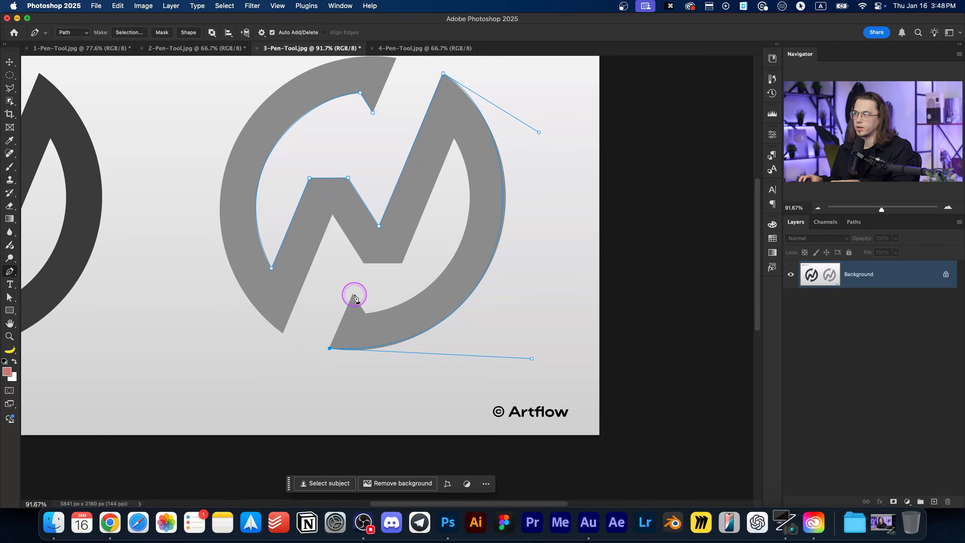
left_click(353, 294)
left_click(365, 314)
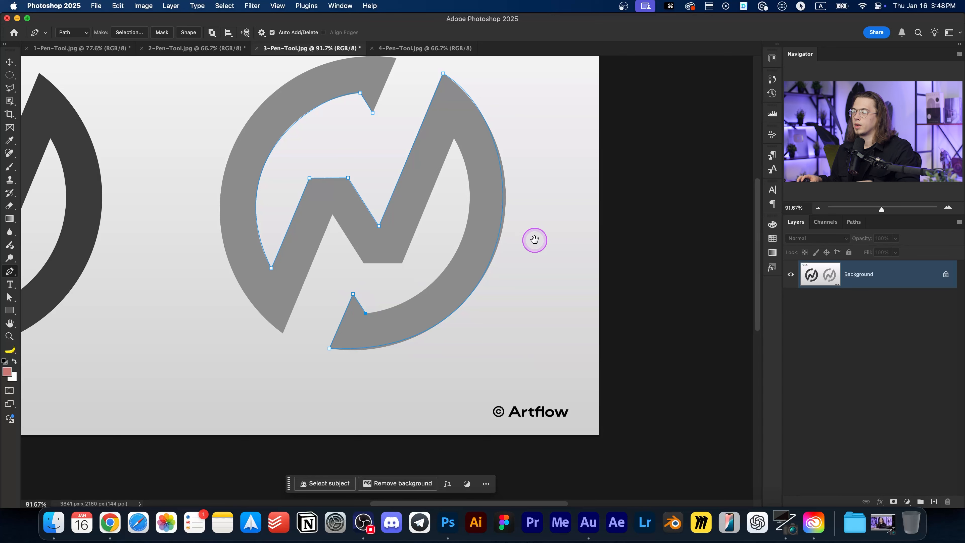
Step: Trace the right inner arc with a curved anchor partway along its edge, ending at the arc's upper corner
scroll(544, 255, "up", 5)
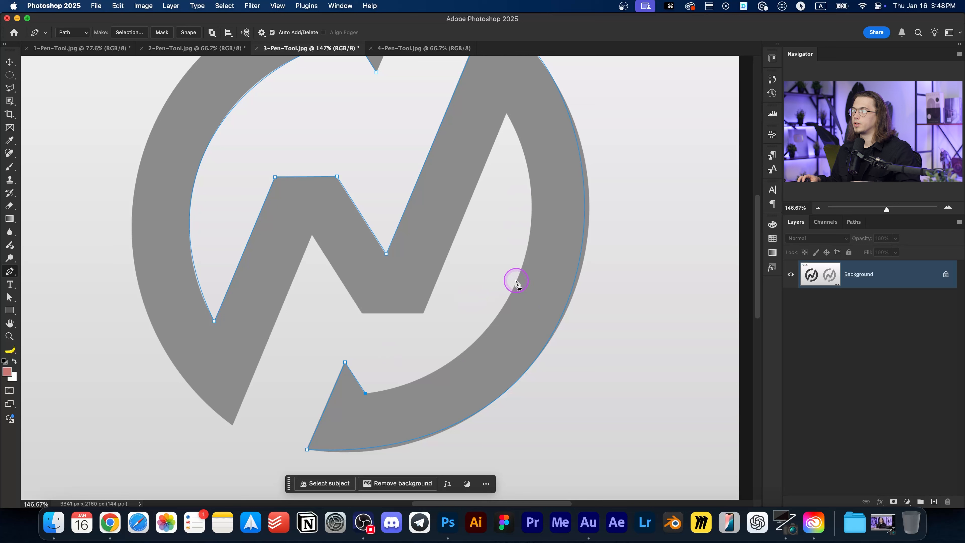
left_click_drag(512, 293, 572, 190)
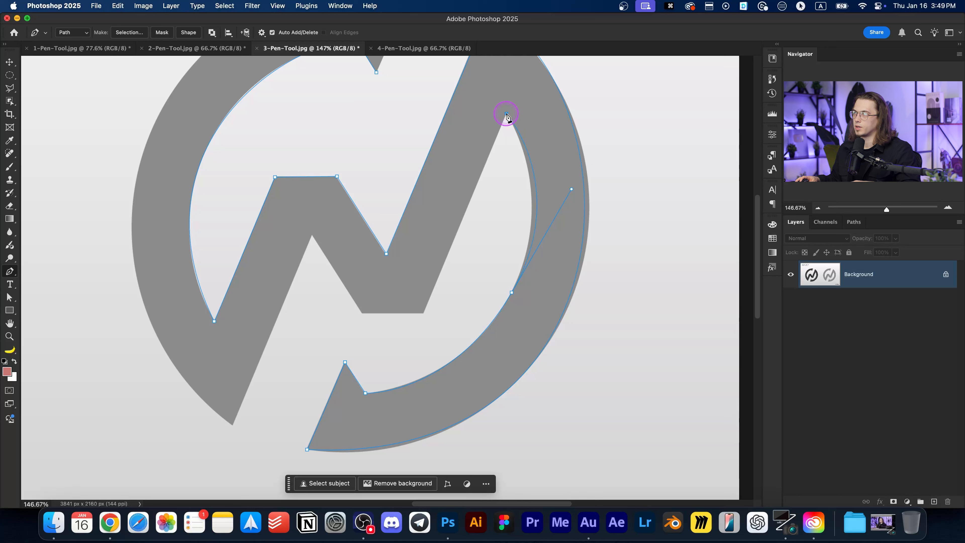
left_click(506, 114)
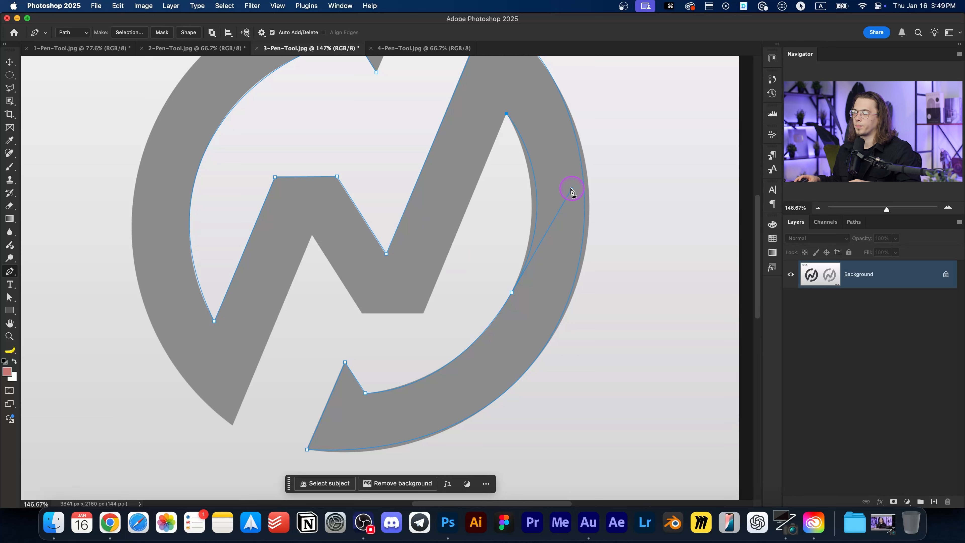
Step: Using the Direct Selection Tool, fine-tune both handles of the right inner arc's middle anchor so the curve follows the gray edge
key("a")
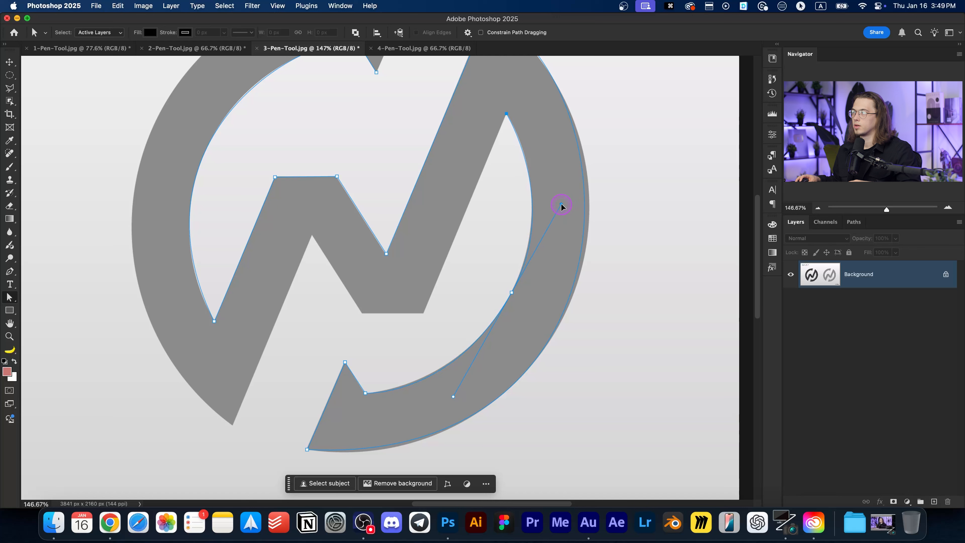
left_click_drag(562, 204, 602, 119)
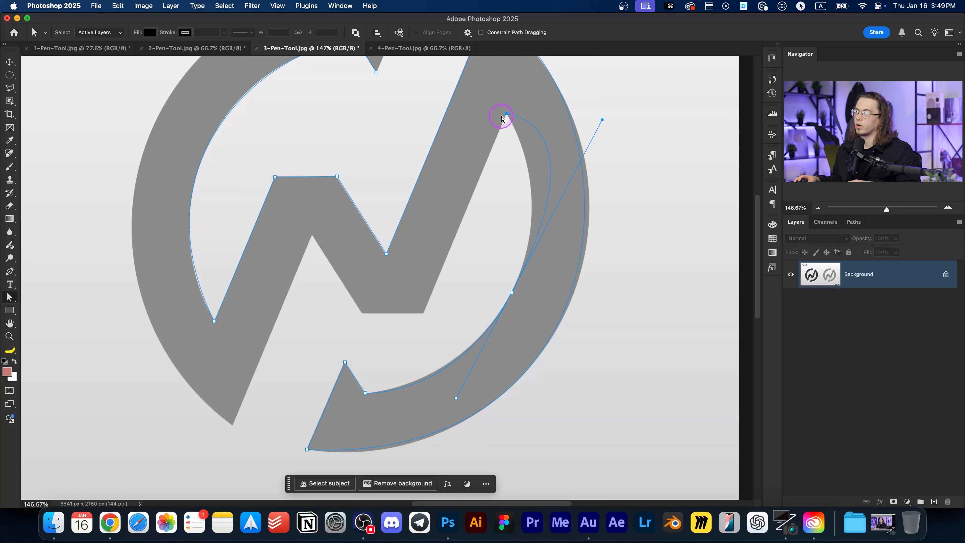
left_click_drag(602, 119, 587, 148)
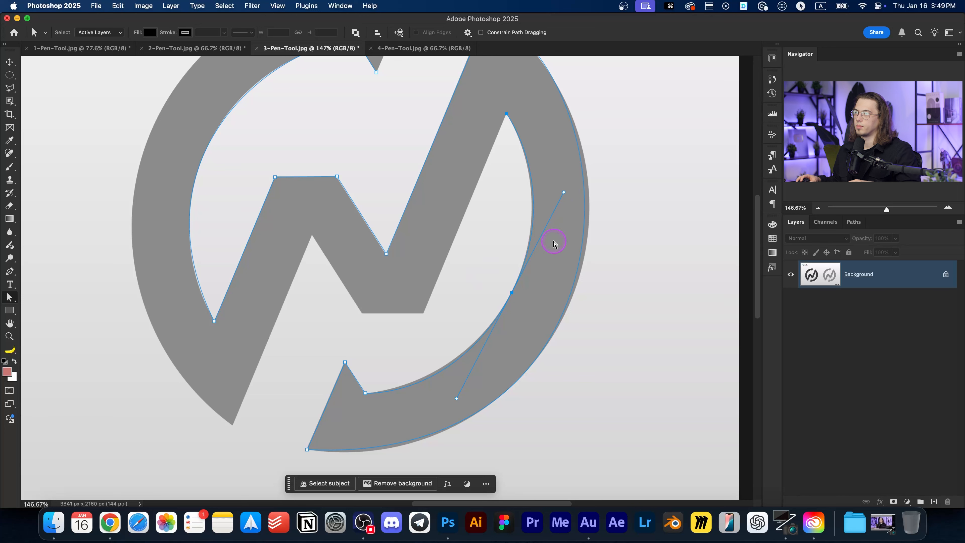
left_click(458, 396)
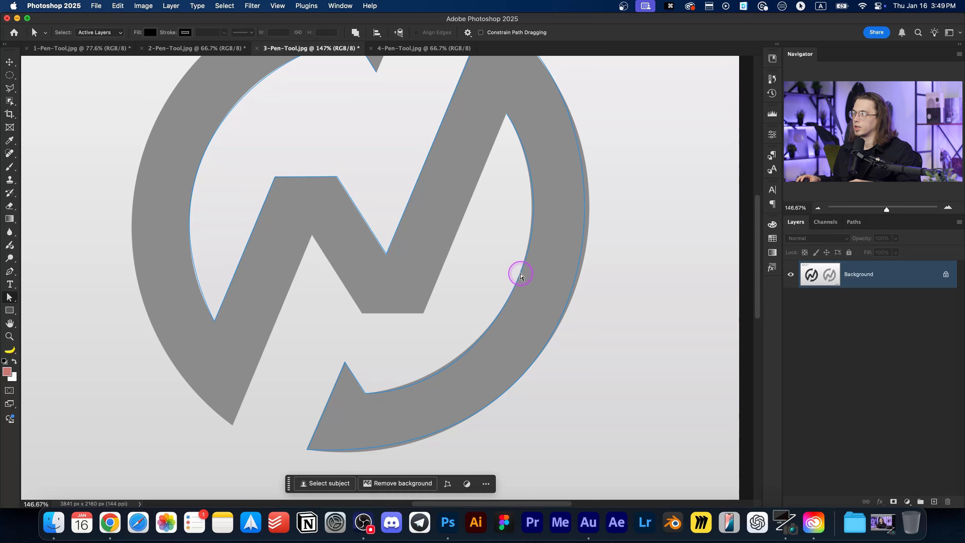
left_click(521, 275)
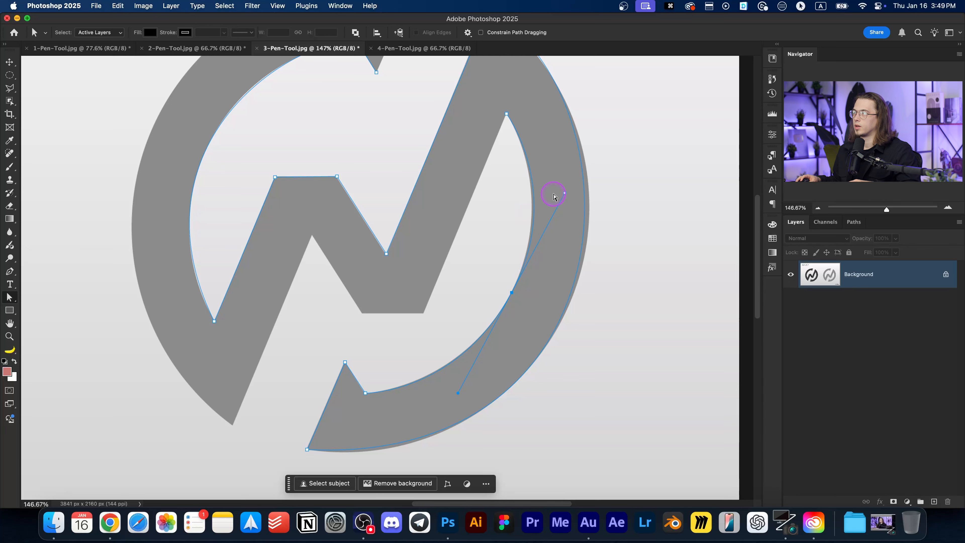
scroll(540, 171, "up", 1)
scroll(539, 172, "left", 1)
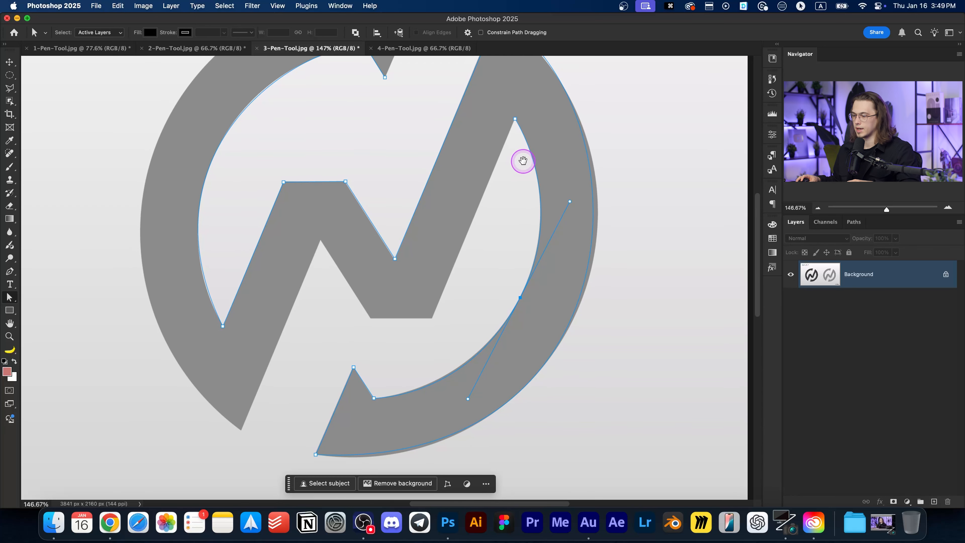
Step: Resume the path with the Pen tool at the inner arc's upper corner and trace the zigzag's underside to the logo's lower-left tip
key("p")
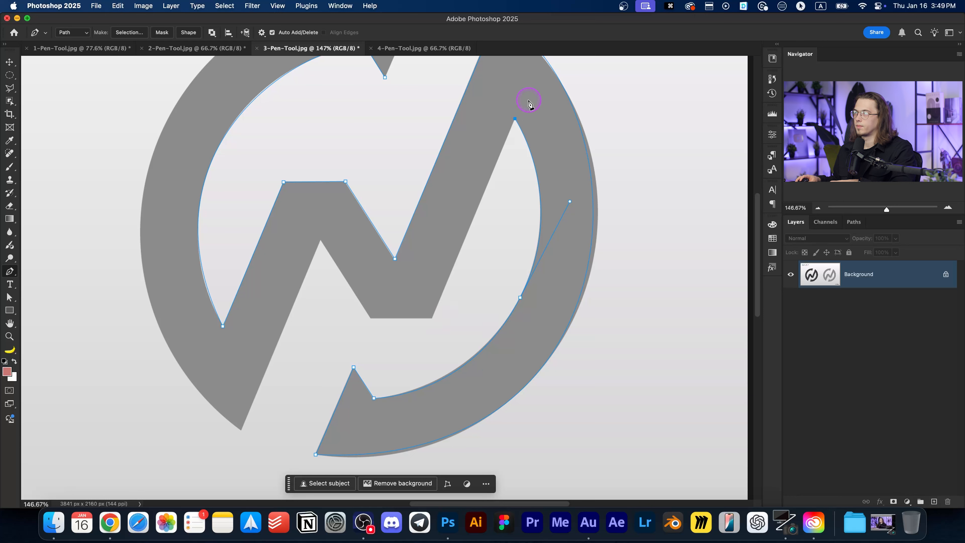
left_click(432, 320)
left_click(372, 317)
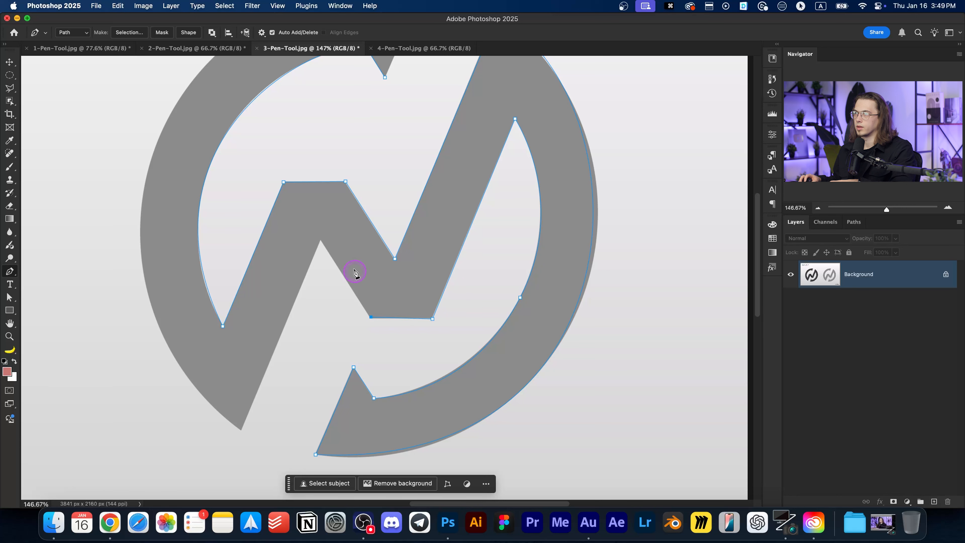
left_click(240, 430)
Step: Trace the left outer arc to its upper tip, shape it with handles at both ends, and collapse the upper tip's outgoing handle
scroll(246, 241, "down", 5)
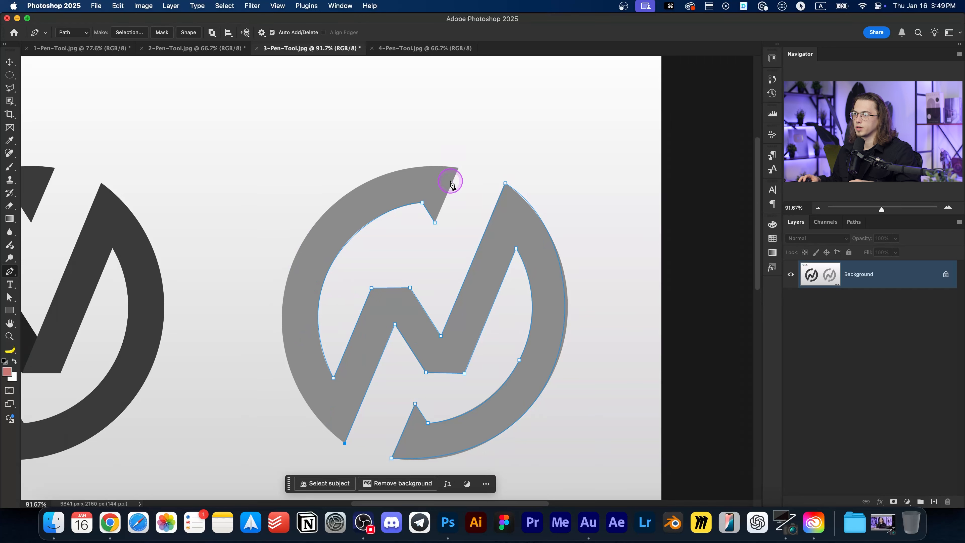
left_click_drag(459, 167, 612, 156)
left_click_drag(345, 443, 213, 331)
left_click_drag(304, 178, 306, 154)
left_click_drag(611, 156, 611, 181)
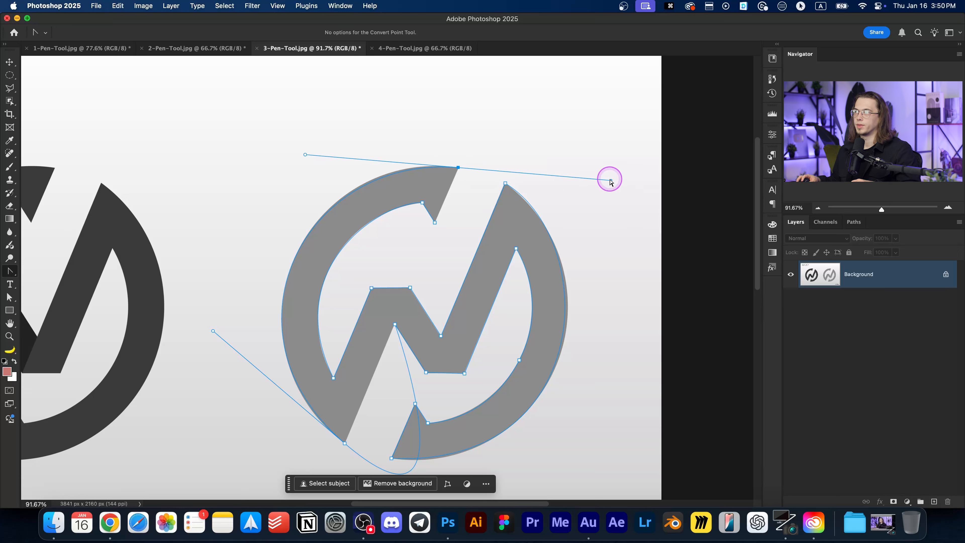
left_click(459, 169)
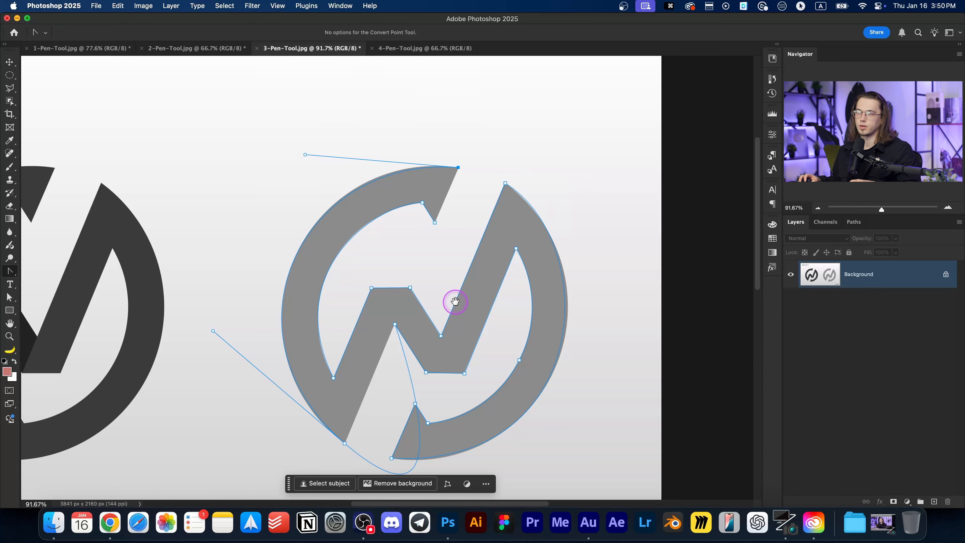
left_click_drag(456, 301, 465, 203)
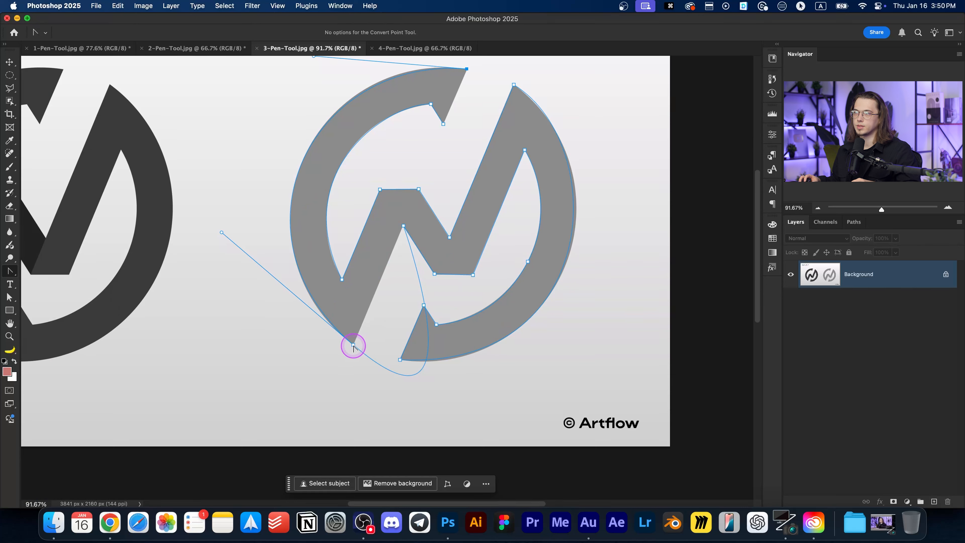
Step: Collapse the outgoing handle of the gray logo's lower-left tip with the Convert Point Tool so the adjoining zigzag edge is straight
left_click_drag(353, 346, 379, 371)
key("super+z")
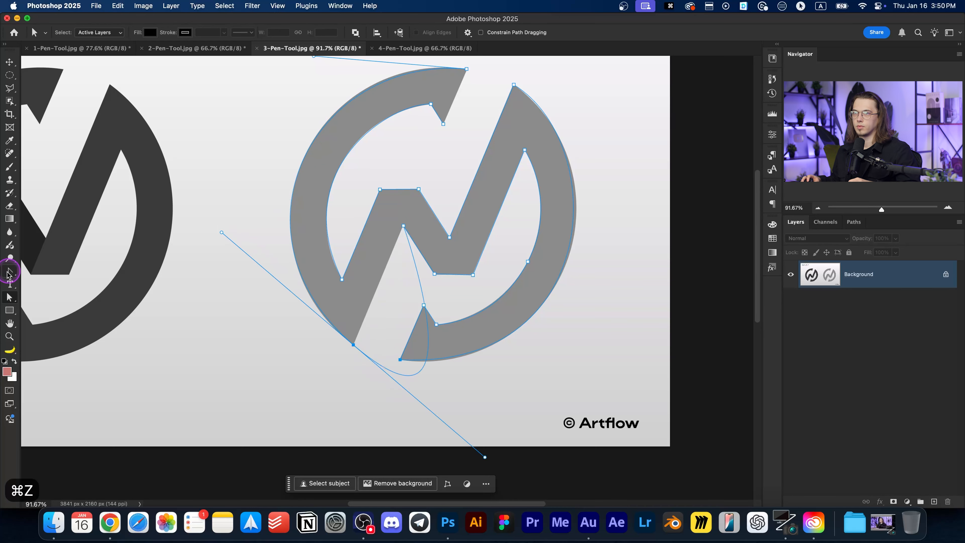
left_click(10, 271)
left_click_drag(486, 457, 354, 346)
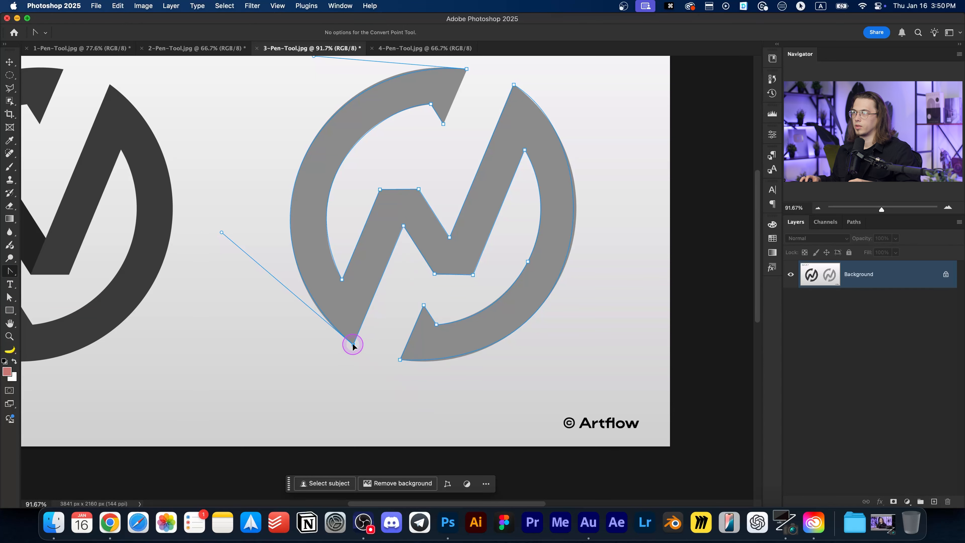
Step: Close the gray logo outline by adding an anchor at the left arc's upper tip and ending at the path's starting corner
scroll(390, 276, "up", 5)
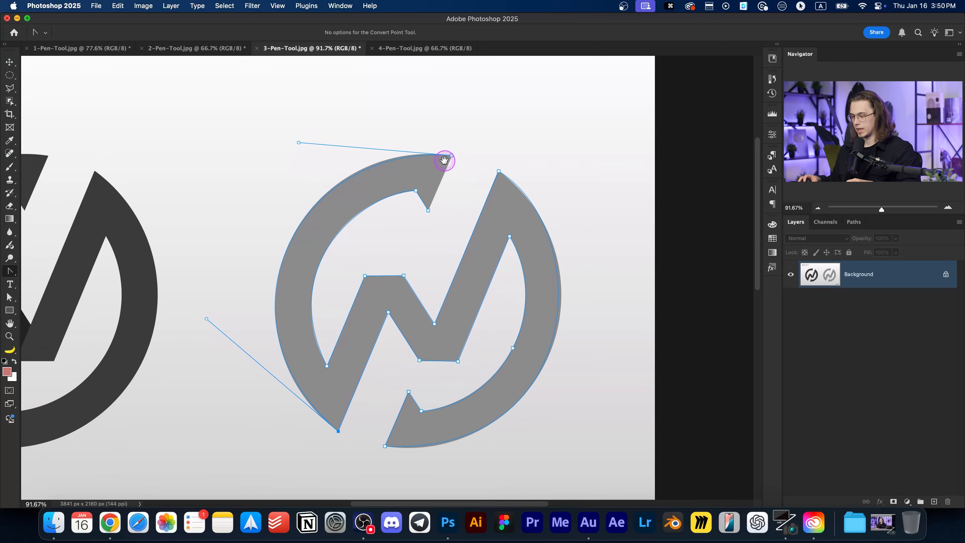
scroll(445, 160, "up", 3)
left_click(453, 152)
left_click(417, 240)
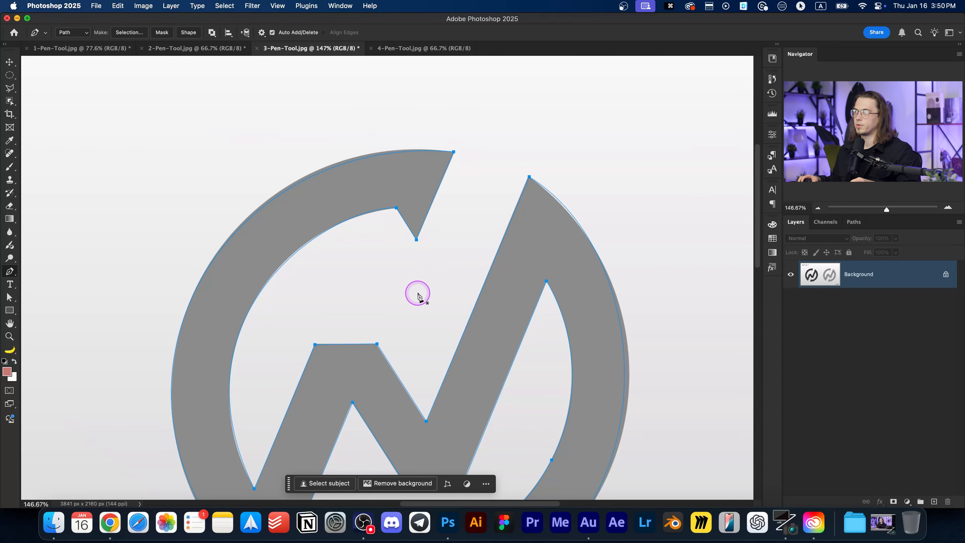
scroll(418, 294, "down", 5)
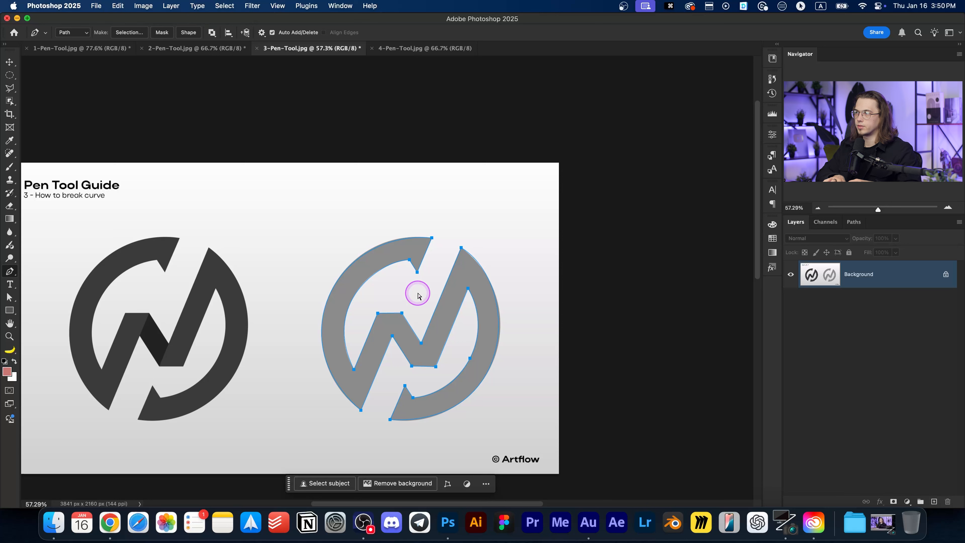
Step: Load the closed path as a selection, copy the gray logo to a new layer and move the copy
key("super+Return")
key("super+j")
key("v")
left_click_drag(418, 297, 250, 296)
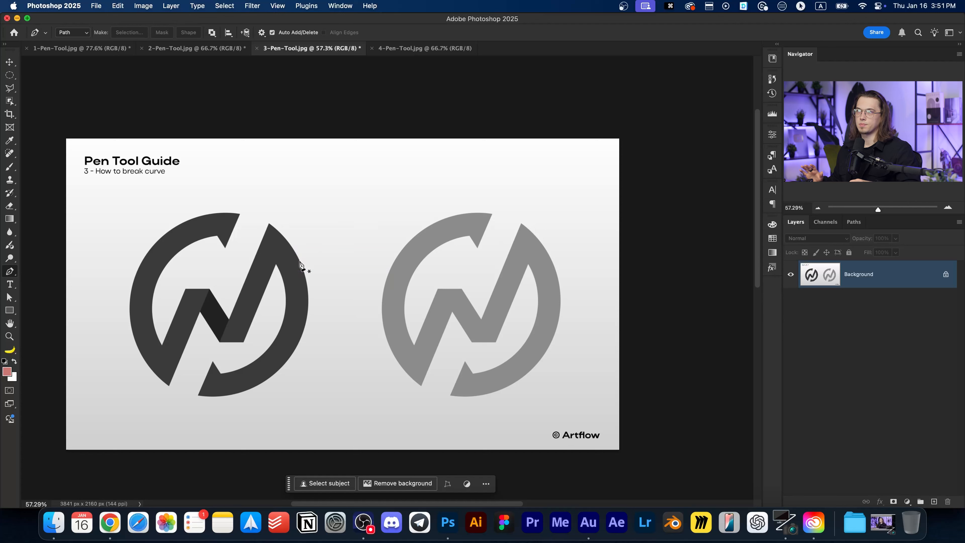
Step: Draw an open test path of four straight-line anchors in the area between the two logos with the Pen tool
left_click(354, 168)
left_click(282, 217)
left_click(344, 342)
left_click(417, 196)
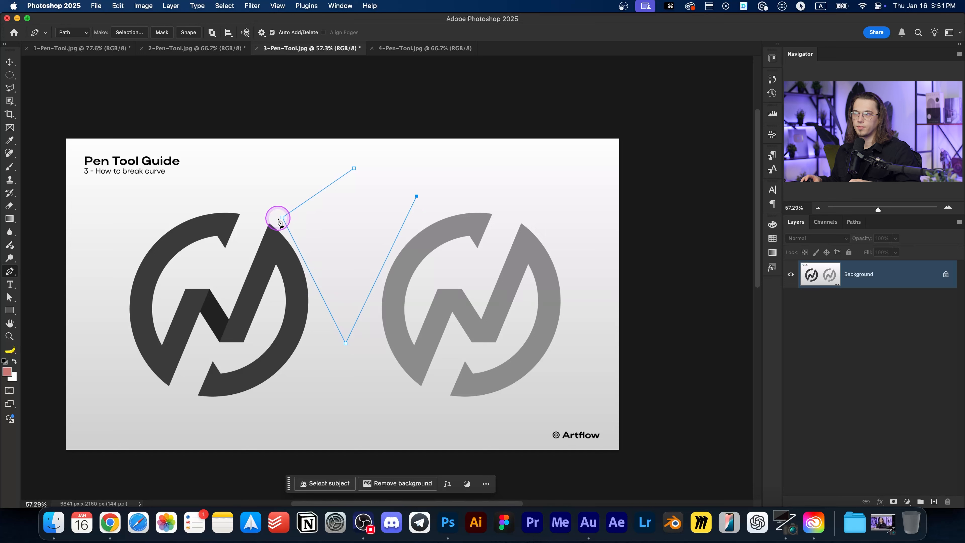
Step: Reposition the test path's anchors before and after closing it, and delete the path
left_click_drag(282, 218, 326, 241)
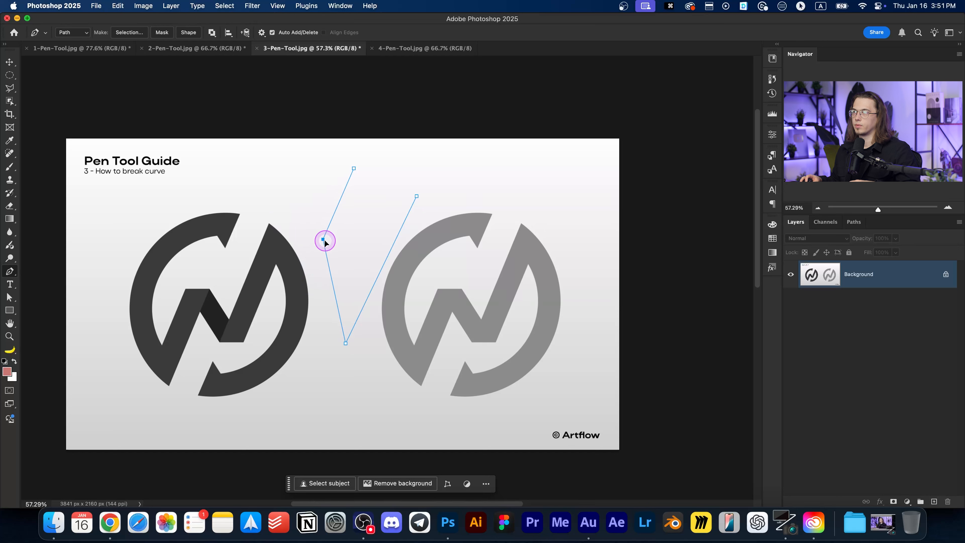
mouse_move(345, 343)
left_mouse_down()
mouse_move(360, 215)
mouse_move(352, 336)
left_mouse_up()
left_click_drag(416, 197, 415, 261)
left_click(354, 168)
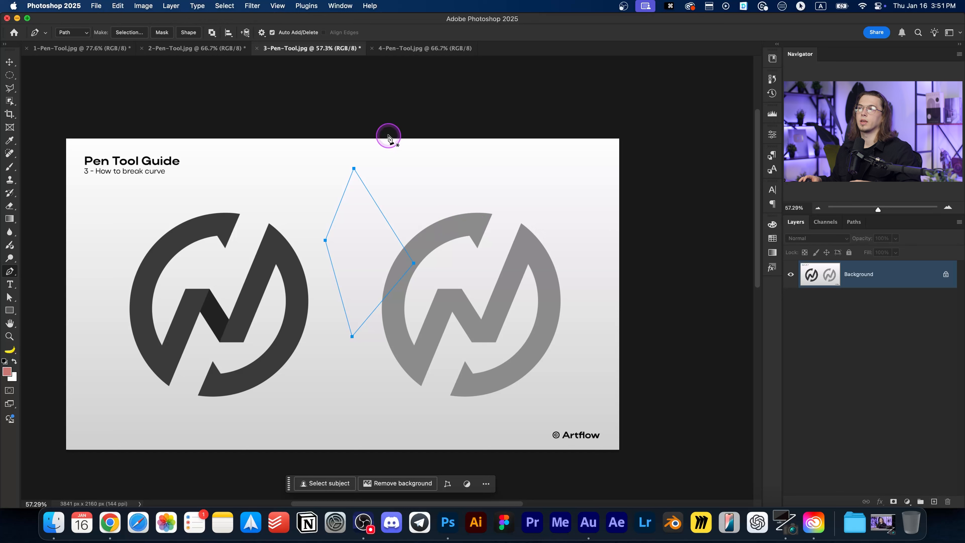
left_click_drag(326, 242, 297, 222)
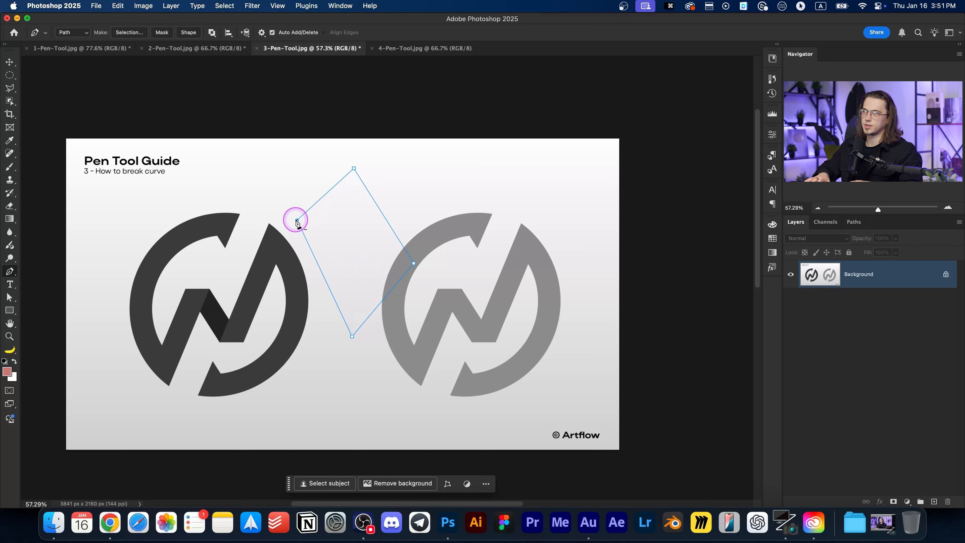
key("Delete")
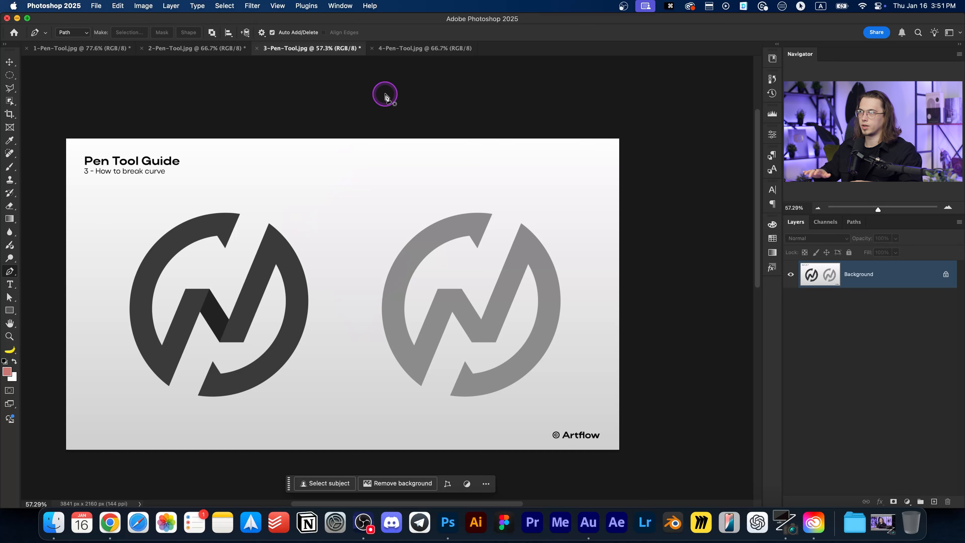
Step: Outline a few straight segments between the logos with the Polygonal Lasso Tool and remove its points one by one
left_click(9, 90)
left_click(308, 179)
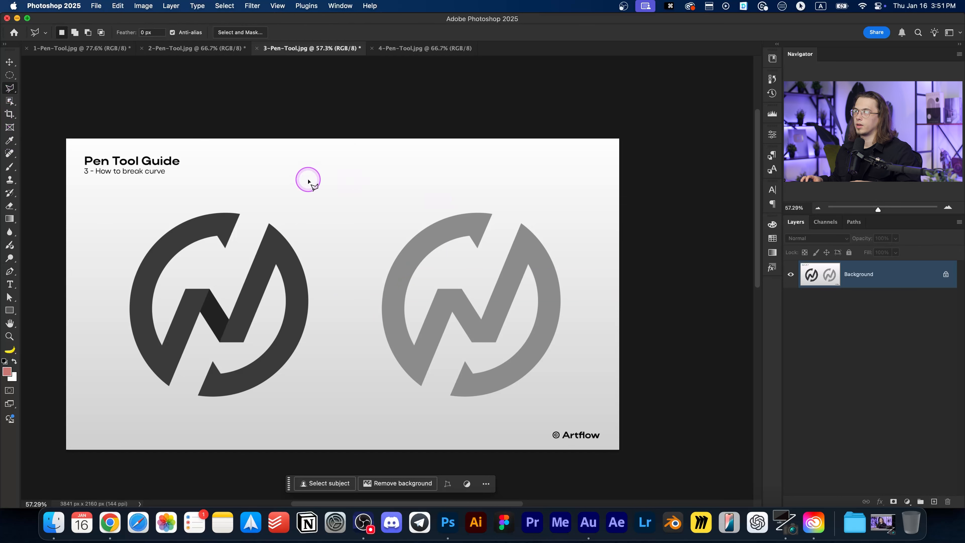
left_click(475, 182)
left_click(341, 251)
left_click(409, 309)
left_click(430, 317)
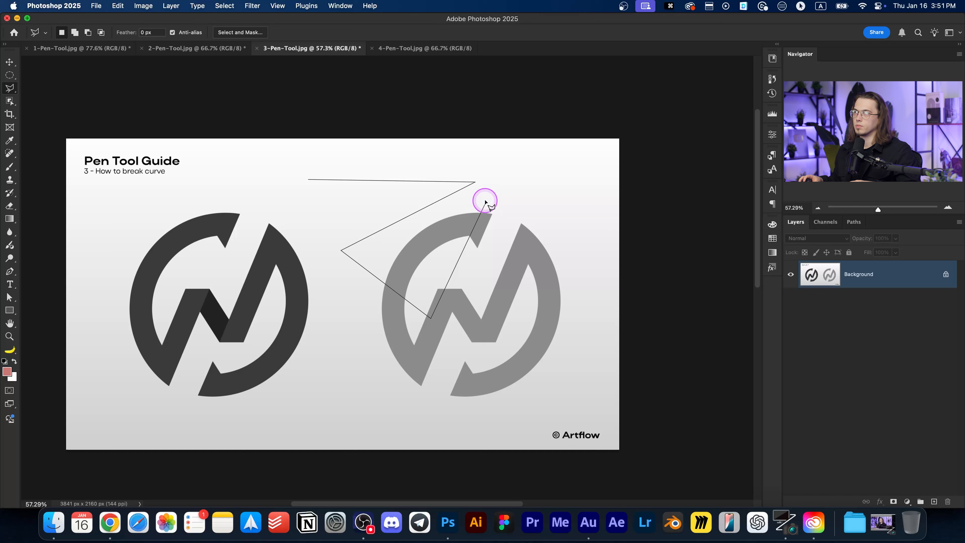
key("BackSpace")
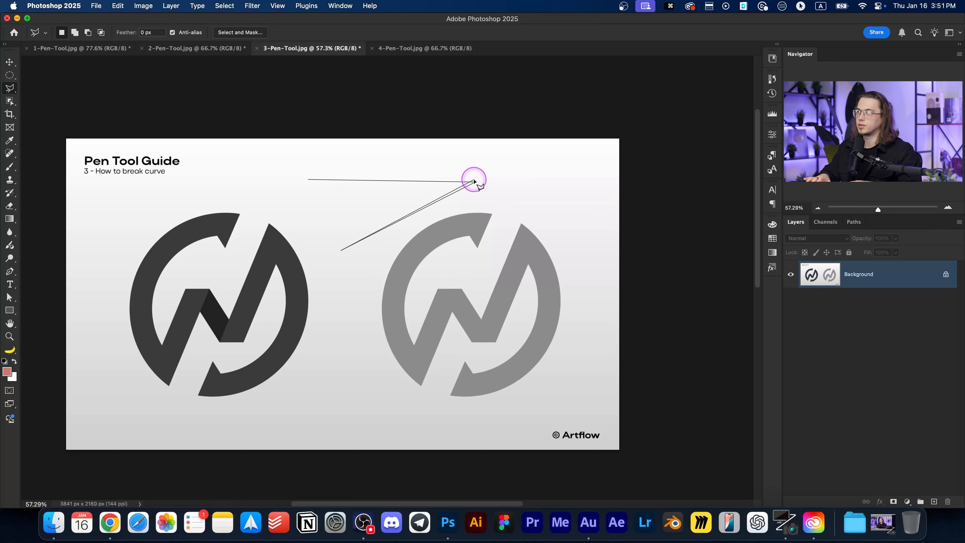
key("BackSpace")
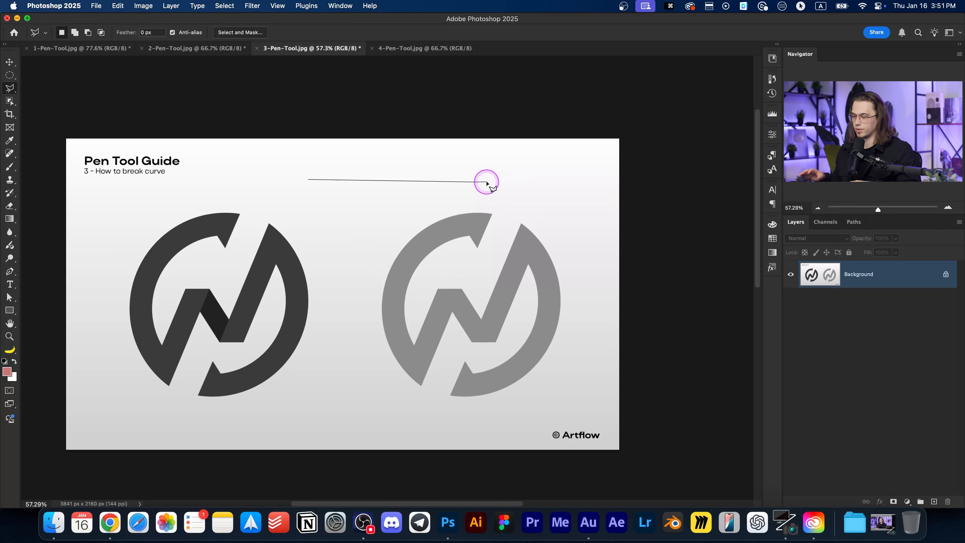
key("BackSpace")
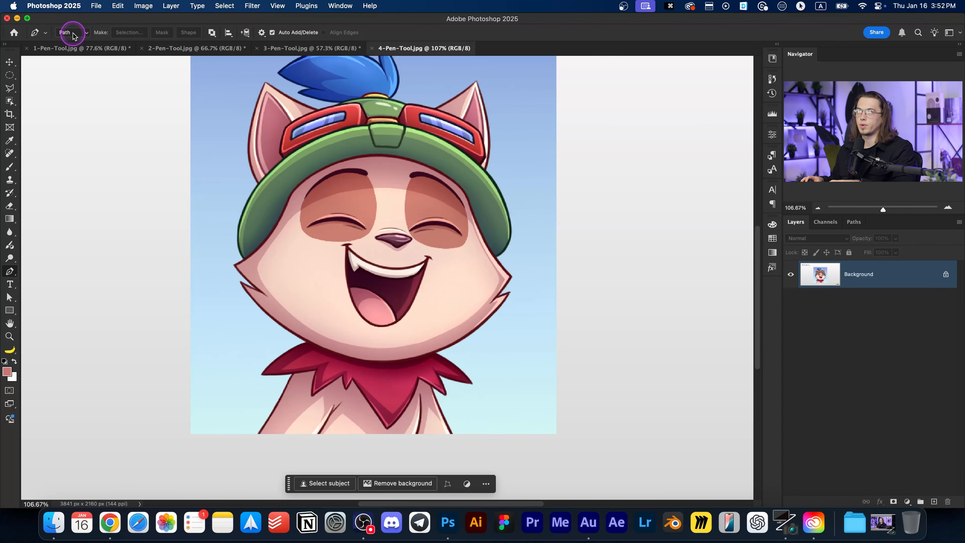
Step: Switch the Pen tool's mode to Shape and back to Path
left_click(72, 34)
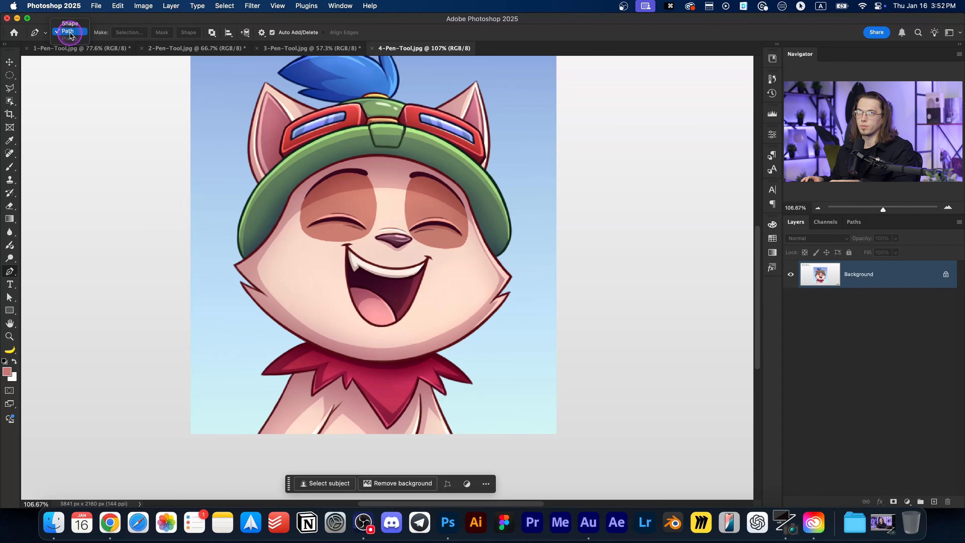
left_click(82, 24)
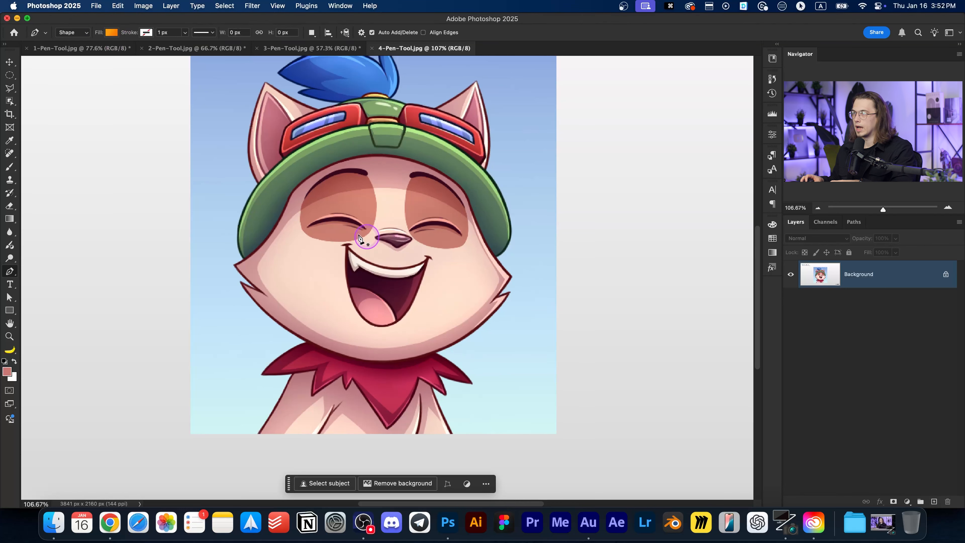
left_click(70, 33)
left_click(69, 39)
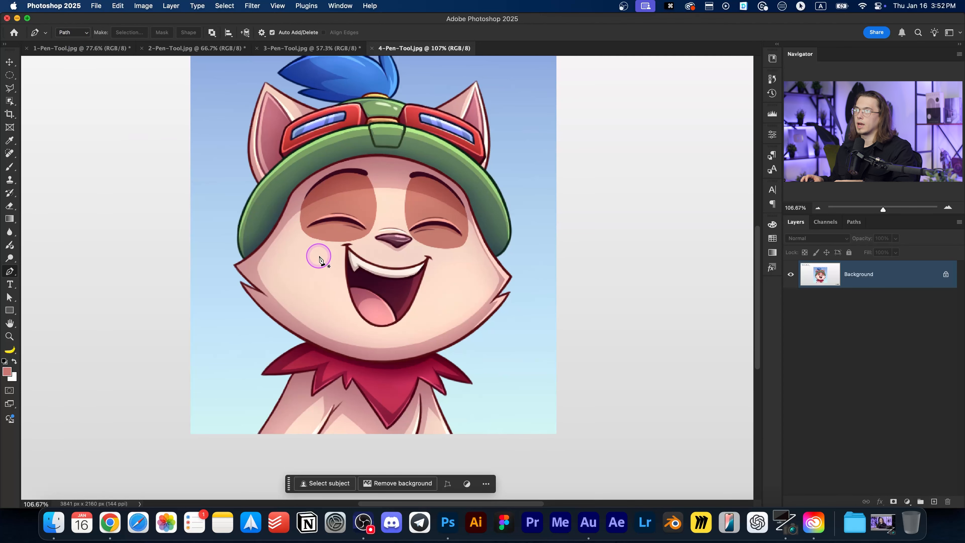
scroll(257, 240, "up", 3)
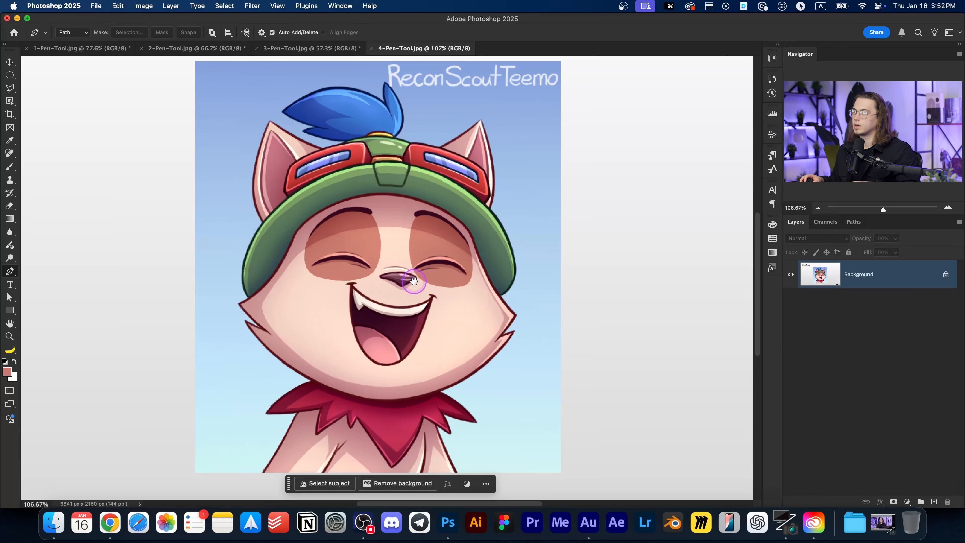
left_click_drag(464, 268, 453, 184)
left_click_drag(343, 230, 366, 292)
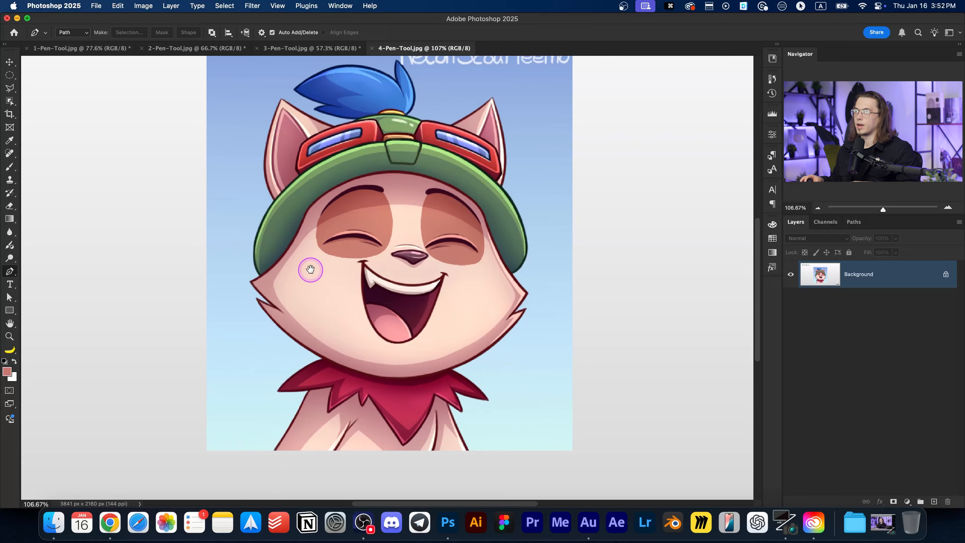
left_click_drag(310, 59, 323, 183)
left_click_drag(368, 300, 375, 180)
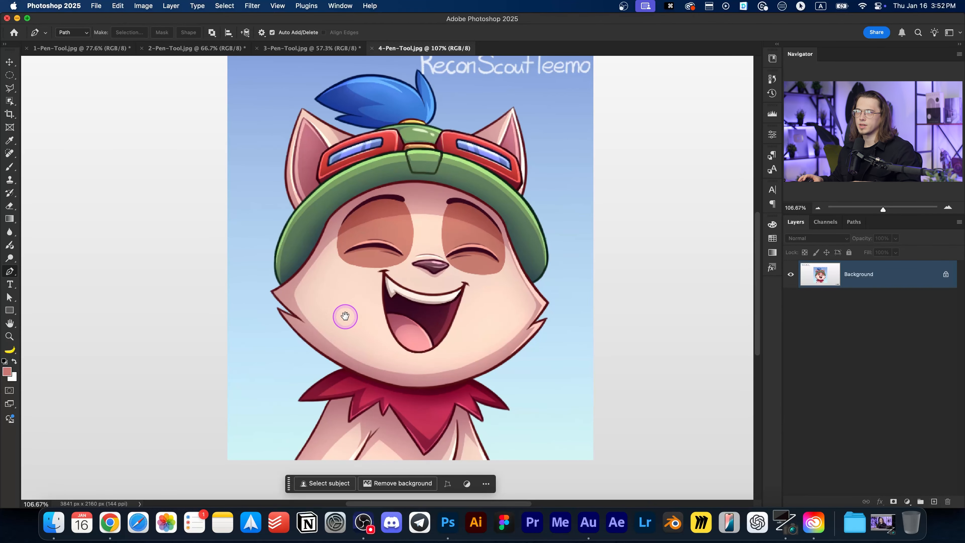
key("w")
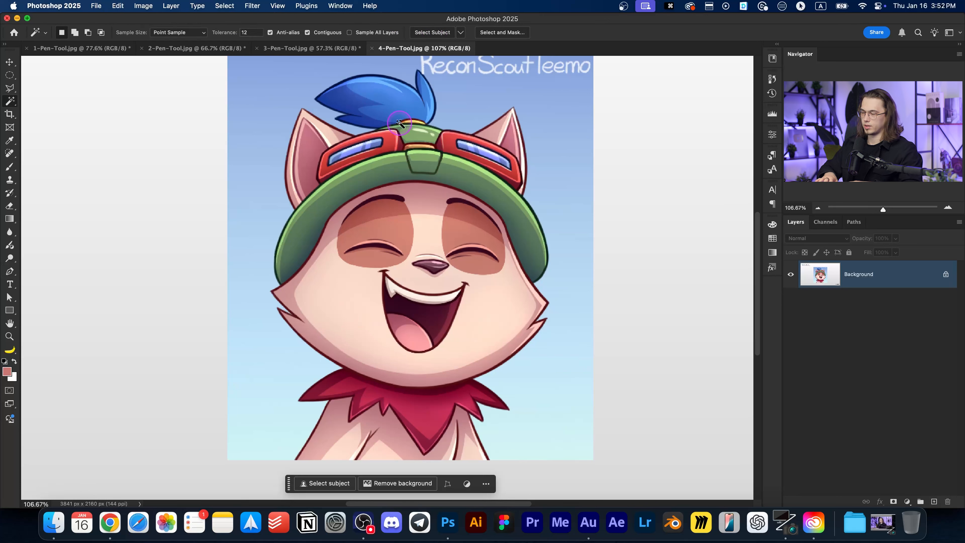
key("p")
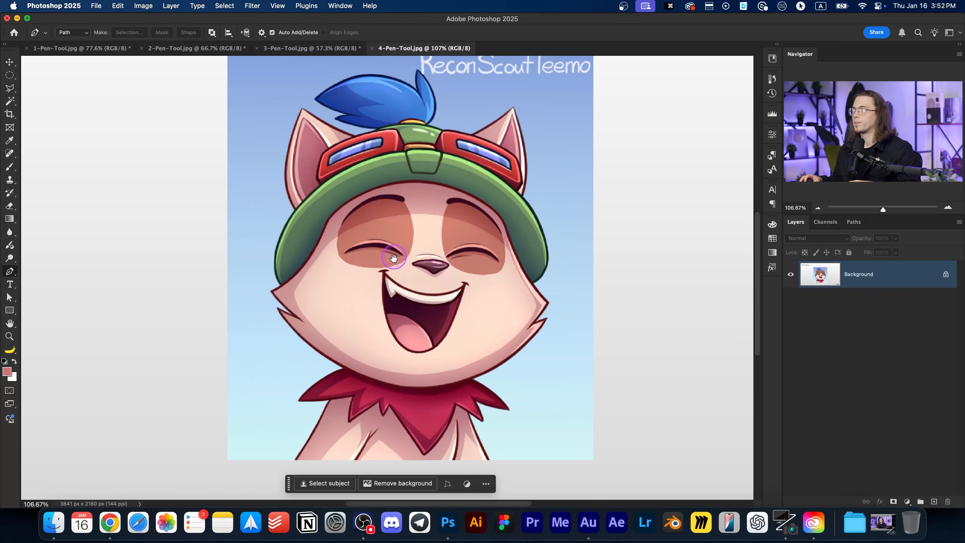
Step: Place the first Pen anchor where the character's left arm outline meets the lower edge of the blue picture
left_click_drag(394, 259, 401, 221)
scroll(324, 405, "up", 2)
left_click_drag(326, 410, 325, 378)
scroll(248, 418, "up", 2)
left_click(304, 406)
scroll(353, 381, "down", 1)
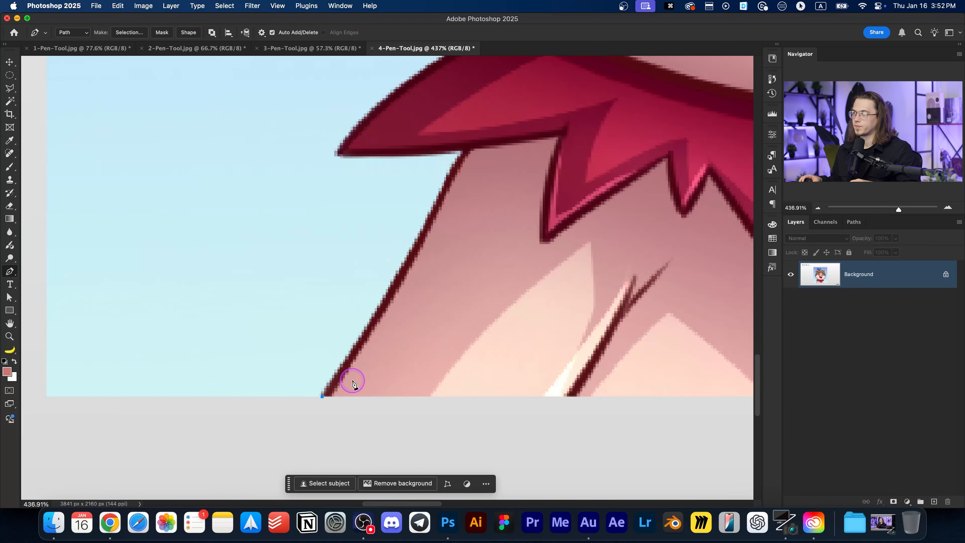
scroll(352, 381, "down", 1)
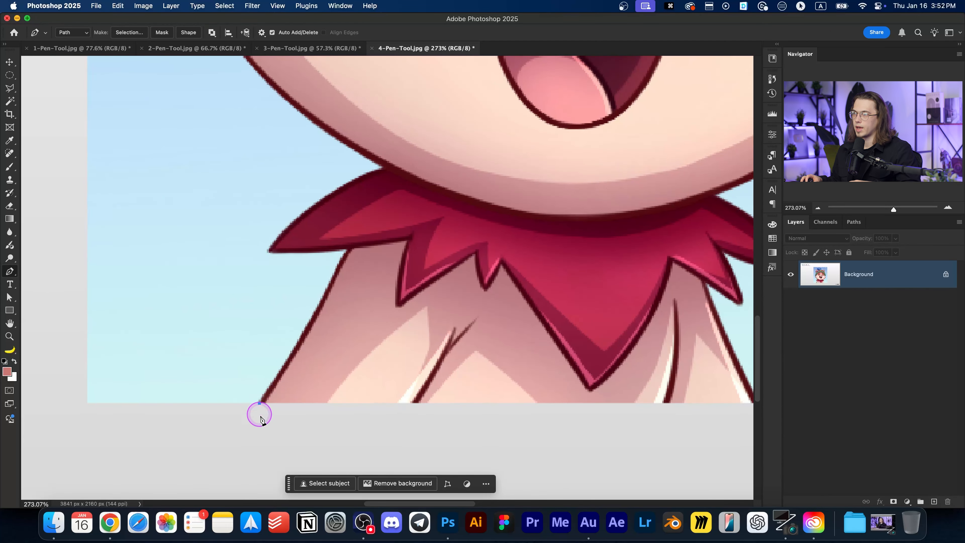
Step: Trace the left arm's outer edge up to the red scarf, using a slightly curved anchor midway along the edge
scroll(313, 401, "up", 10)
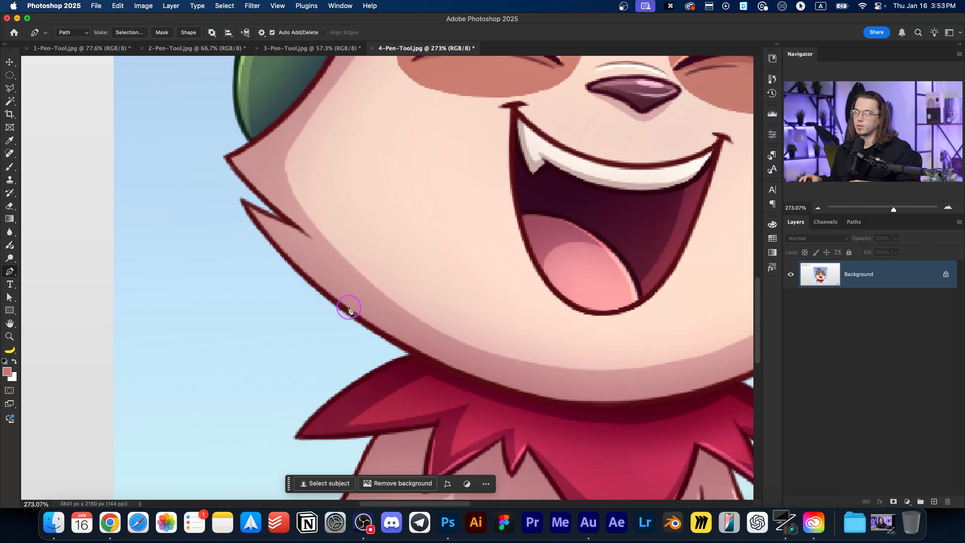
scroll(344, 307, "down", 10)
scroll(377, 291, "up", 3)
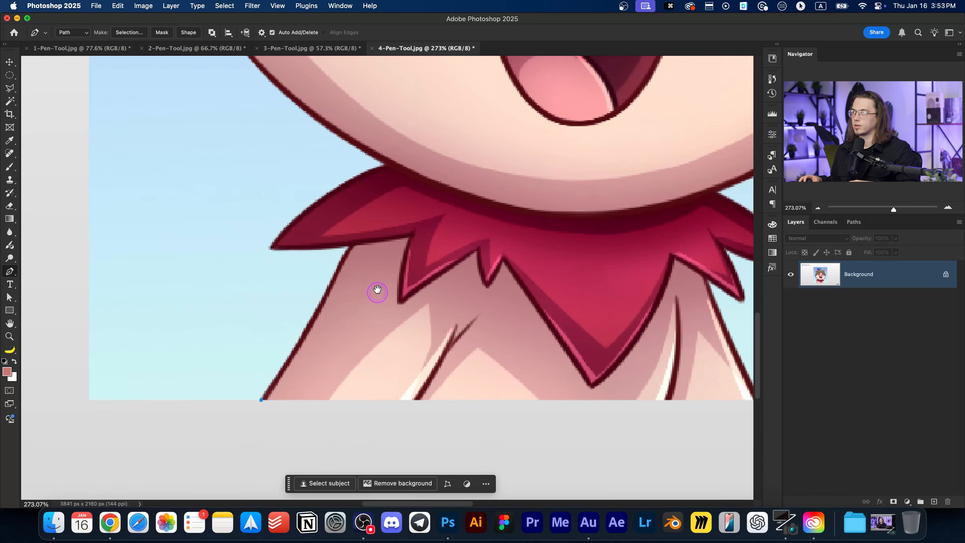
scroll(306, 341, "up", 3)
scroll(266, 381, "down", 2)
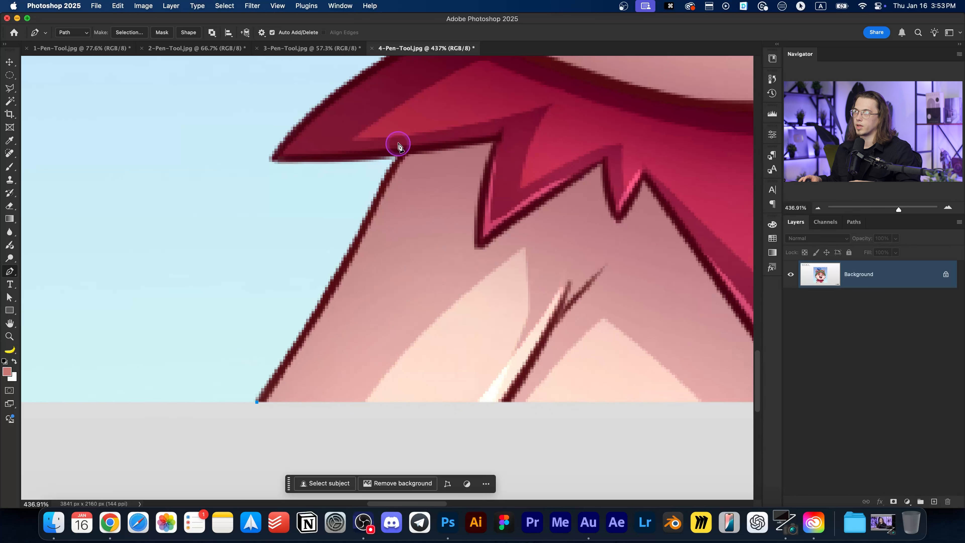
left_click_drag(329, 283, 353, 245)
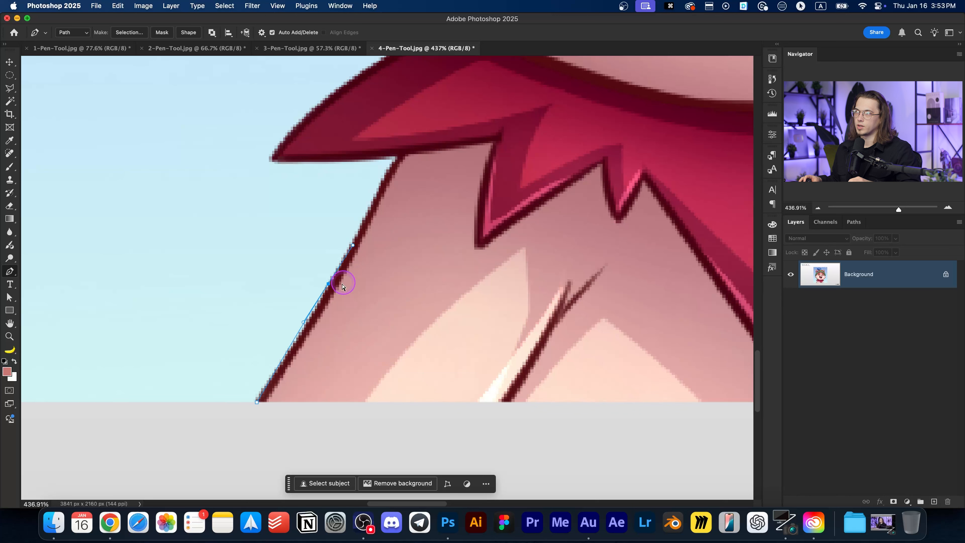
key("super+z")
left_click_drag(331, 289, 356, 243)
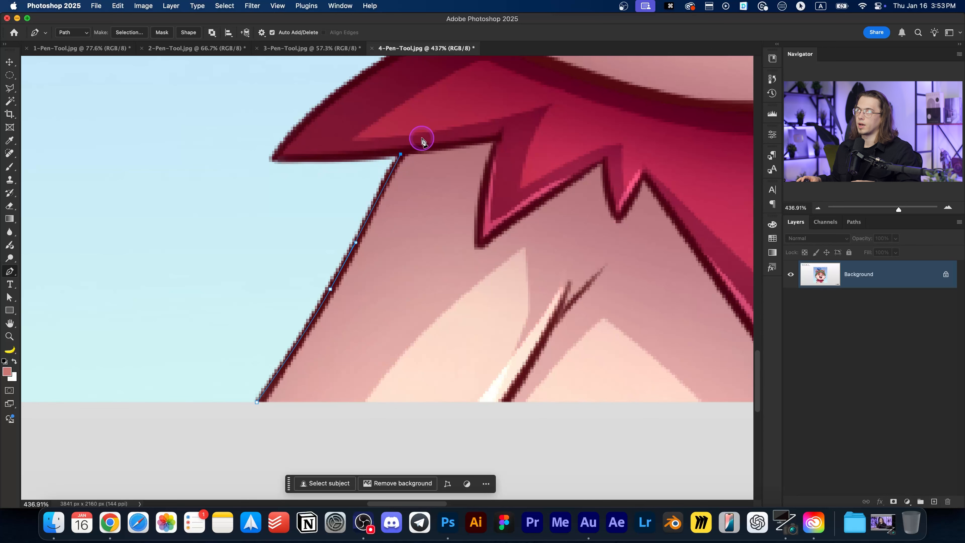
Step: Trace the scarf's left point around its tip to the chin with curved anchors, collapsing the outgoing handle at the chin
scroll(388, 123, "up", 5)
left_click_drag(272, 243, 209, 240)
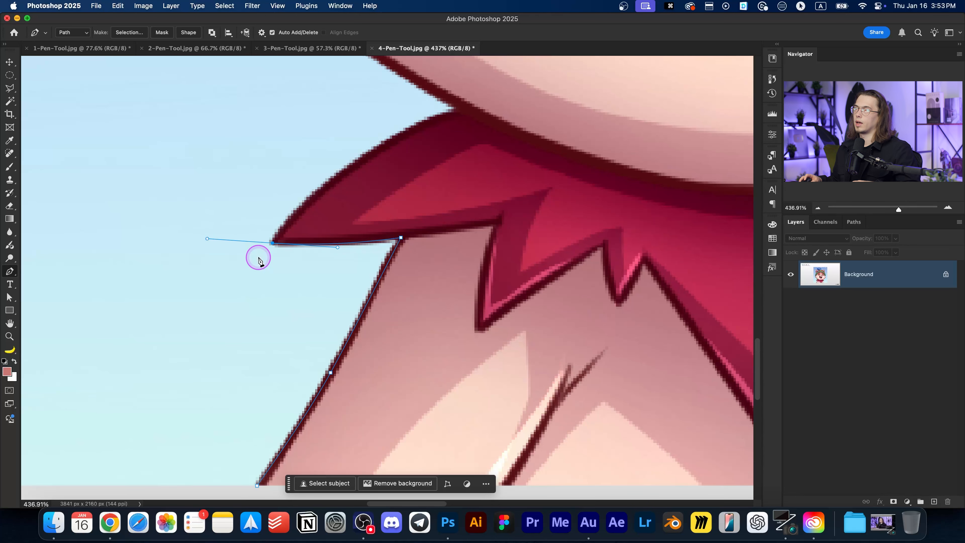
scroll(280, 254, "up", 2)
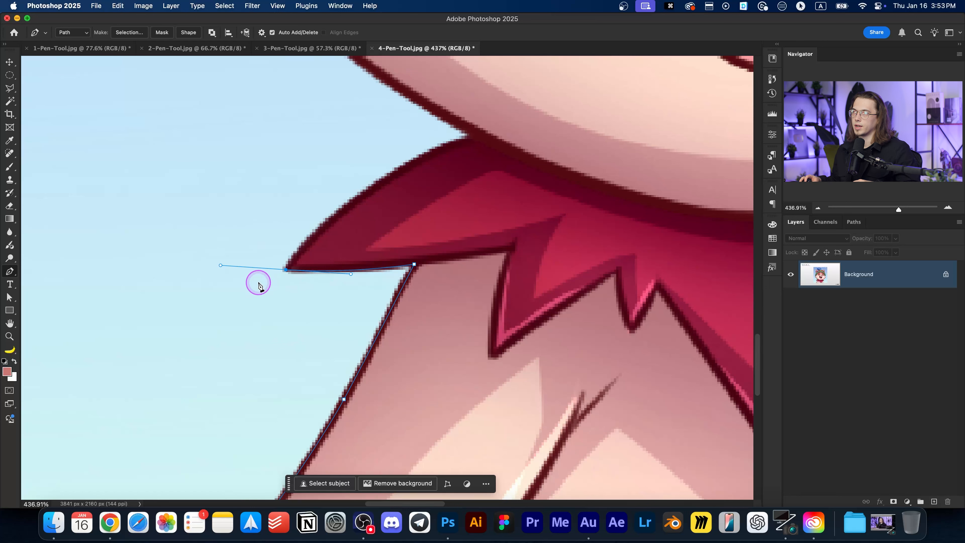
left_click_drag(470, 143, 562, 140)
left_click(447, 177, "alt")
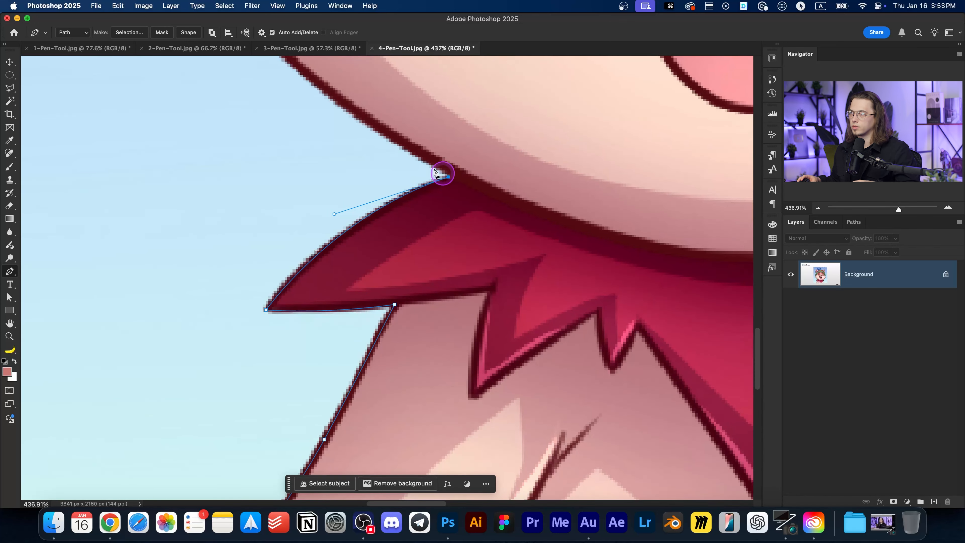
Step: Trace the left cheek from the chin around both fur tips to the green hat brim, collapsing the outgoing handle at the lower tip
scroll(328, 188, "down", 5)
left_click_drag(321, 109, 404, 304)
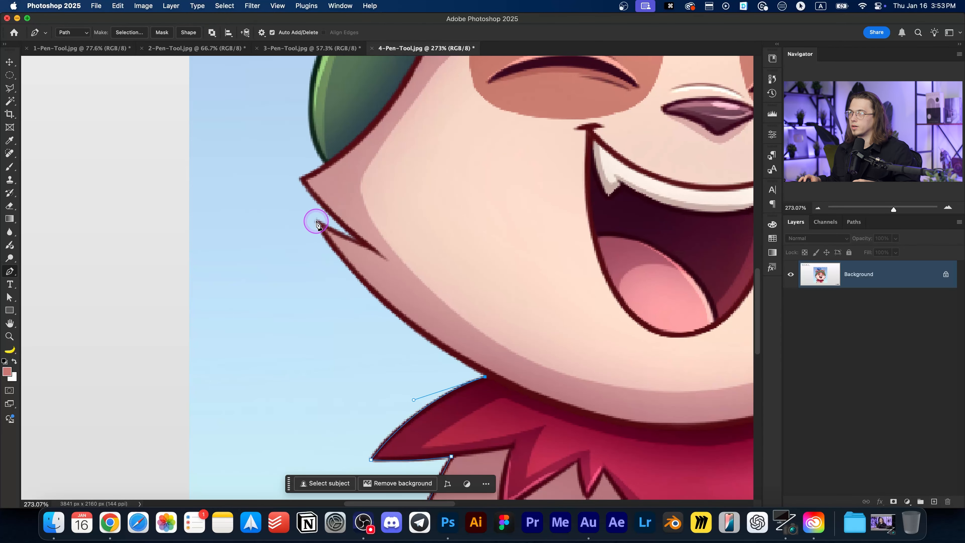
left_click_drag(317, 220, 286, 149)
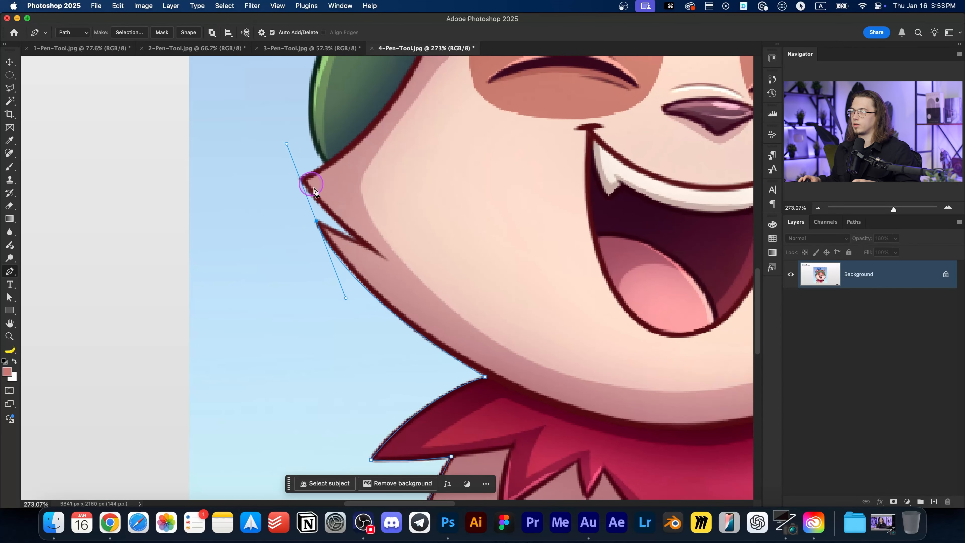
left_click(317, 221, "alt")
left_click_drag(354, 240, 367, 244)
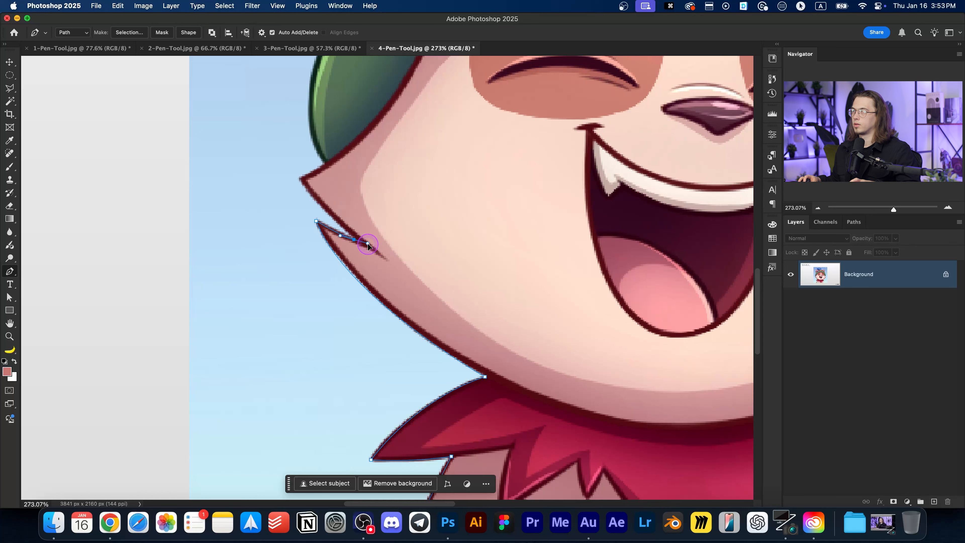
left_click_drag(300, 179, 279, 147)
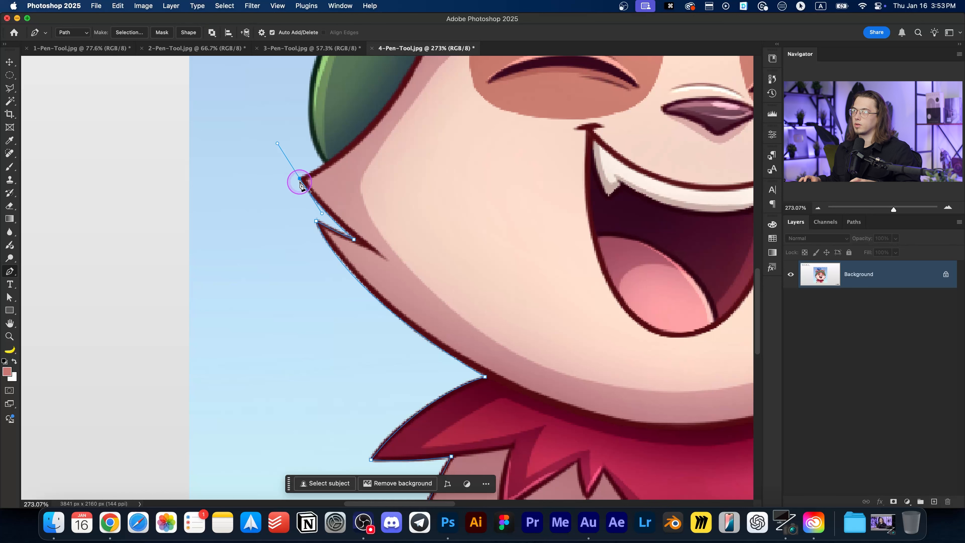
scroll(300, 181, "up", 5)
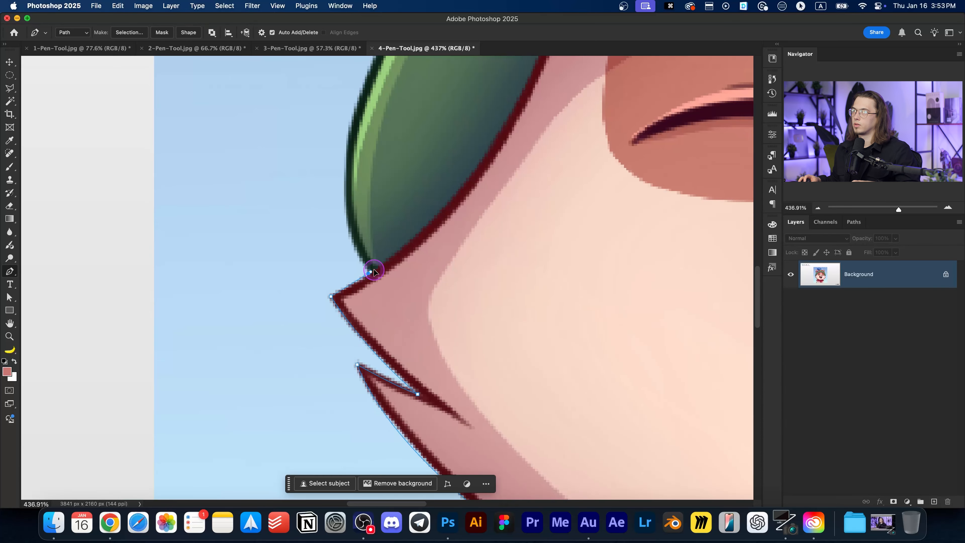
scroll(370, 277, "up", 10)
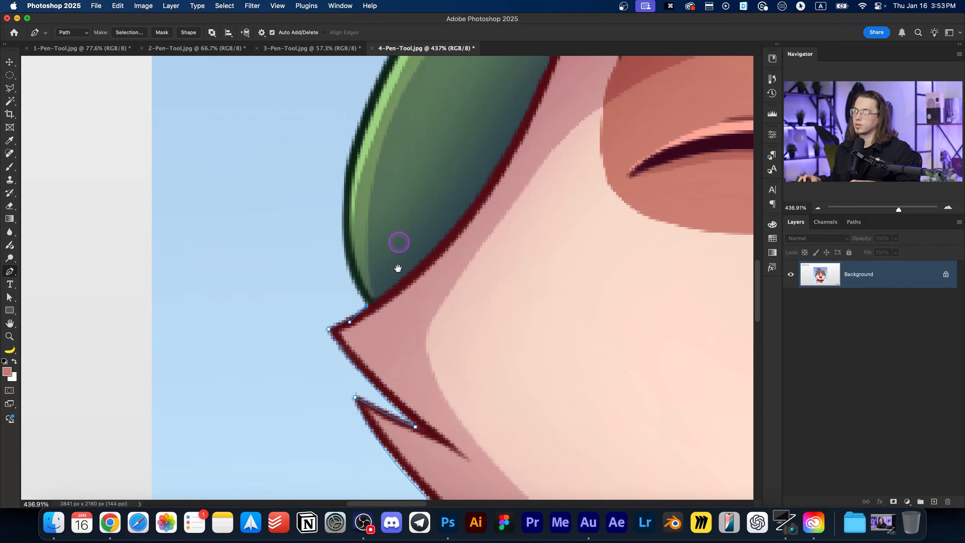
left_click_drag(340, 347, 358, 272)
left_click(420, 171)
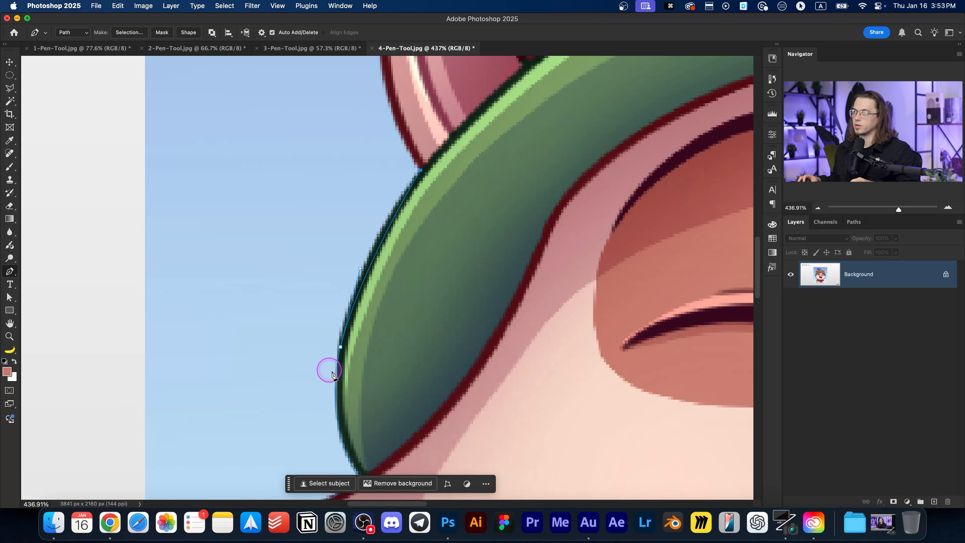
key("super+z")
key("super+z")
Step: Trace the hat brim's outer edge up to the base of the left ear with one curved anchor
scroll(362, 400, "down", 3)
scroll(357, 364, "down", 1)
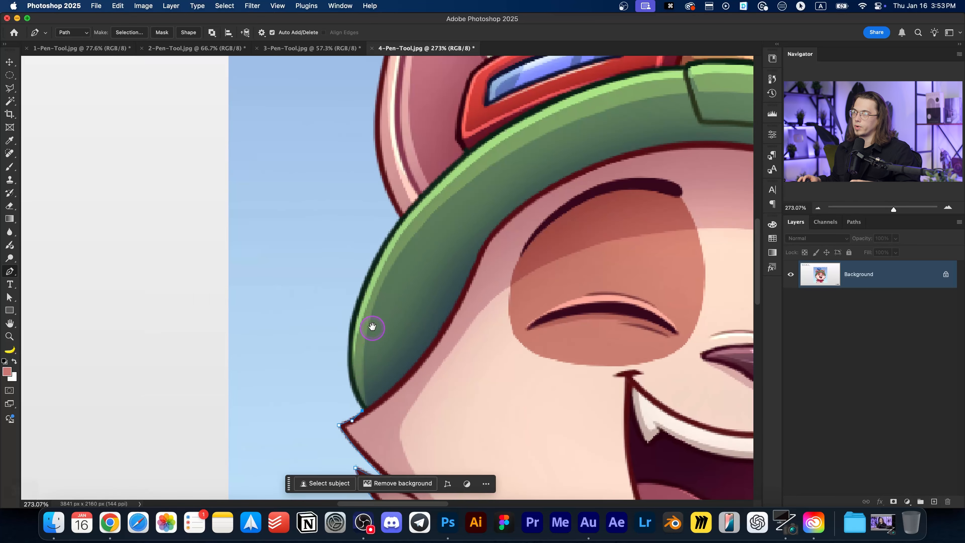
left_click_drag(405, 234, 397, 267)
left_click_drag(413, 221, 481, 141)
scroll(359, 307, "down", 3)
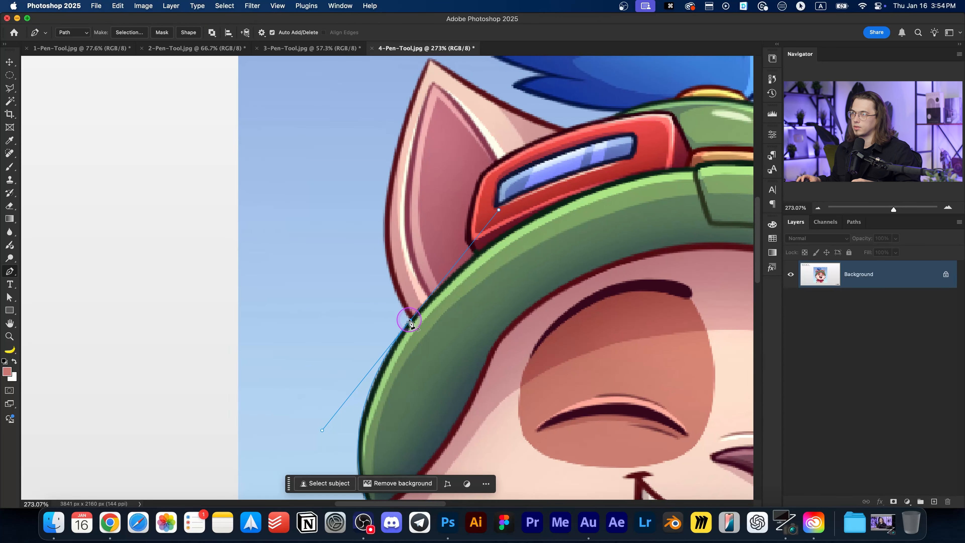
Step: Trace the left ear's outer edge with a curved anchor midway and a corner anchor at the ear tip
left_click_drag(448, 212, 409, 236)
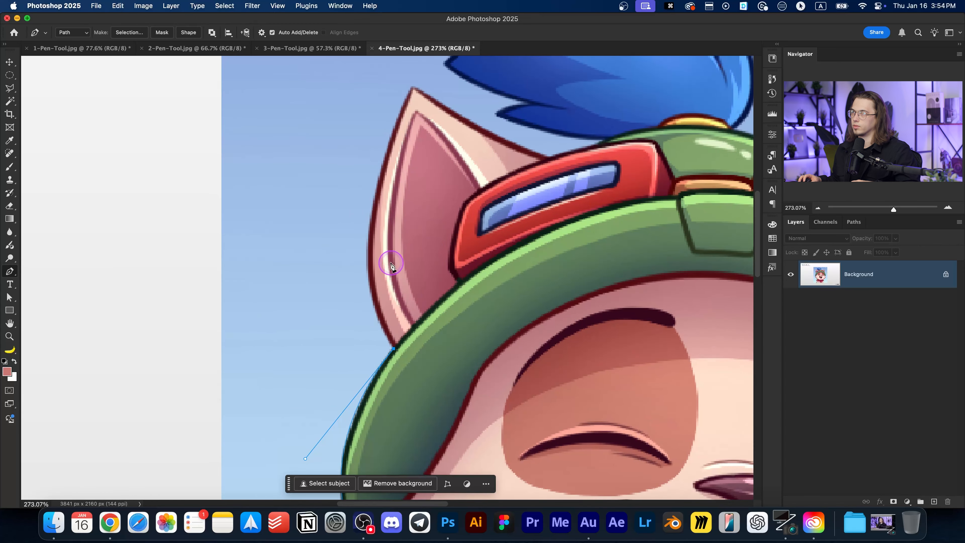
left_click_drag(367, 267, 370, 216)
left_click_drag(407, 113, 404, 185)
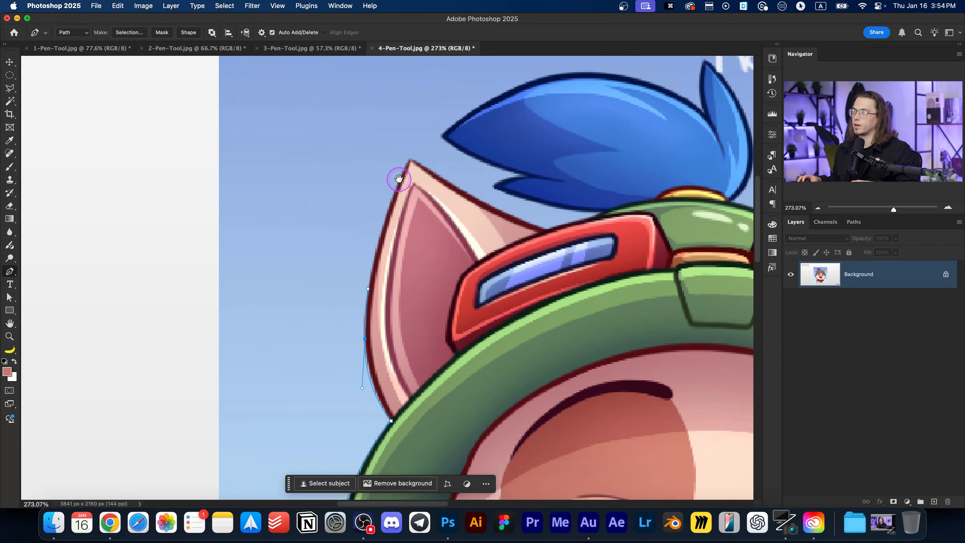
left_click(411, 159)
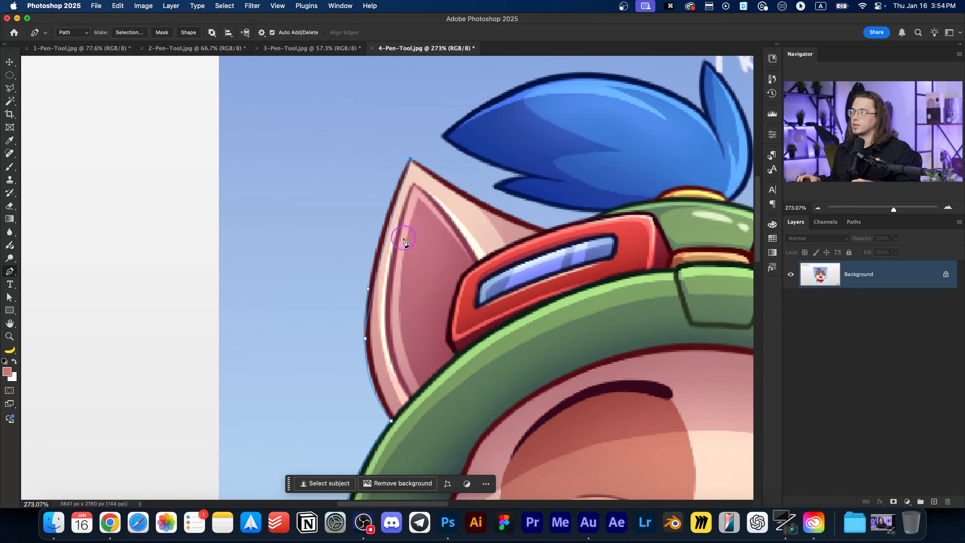
Step: Lengthen the upper handle of the left ear's midway anchor to fit the edge, and resume the Pen path at the ear tip
scroll(402, 241, "up", 1)
left_click_drag(376, 320, 350, 183)
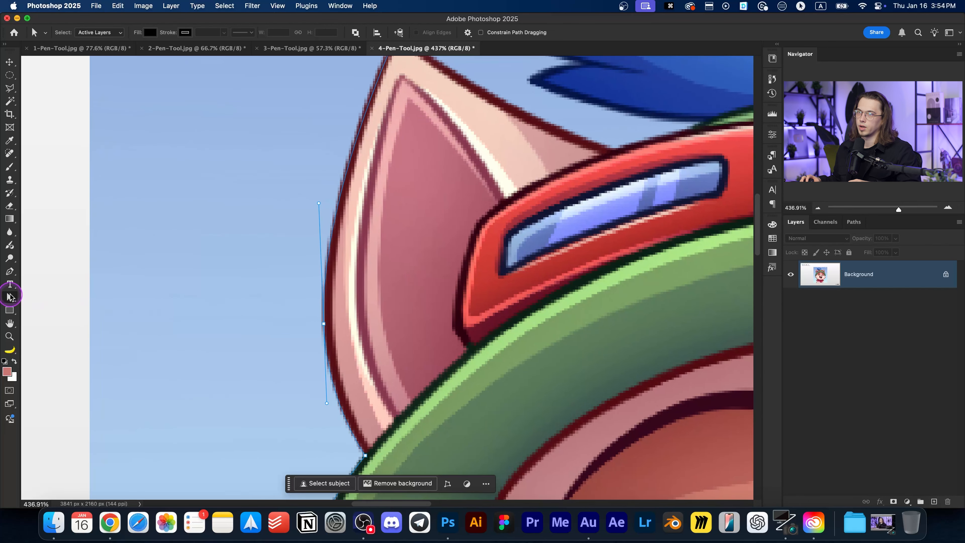
scroll(208, 200, "up", 5)
scroll(209, 201, "right", 3)
key("p")
left_click_drag(305, 193, 281, 205)
left_click(296, 164)
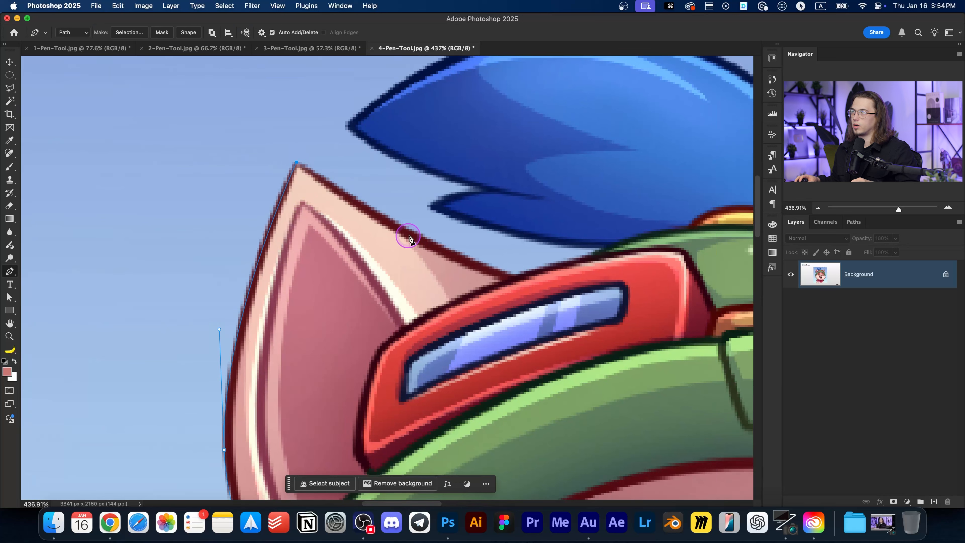
Step: Trace the left ear's inner edge, the goggles' upper edge and the underside of the blue hair to the small lower strand's tip
left_click_drag(517, 274, 596, 293)
mouse_move(599, 243)
left_mouse_down()
mouse_move(563, 269)
mouse_move(595, 254)
left_mouse_up()
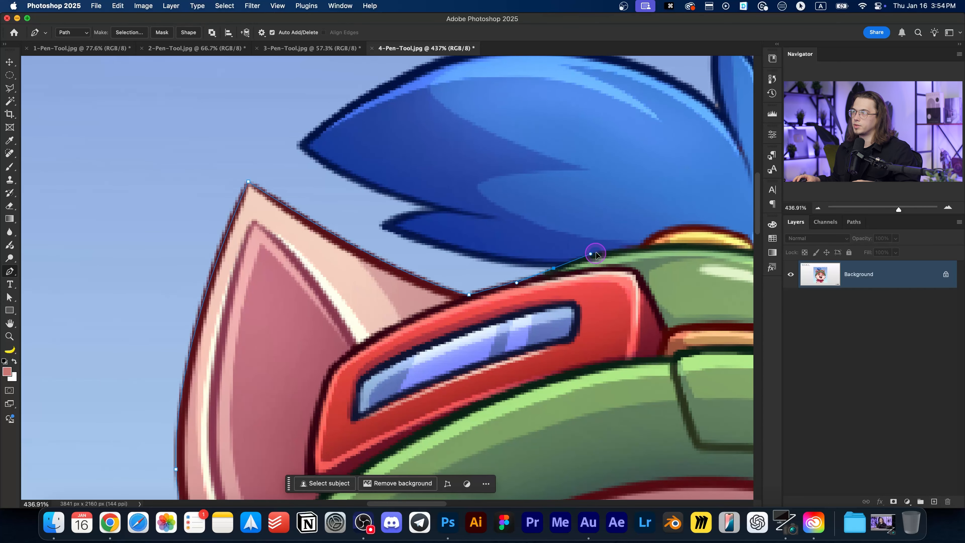
left_click(553, 268, "alt")
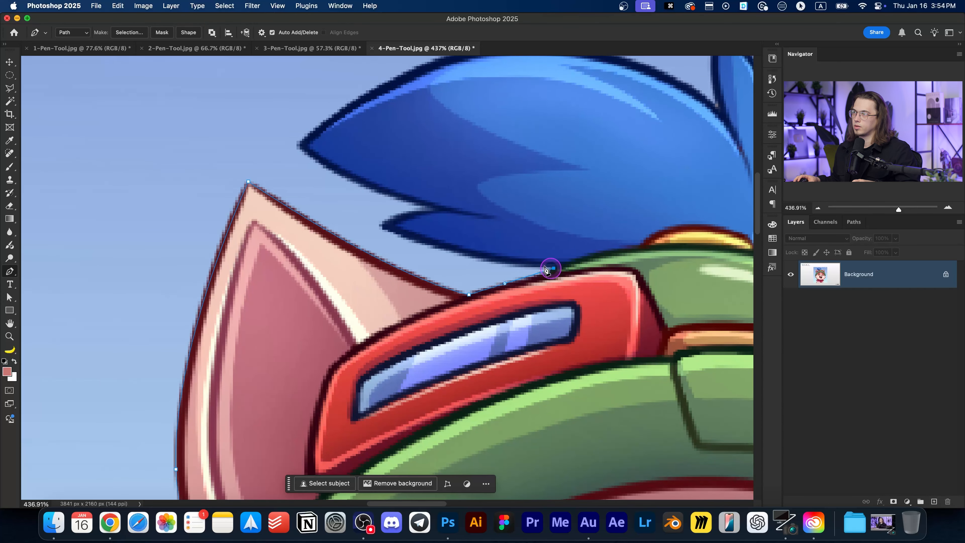
left_click_drag(452, 251, 413, 242)
left_click(383, 226)
left_click_drag(438, 209, 643, 213)
key("super+z")
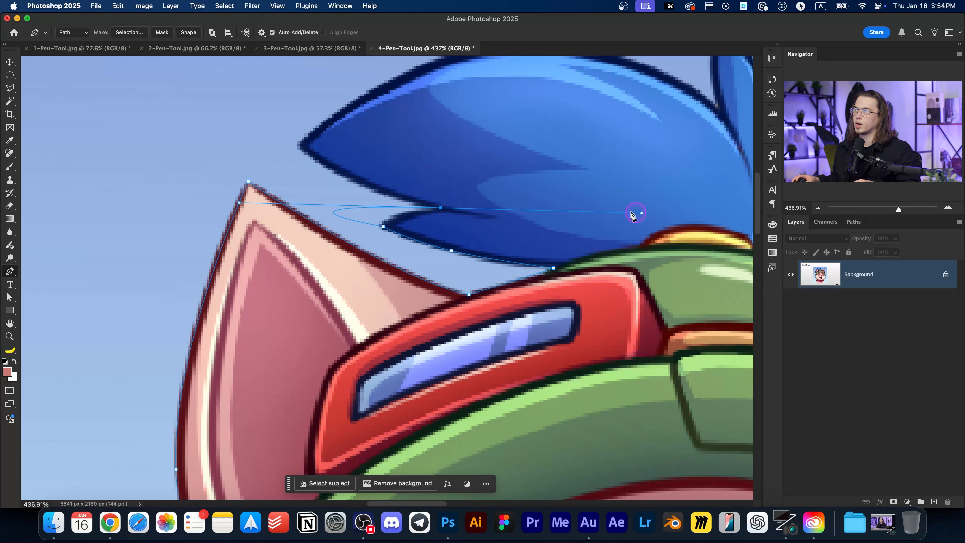
key("super+z")
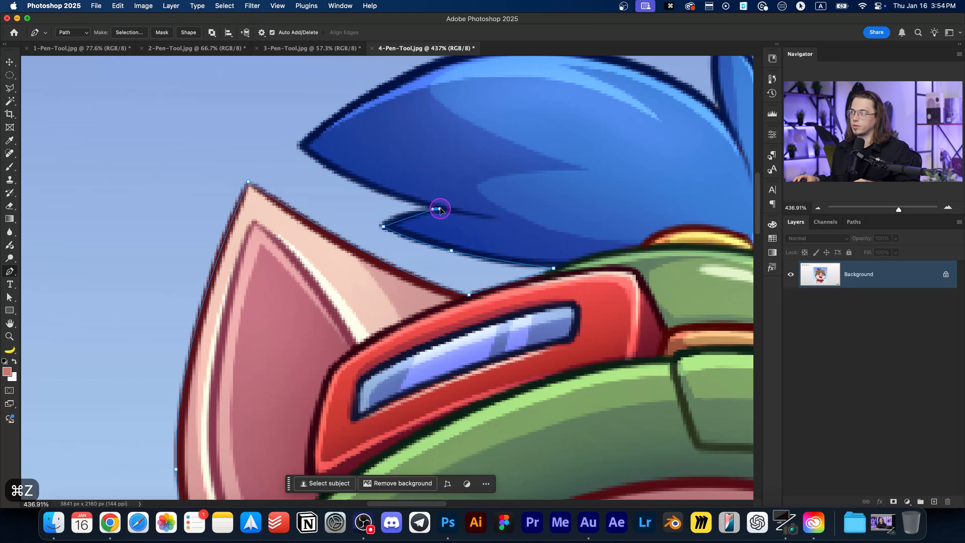
Step: Place curved anchors at the notch above the small lower strand and at the left tip of the blue hair
left_click_drag(437, 209, 482, 208)
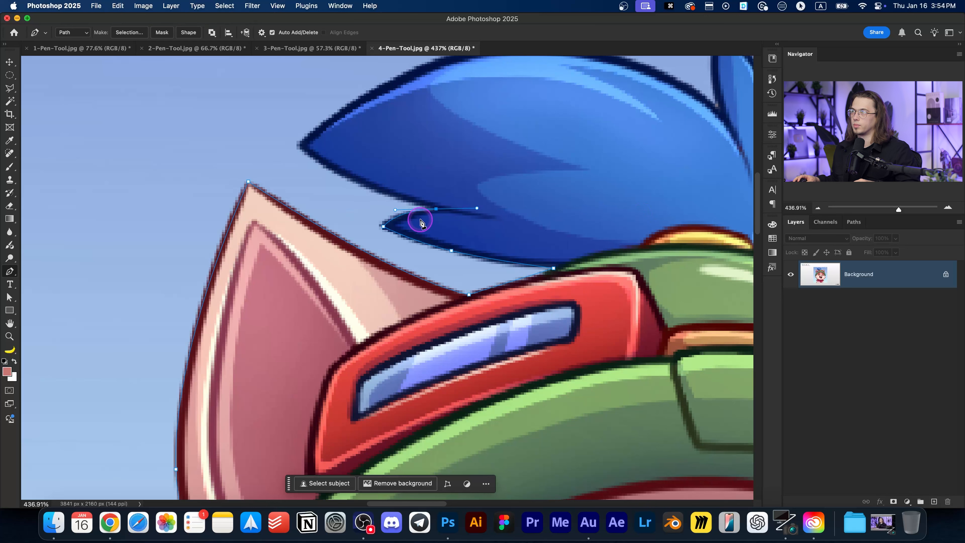
scroll(437, 211, "up", 5)
scroll(437, 211, "left", 2)
left_click_drag(333, 232, 288, 187)
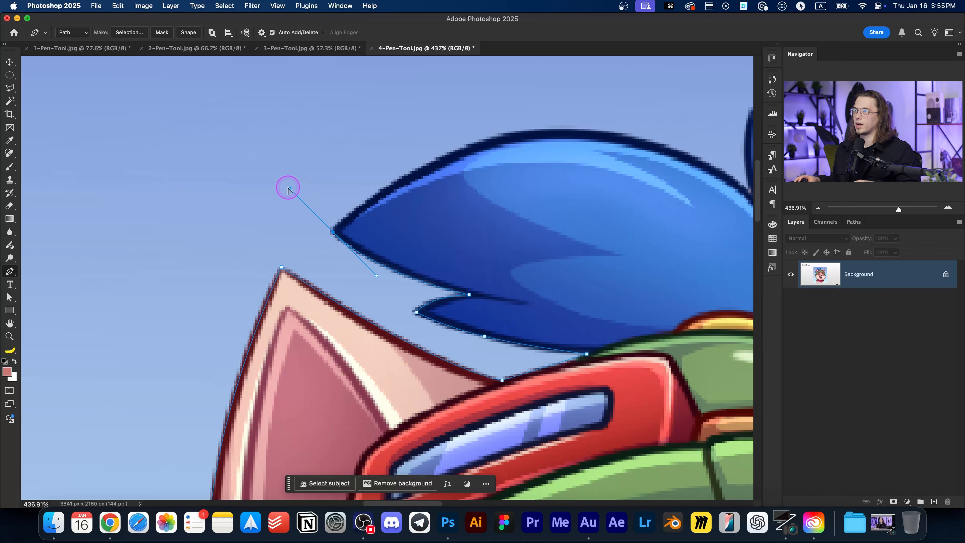
Step: Trace the top of the blue hair through its crest and notch to the upright strand's tip with curved anchors
scroll(334, 235, "right", 5)
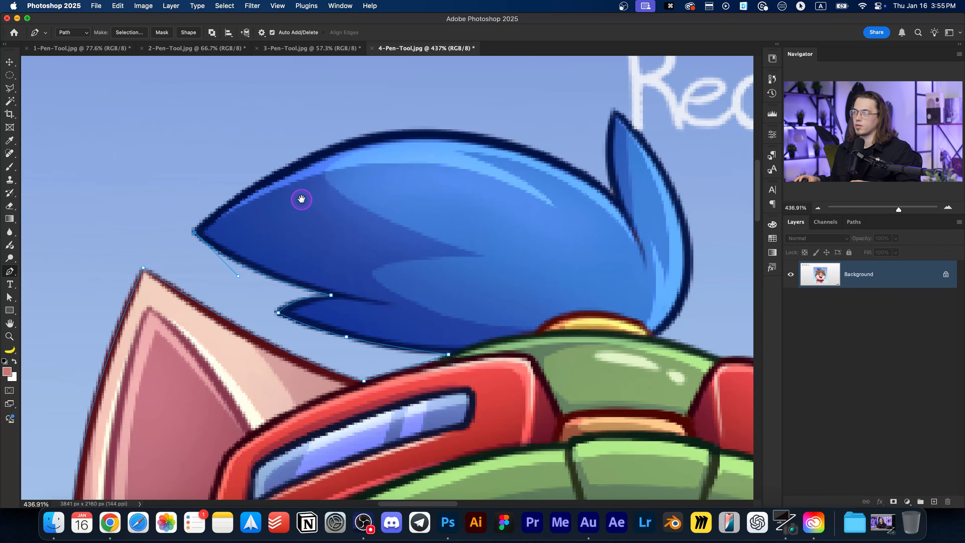
left_click_drag(406, 131, 524, 122)
scroll(344, 145, "right", 4)
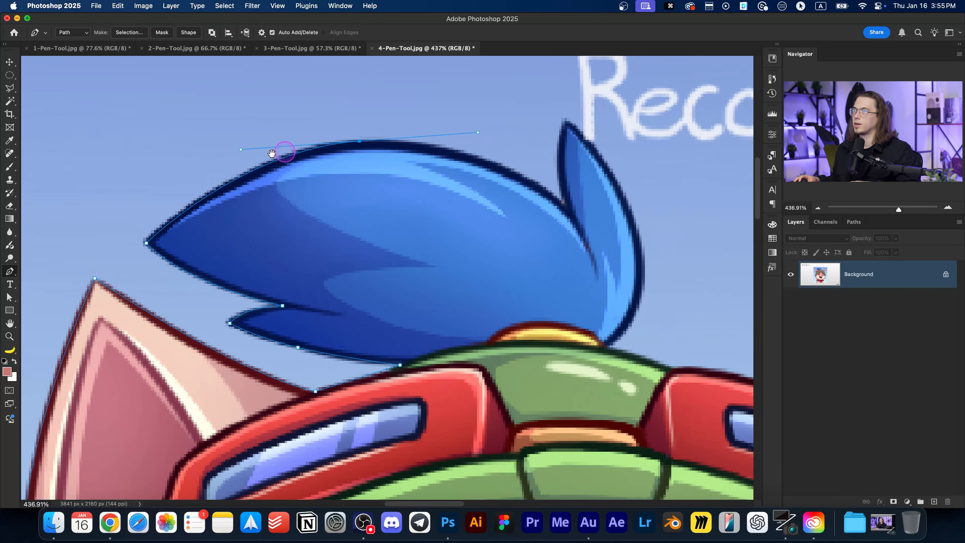
left_click_drag(498, 218, 525, 245)
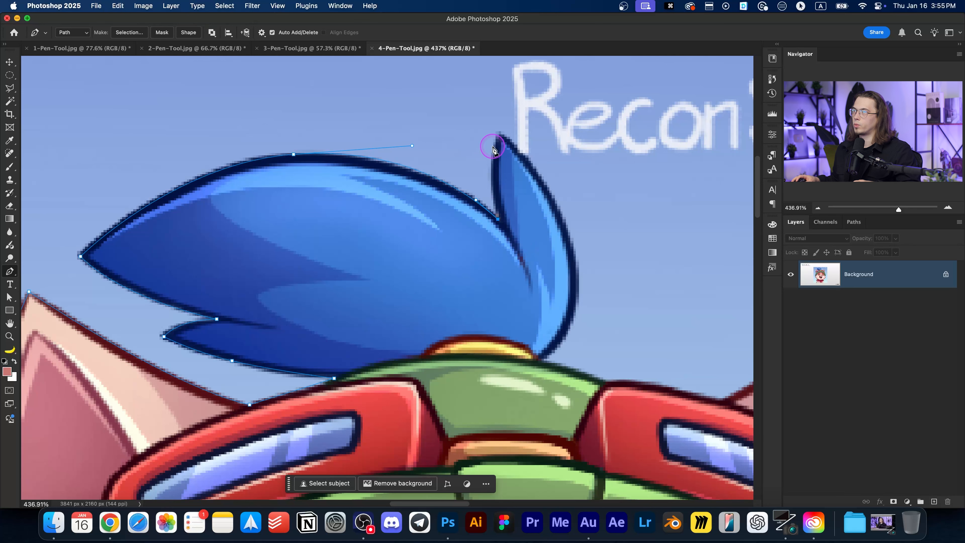
left_click_drag(498, 139, 508, 113)
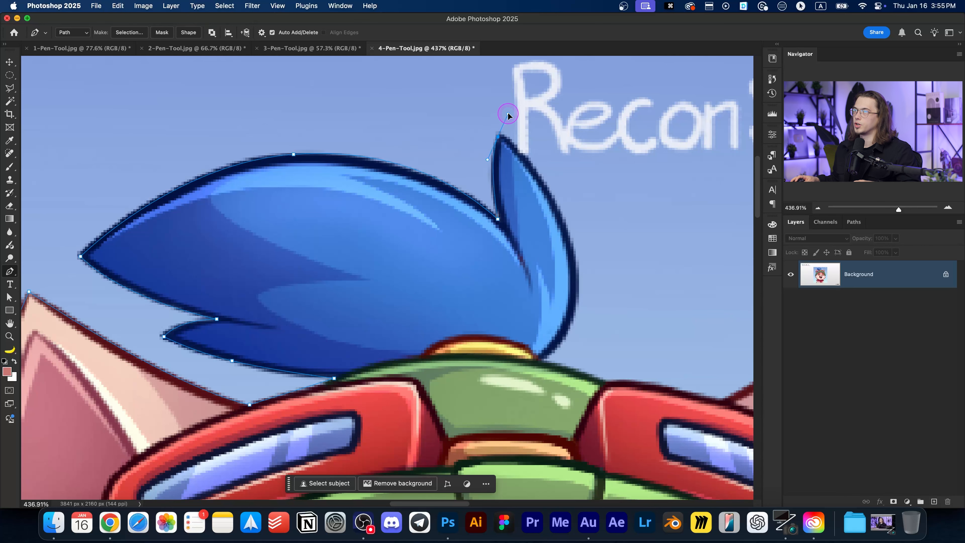
scroll(506, 149, "down", 3)
scroll(506, 148, "right", 2)
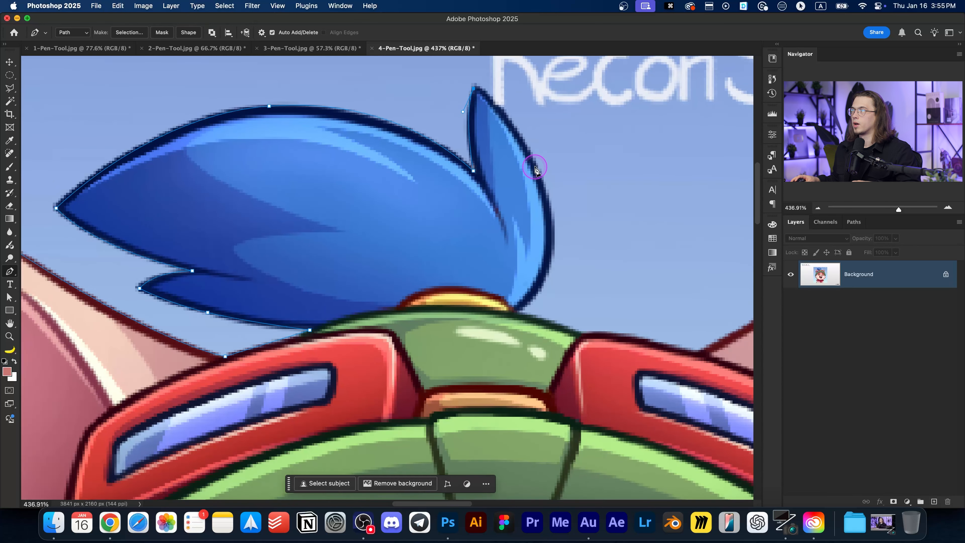
left_click_drag(541, 173, 571, 229)
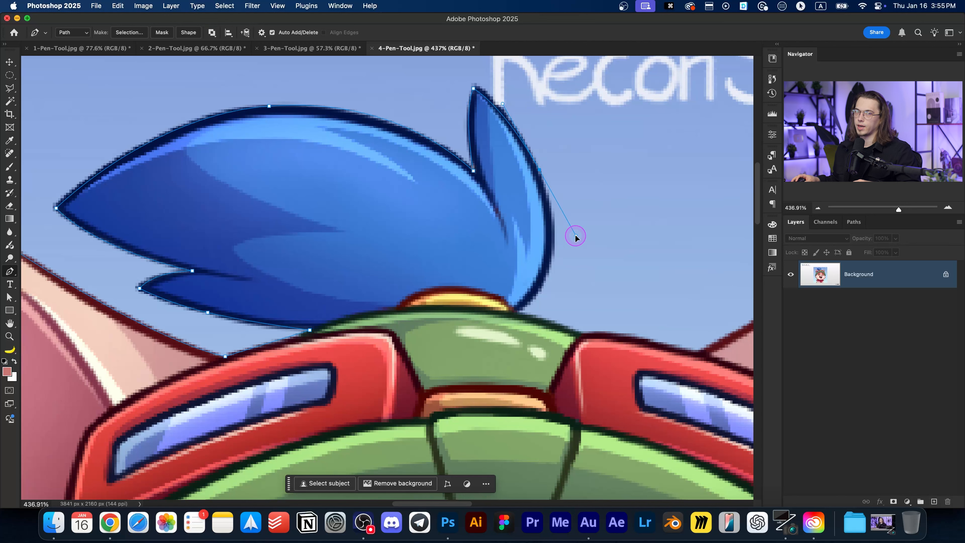
key("super+z")
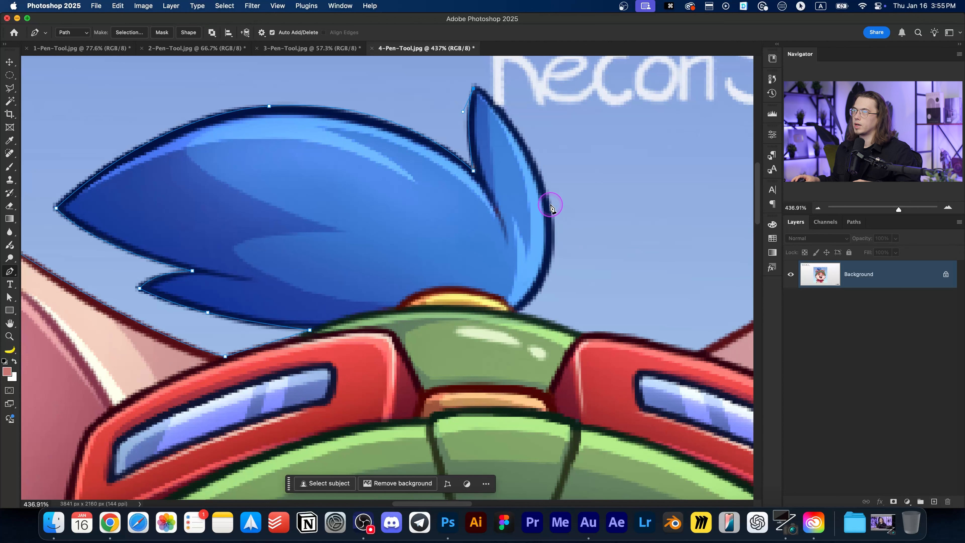
left_click_drag(546, 189, 552, 226)
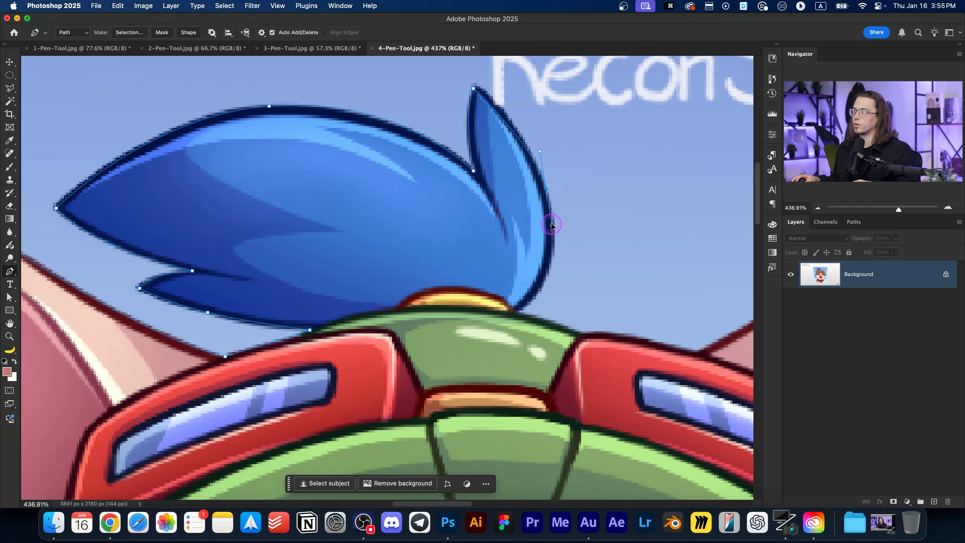
left_click_drag(551, 236, 577, 269)
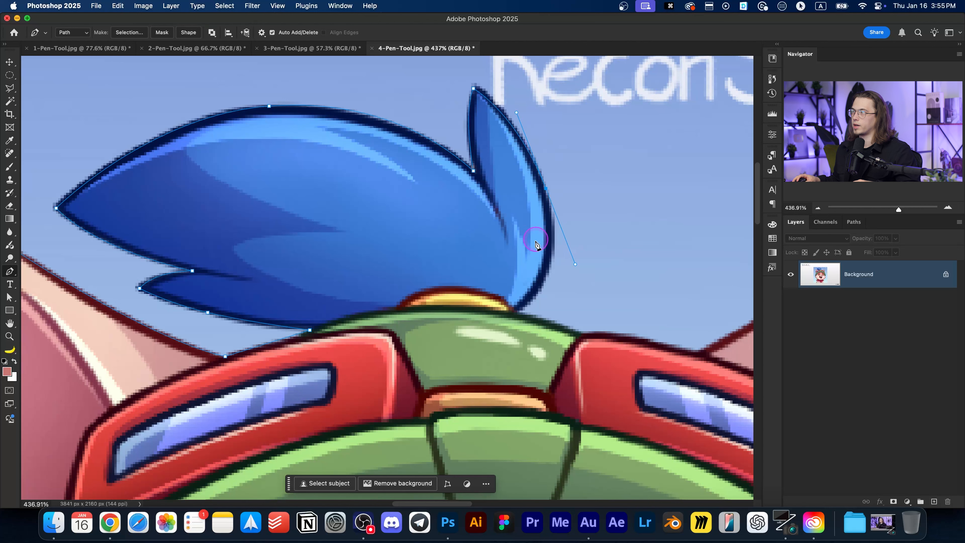
key("cmd+z")
Step: Trace the upright strand's outer edge down to the hat, and continue over the hat and goggles to the right ear's base
left_click_drag(551, 212, 554, 250)
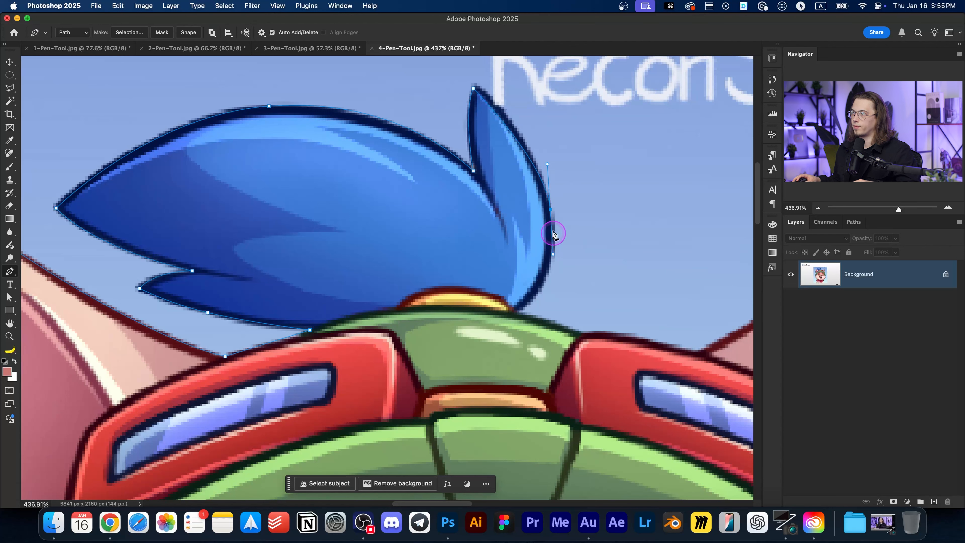
left_click_drag(517, 311, 482, 329)
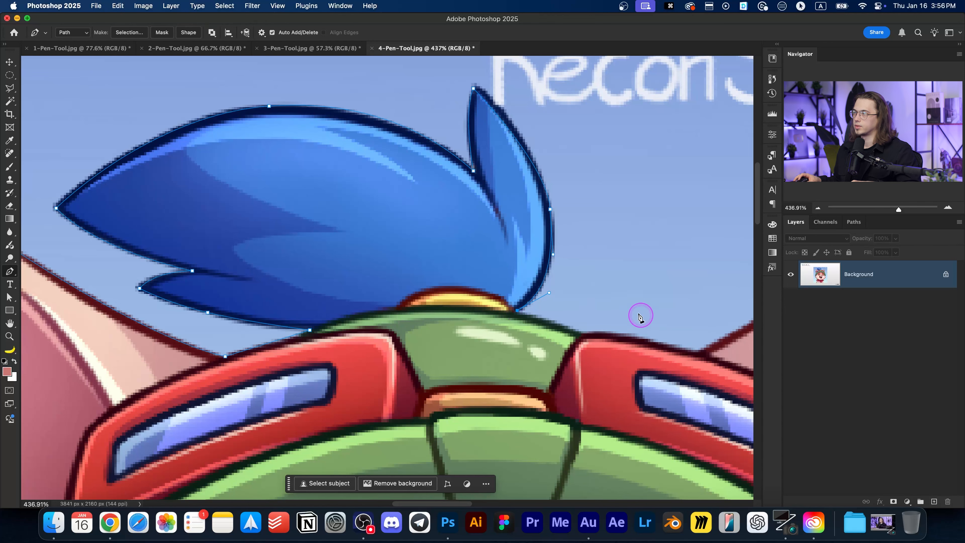
left_click_drag(633, 317, 393, 254)
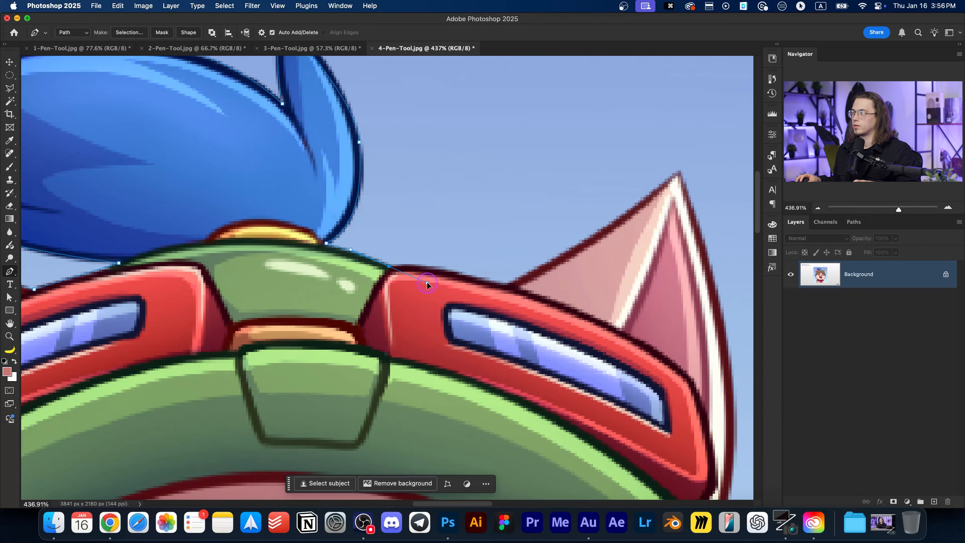
left_click_drag(507, 285, 562, 302)
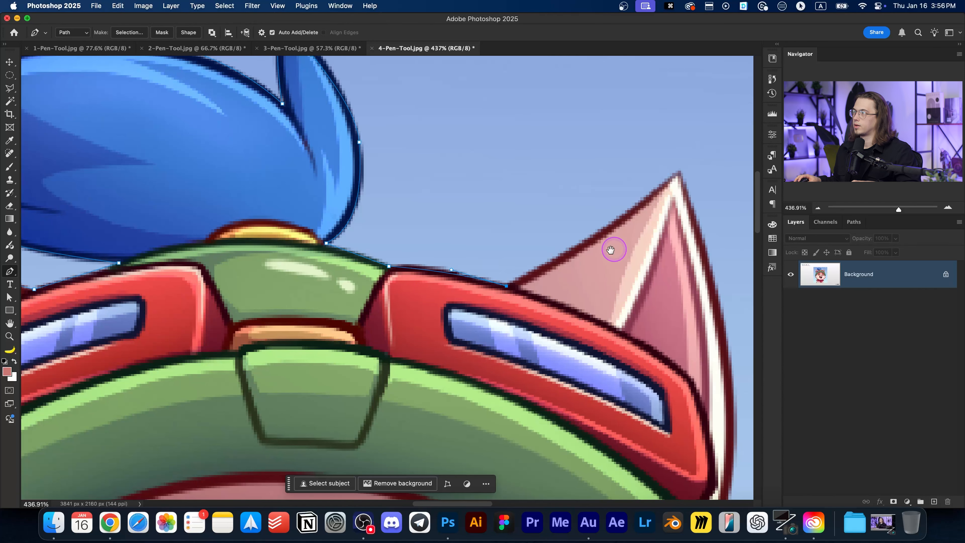
Step: Trace the right ear with curved anchors at its tip and its outer base on the hat, collapsing the tip's outgoing handle
scroll(593, 216, "right", 5)
scroll(593, 217, "up", 1)
left_click_drag(570, 199, 630, 136)
left_click(570, 201, "alt")
scroll(570, 203, "down", 5)
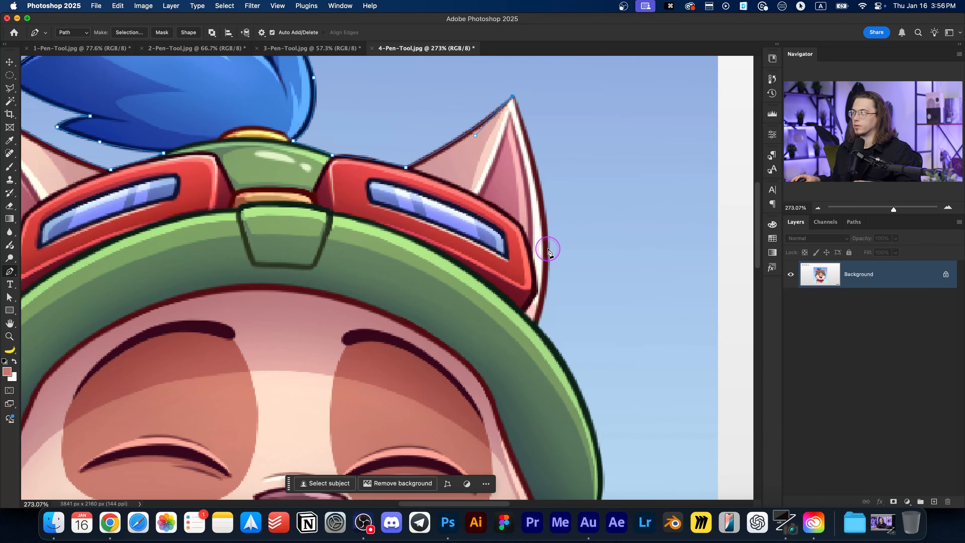
left_click_drag(537, 324, 501, 417)
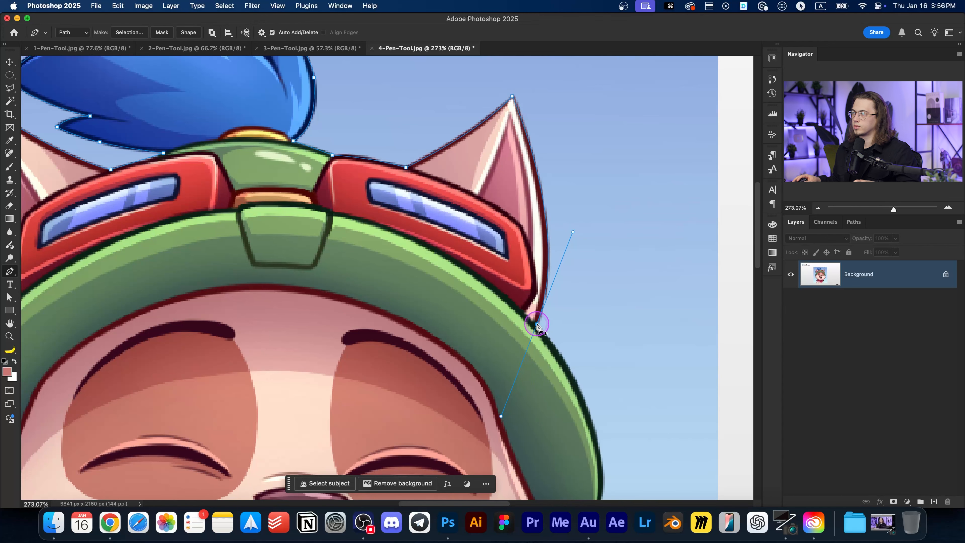
Step: Trace the hat's right edge from the ear down to where the brim meets the cheek with two curved anchors
scroll(564, 378, "down", 10)
scroll(564, 377, "right", 5)
left_click_drag(504, 272, 512, 339)
left_click_drag(469, 367, 456, 370)
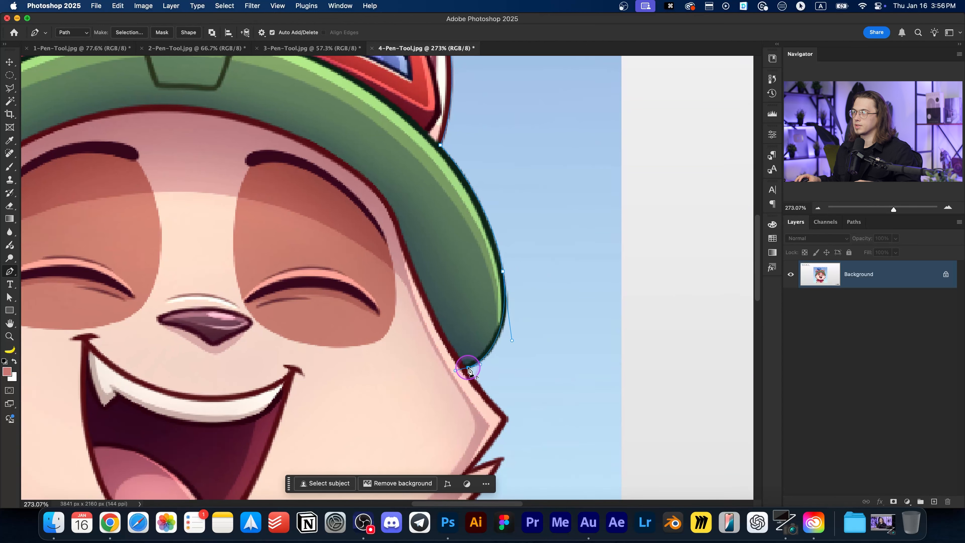
Step: Trace the right cheek with anchors at the upper fur tip, the notch beneath it and the lower fur tip
scroll(524, 252, "down", 10)
scroll(524, 252, "left", 2)
left_click_drag(530, 272, 540, 279)
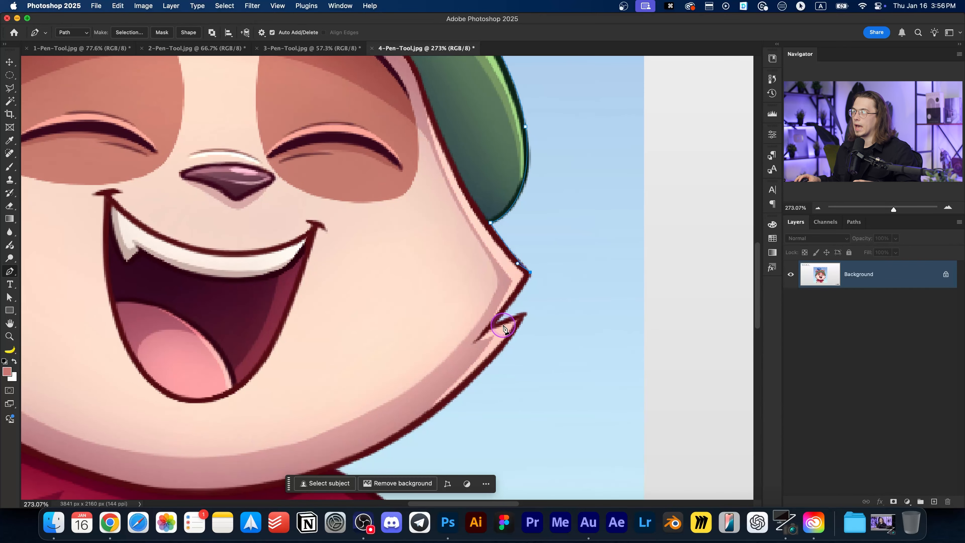
left_click(496, 323)
left_click(527, 314)
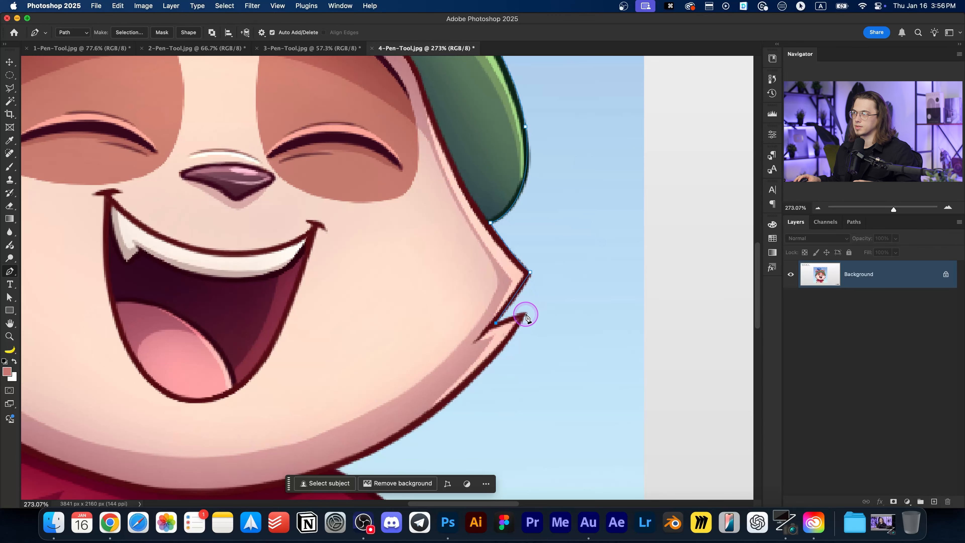
Step: Trace the jaw from the lower fur tip to the red scarf's upper edge, using a curved anchor midway
scroll(508, 349, "down", 9)
scroll(509, 349, "left", 5)
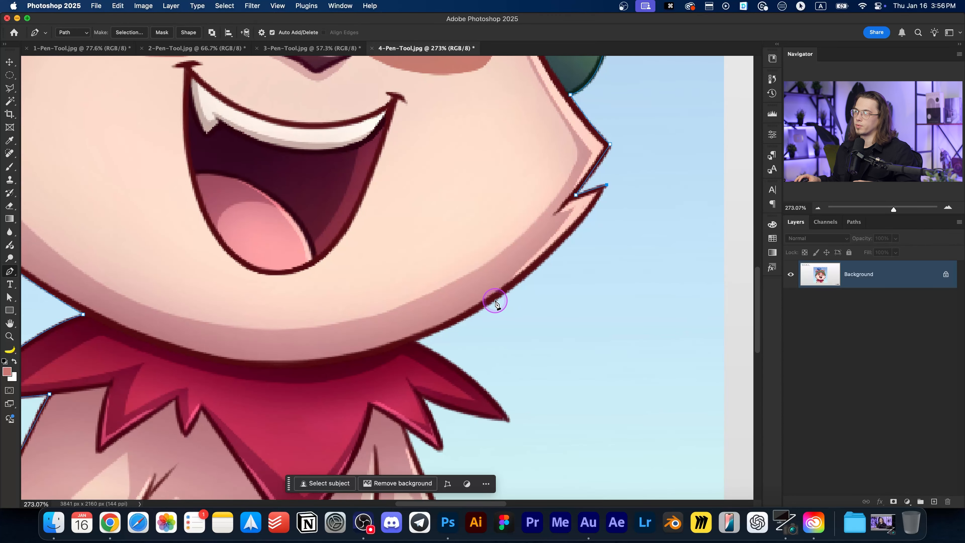
left_click_drag(495, 301, 439, 330)
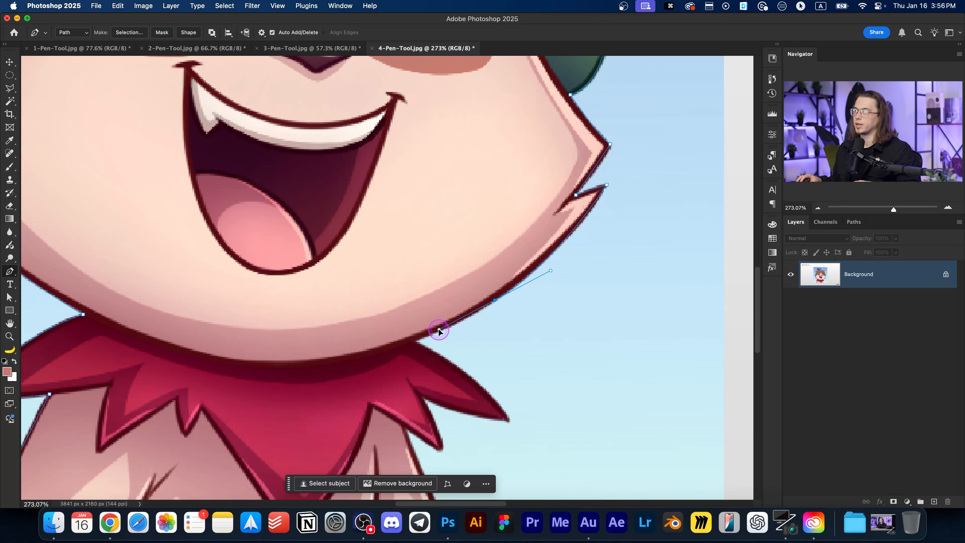
left_click(415, 341)
Step: Trace the scarf's upper right spike with curved anchors at its tip and the notch below, collapsing both outgoing handles
left_click_drag(442, 380, 441, 277)
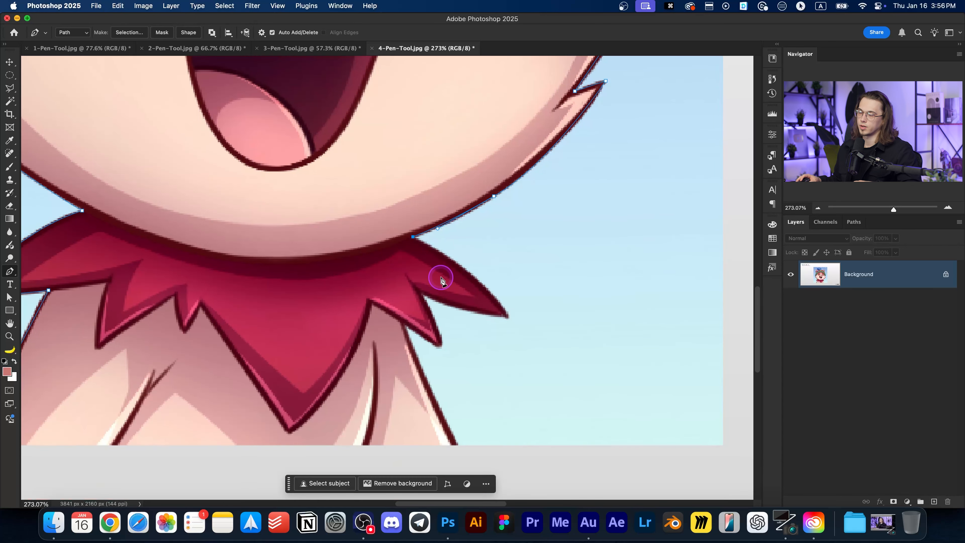
left_click_drag(509, 314, 525, 344)
left_click(509, 314, "alt")
left_click_drag(422, 296, 360, 266)
left_click(421, 295, "alt")
Step: Trace the scarf's lower right spike around its tip and back to the shoulder, collapsing the outgoing handles
left_click_drag(451, 345, 481, 297)
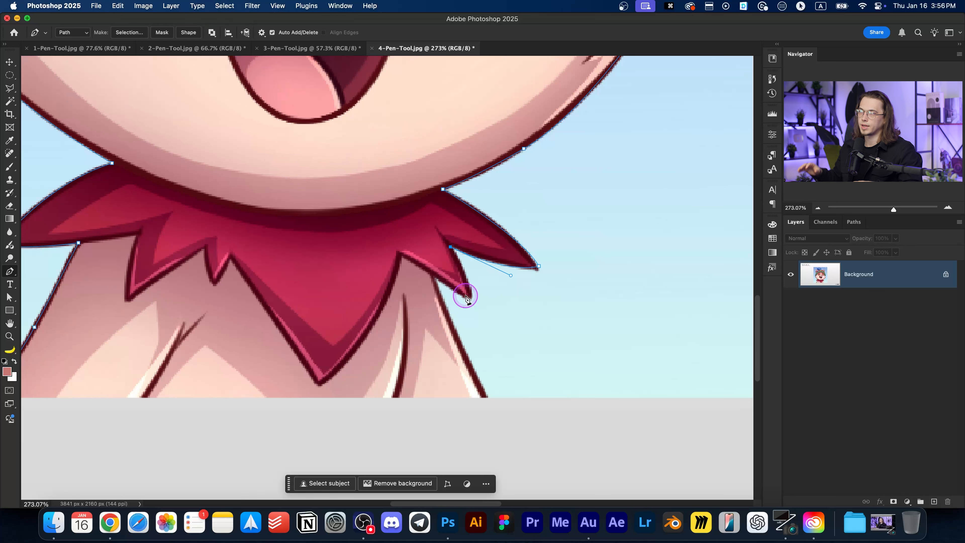
left_click_drag(471, 296, 474, 314)
left_click(472, 297, "alt")
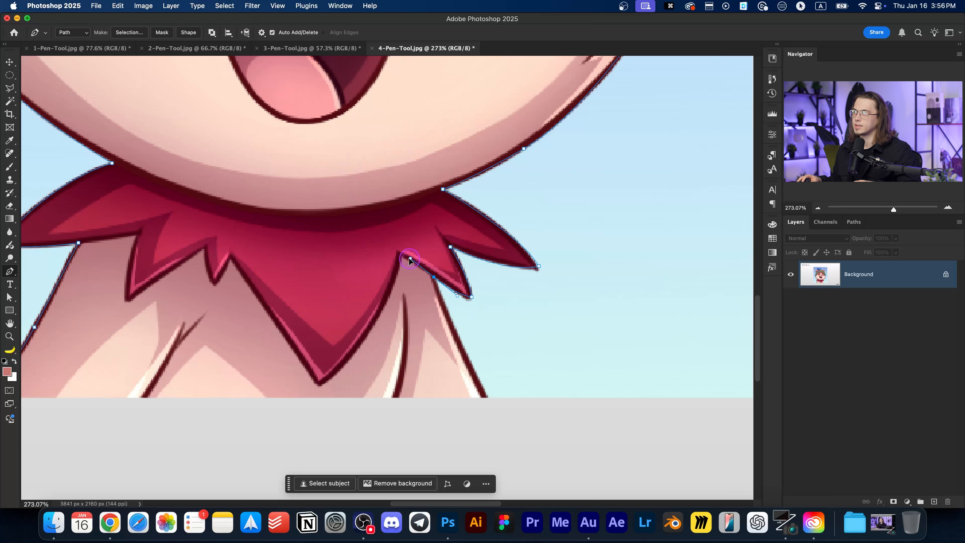
left_click(433, 279, "alt")
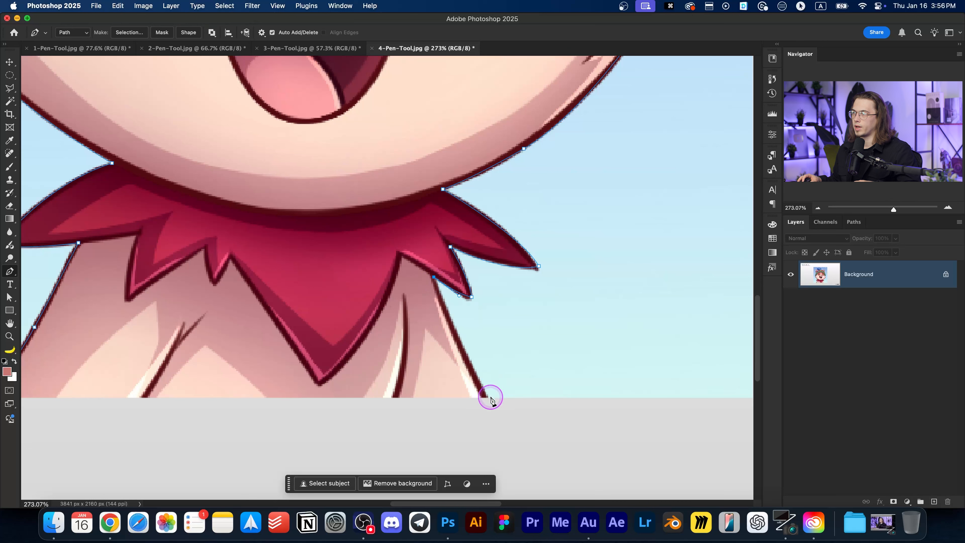
Step: Trace the right shoulder down to the picture's bottom edge, and close the path at the starting anchor at the left shoulder's base
left_click_drag(488, 397, 502, 420)
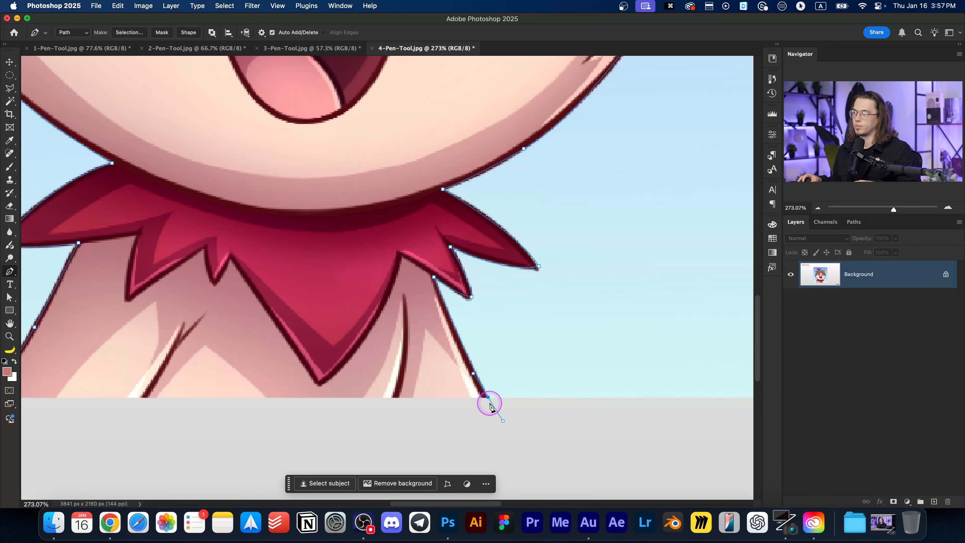
left_click(489, 398, "alt")
scroll(382, 360, "down", 5)
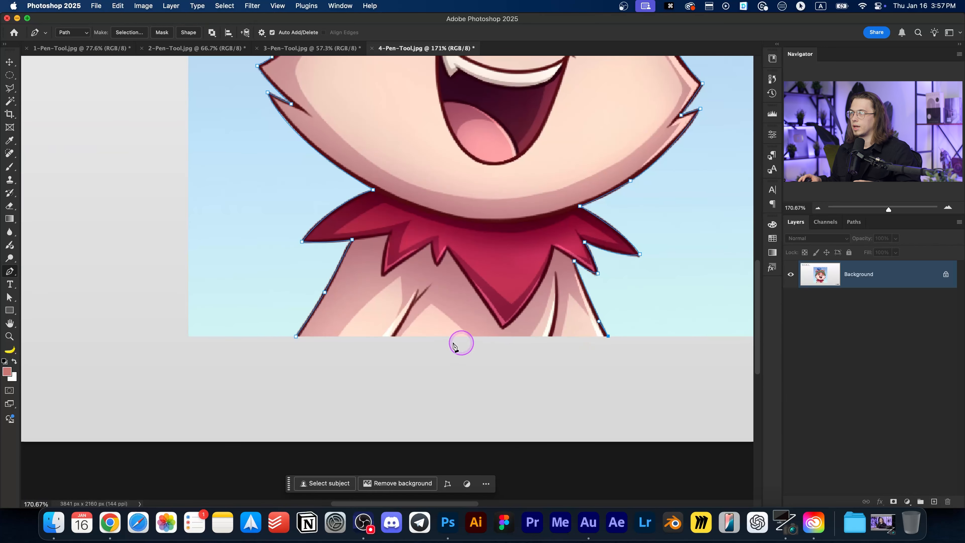
left_click(297, 336)
Step: Convert the closed path to a selection, copy the character to a new layer, and move the cutout to the right of the original
scroll(373, 301, "down", 3)
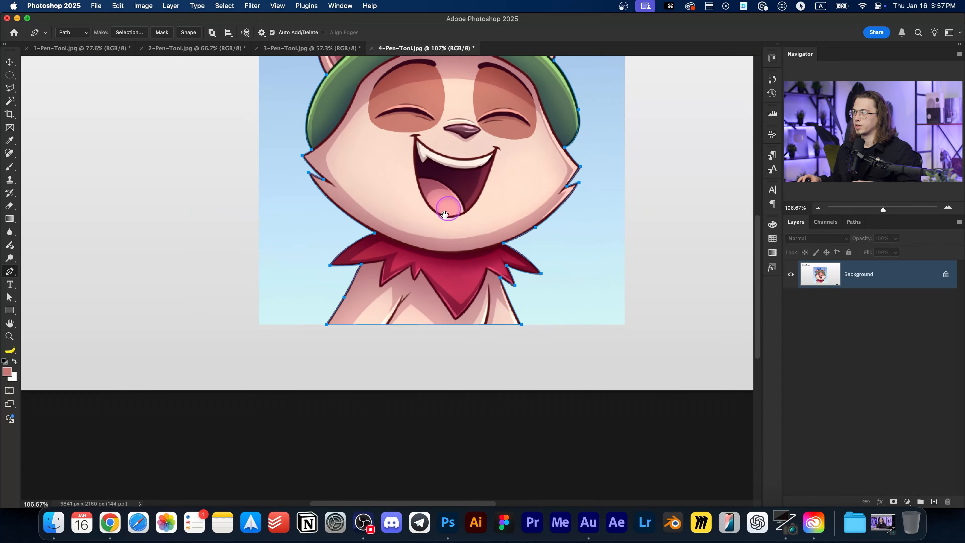
scroll(412, 293, "down", 3)
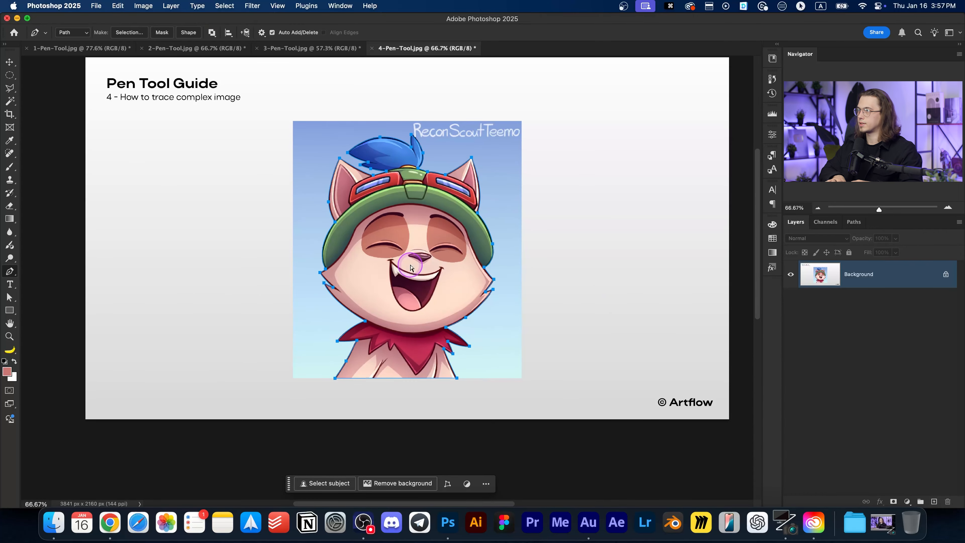
key("super+Return")
key("super+j")
key("v")
left_click_drag(418, 247, 462, 217)
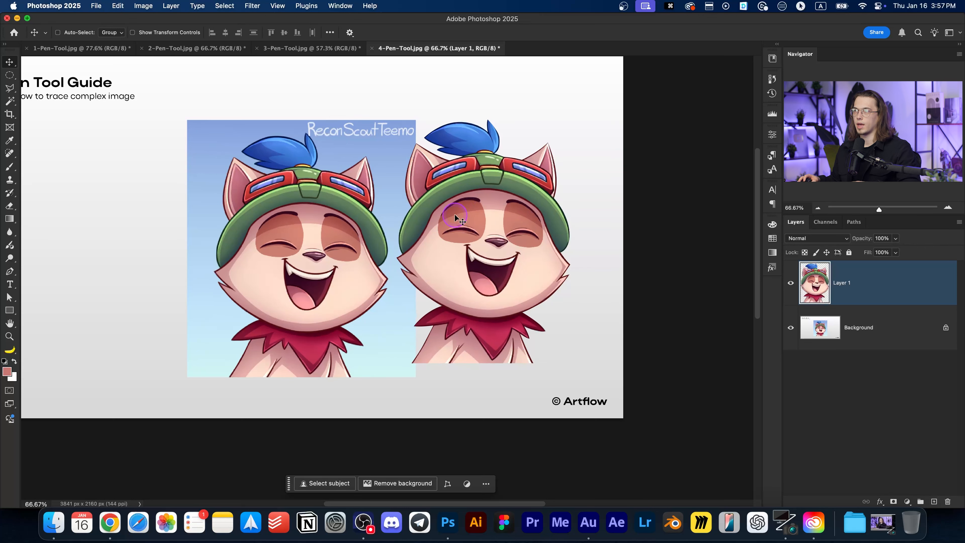